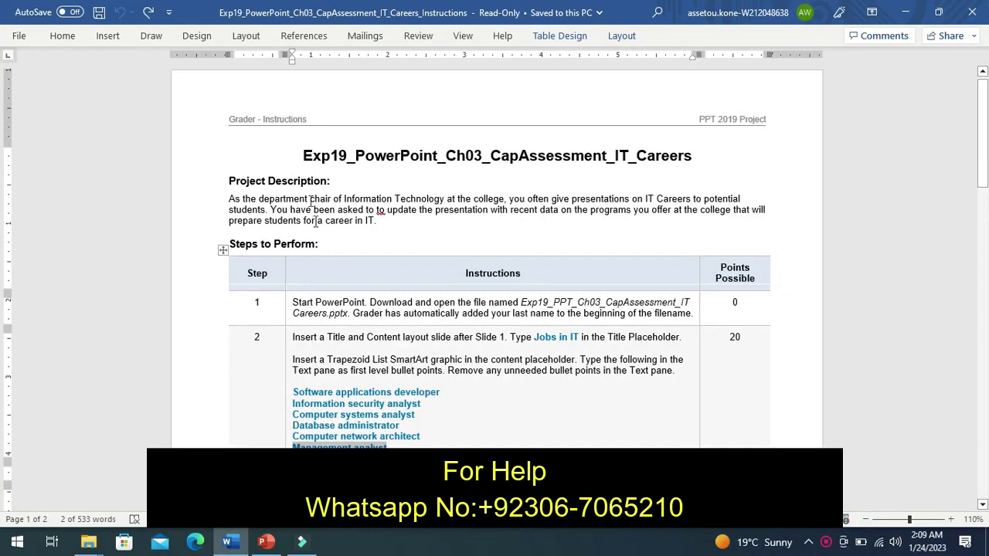
- Highlight the document title in yellow, then undo that highlight
{"action": "left_click_drag", "start_coordinate": [302, 155], "coordinate": [694, 155]}
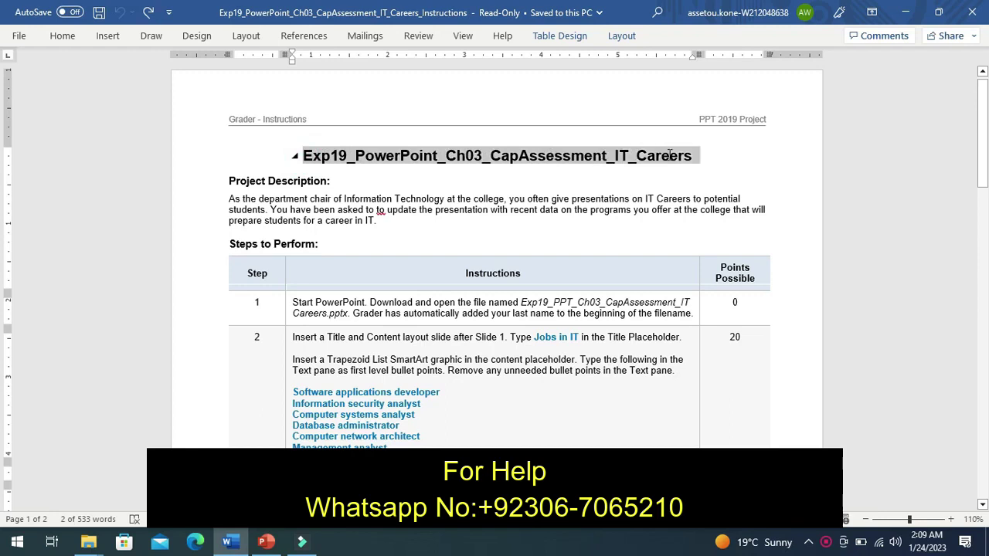
{"action": "left_click", "coordinate": [543, 132]}
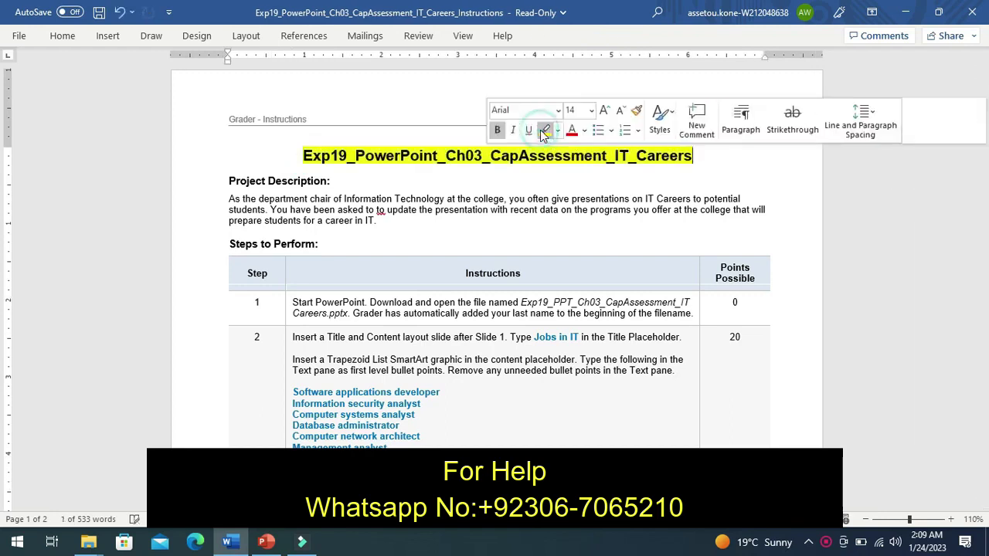
{"action": "left_click", "coordinate": [527, 187]}
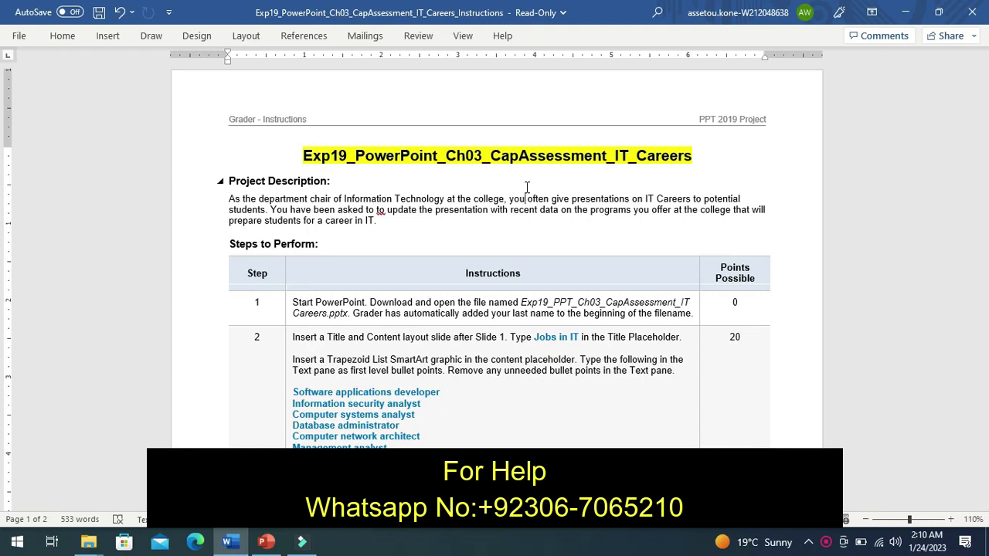
{"action": "key", "text": "ctrl+z"}
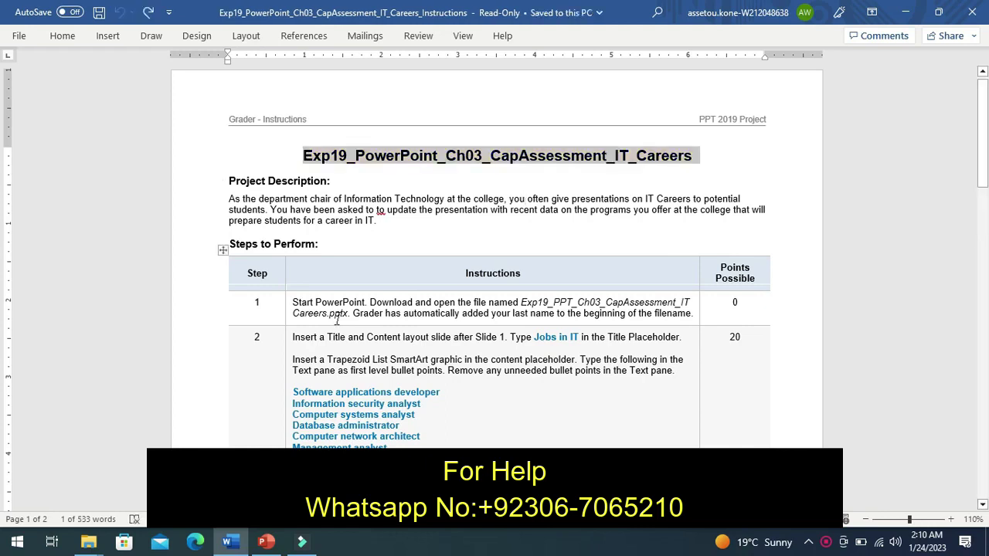
- Highlight step 1's instruction text in yellow
{"action": "left_click", "coordinate": [289, 320]}
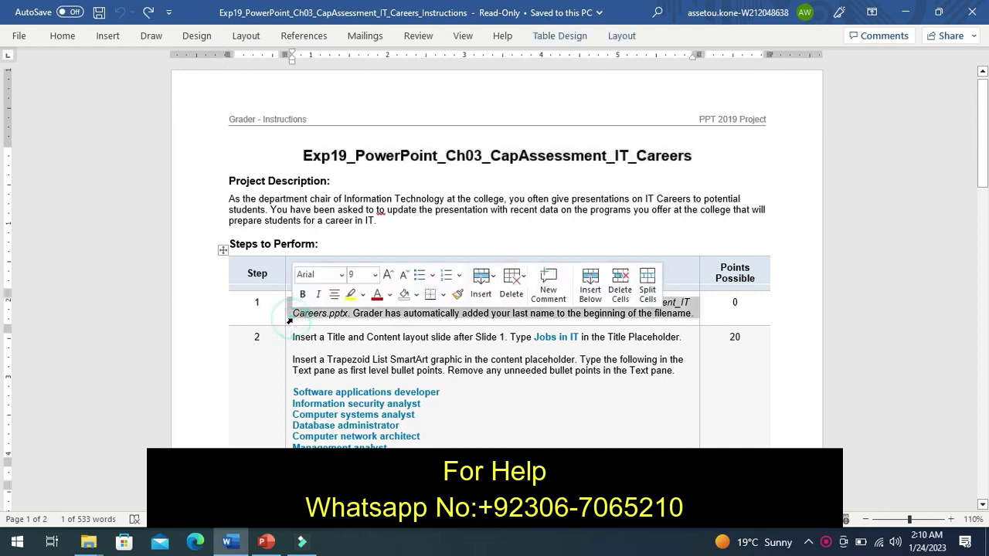
{"action": "left_click", "coordinate": [351, 302]}
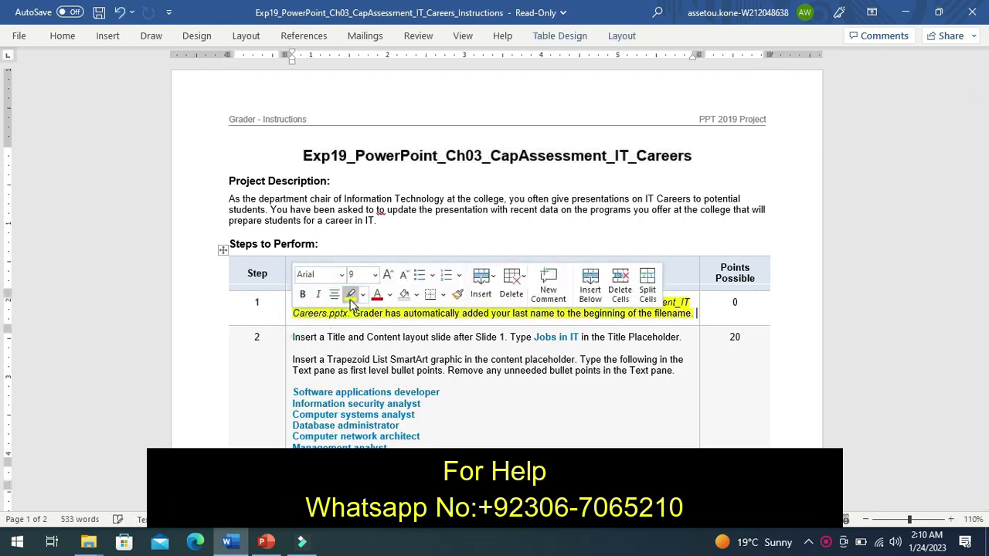
{"action": "left_click", "coordinate": [268, 315]}
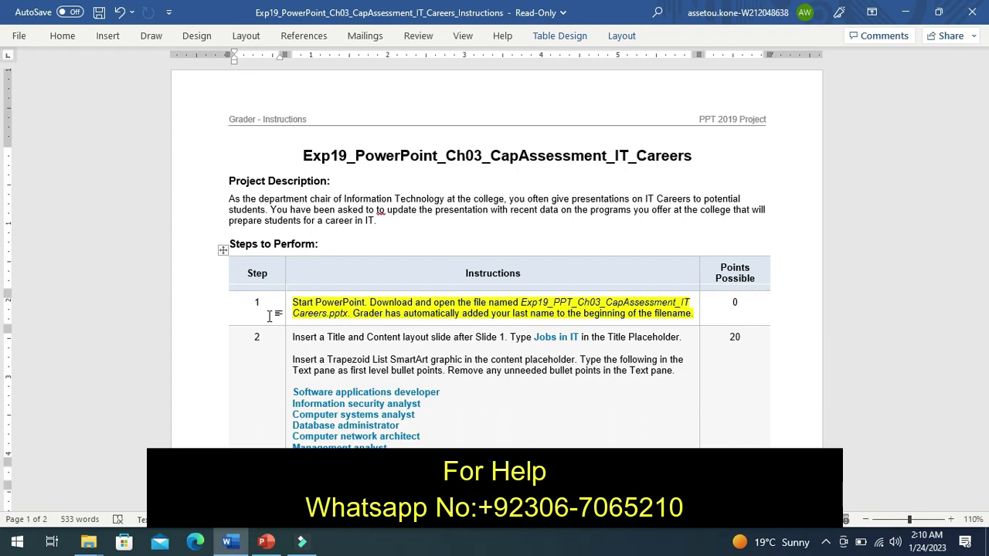
- Browse the Median Salary, Number of Jobs, slide 5 and title slides, then undo step 1's highlight in Word
{"action": "left_click", "coordinate": [267, 543]}
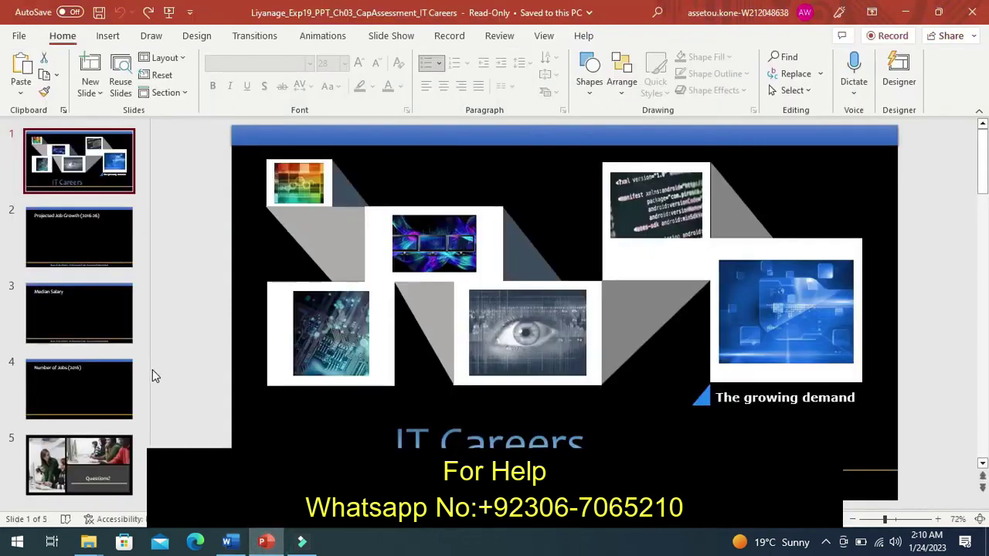
{"action": "left_click", "coordinate": [53, 319]}
{"action": "left_click", "coordinate": [73, 378]}
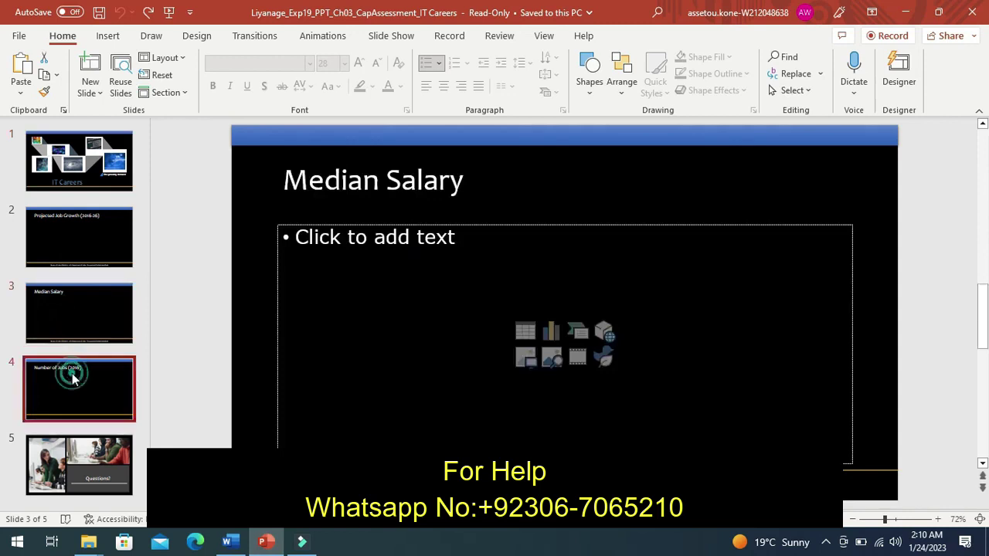
{"action": "left_click", "coordinate": [91, 456]}
{"action": "left_click", "coordinate": [86, 174]}
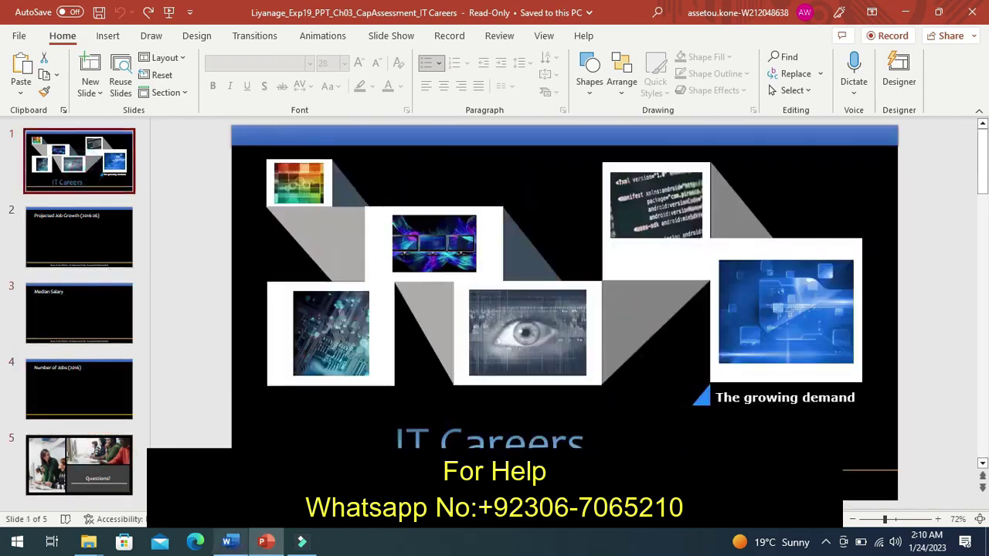
{"action": "left_click", "coordinate": [227, 542]}
{"action": "key", "text": "ctrl+z"}
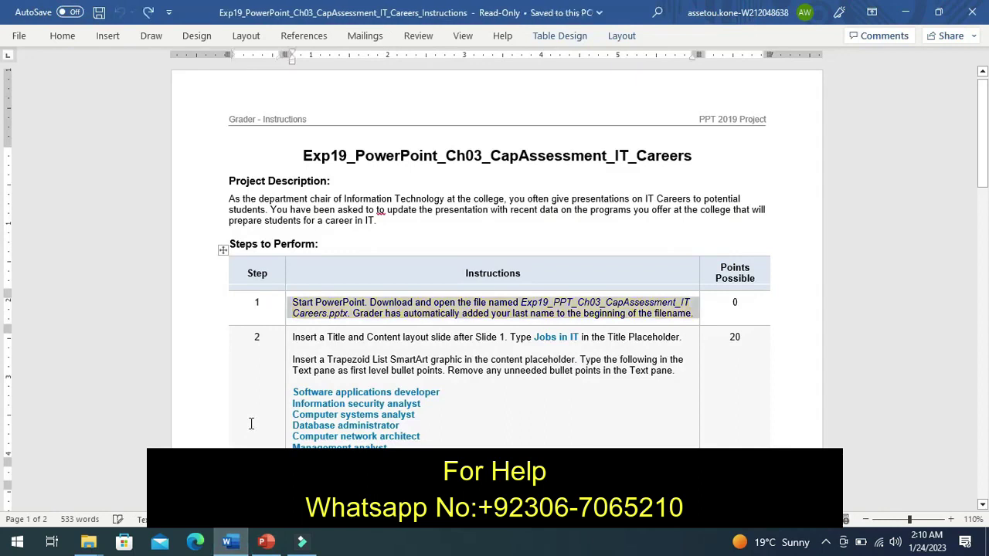
- Highlight step 2 in yellow, undo it, and return to the IT Careers presentation
{"action": "left_click", "coordinate": [285, 384]}
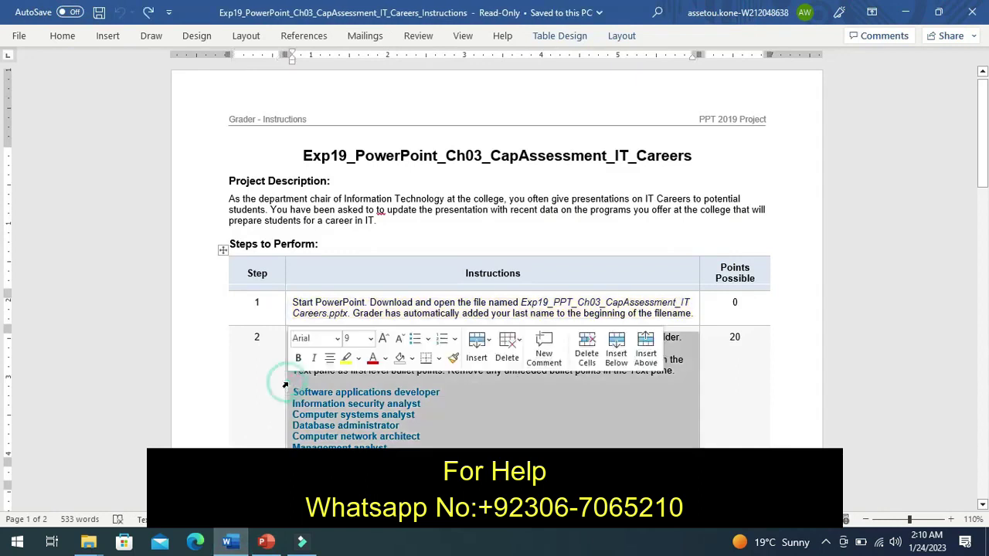
{"action": "left_click", "coordinate": [348, 359]}
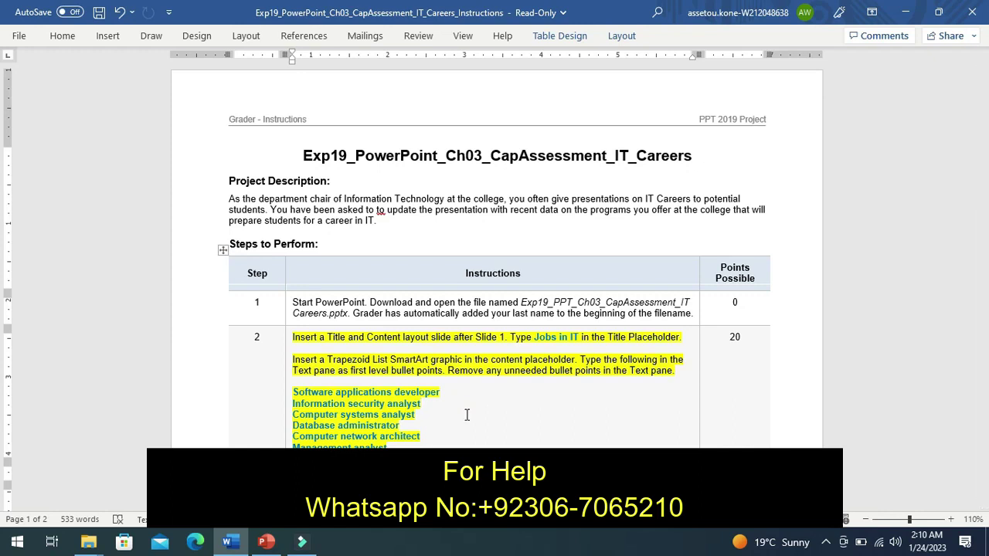
{"action": "key", "text": "ctrl+z"}
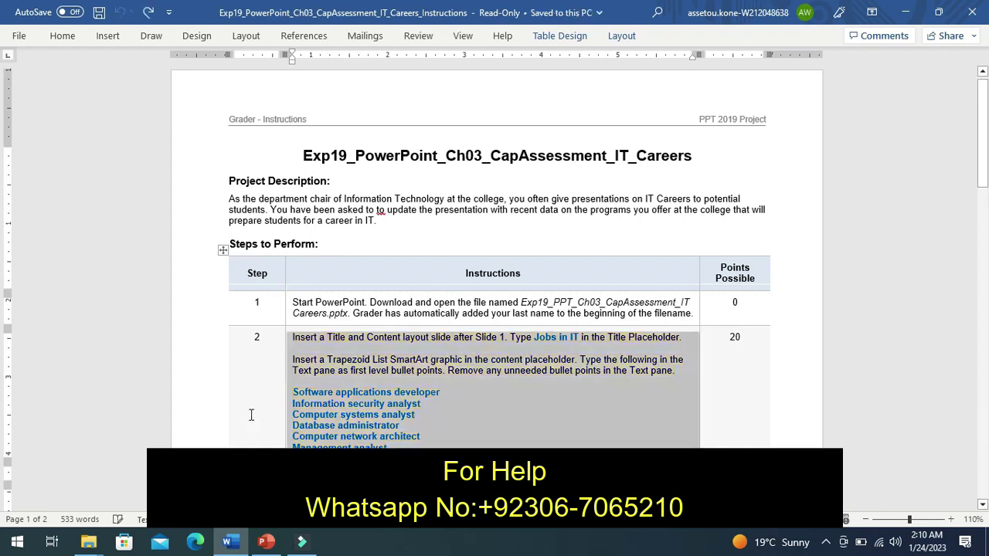
{"action": "key", "text": "ctrl+z"}
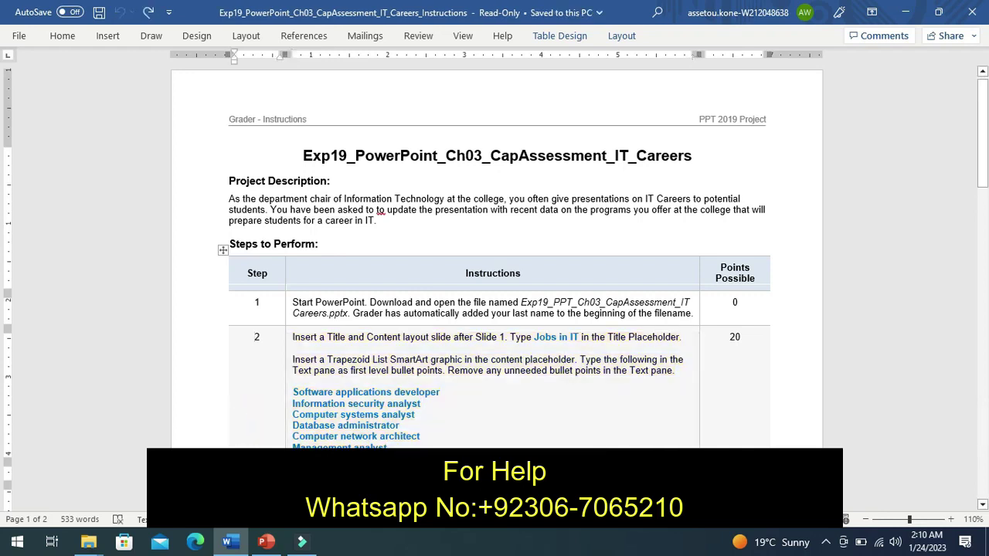
{"action": "left_click", "coordinate": [266, 541]}
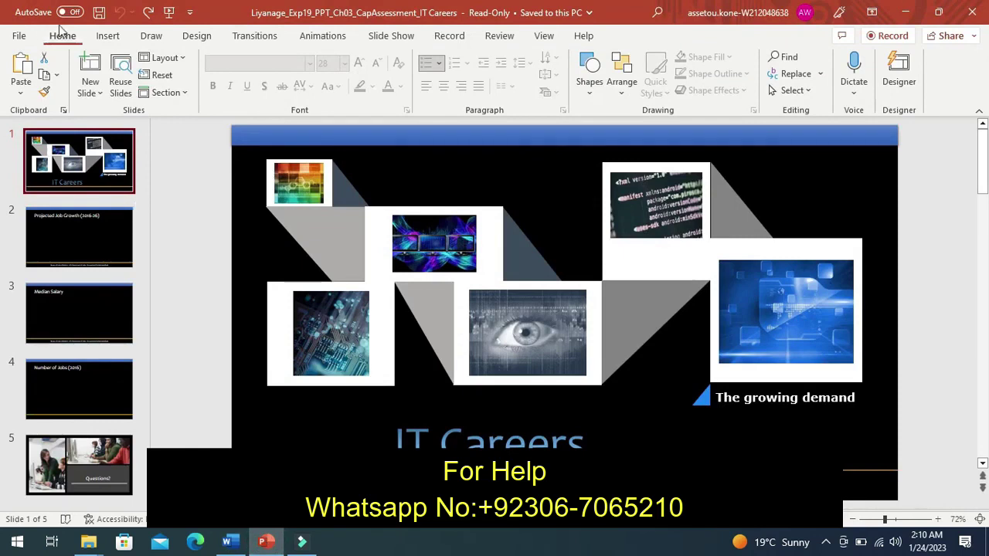
- Insert a Title and Content slide after slide 1 and paste 'Jobs in IT' from Word as its title
{"action": "left_click", "coordinate": [89, 91]}
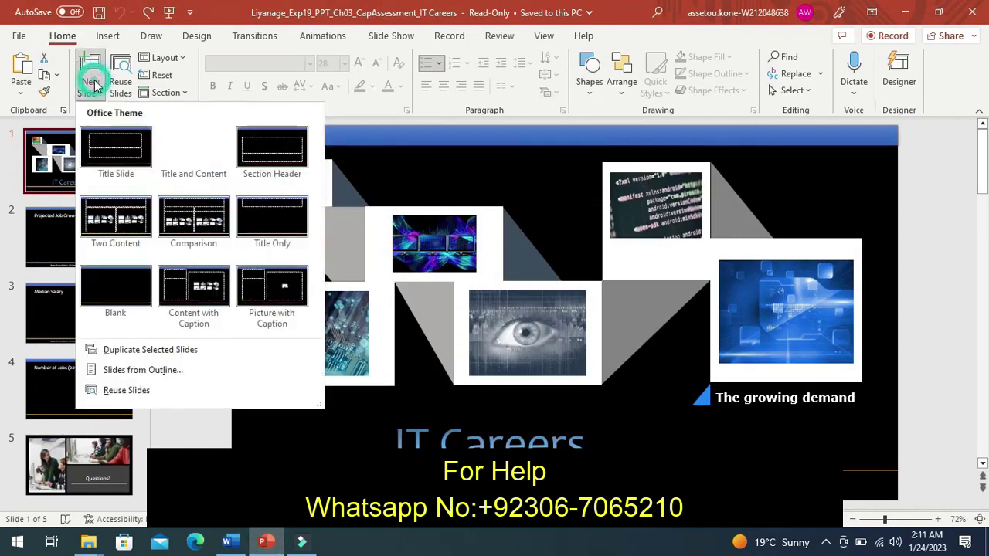
{"action": "left_click", "coordinate": [201, 156]}
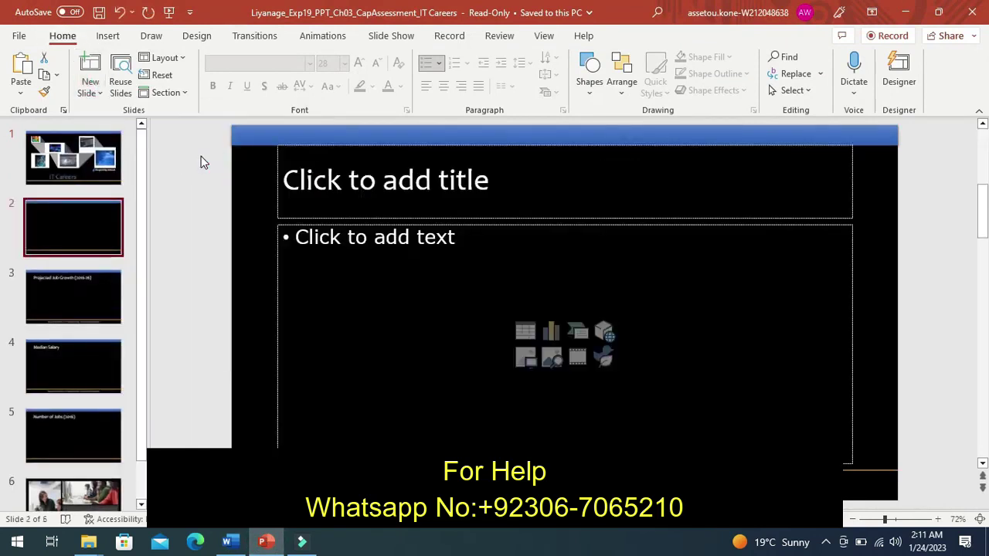
{"action": "left_click", "coordinate": [338, 179]}
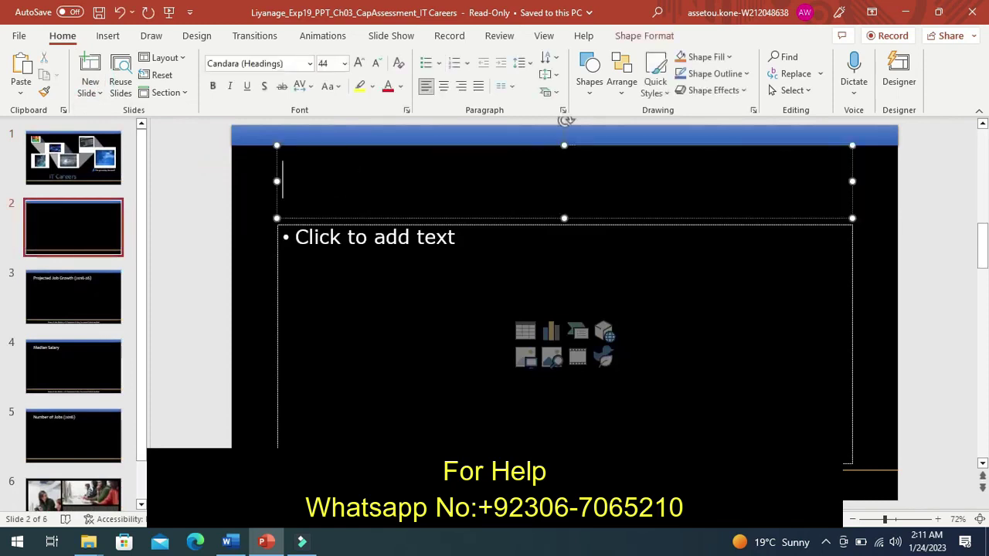
{"action": "left_click", "coordinate": [232, 543]}
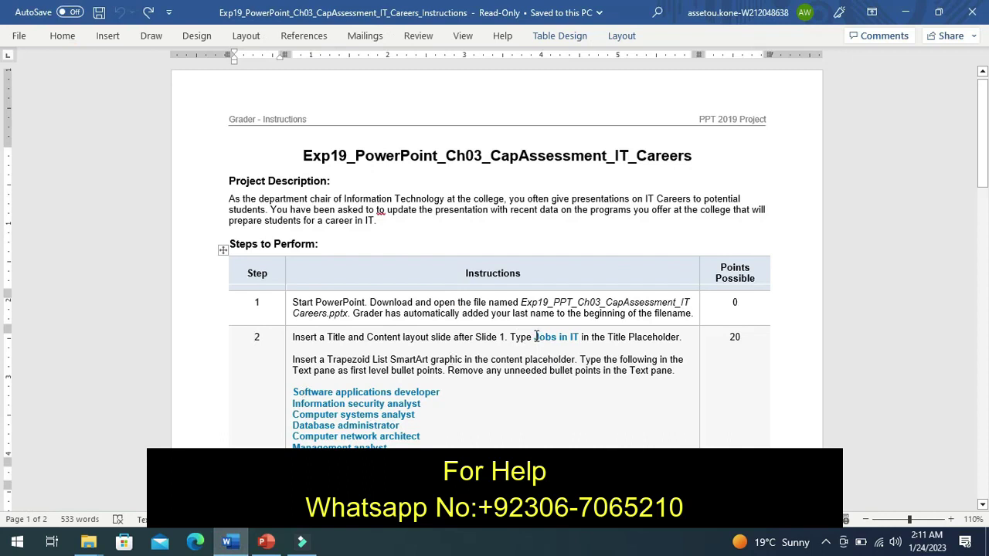
{"action": "left_click_drag", "start_coordinate": [535, 337], "coordinate": [579, 339]}
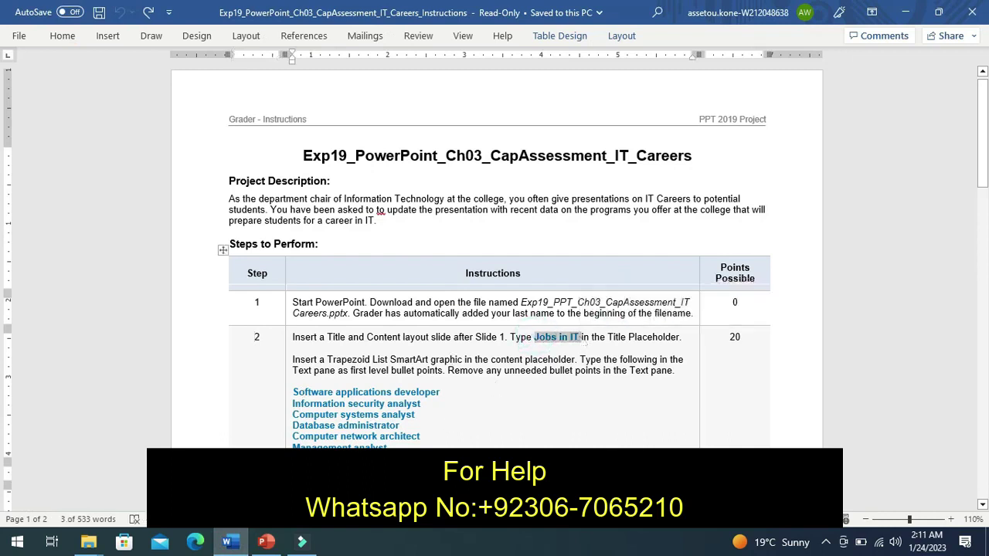
{"action": "key", "text": "alt+Tab"}
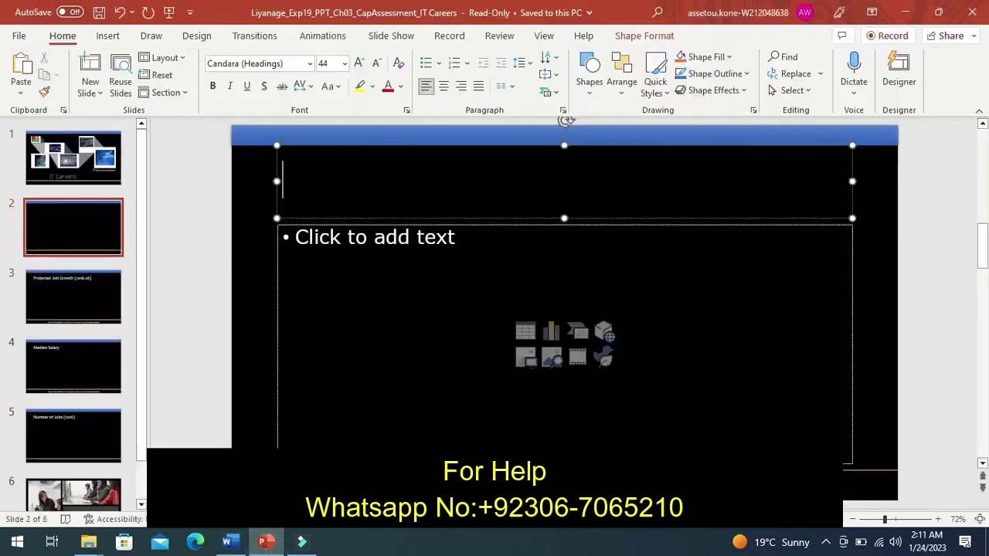
{"action": "type", "text": "Jobs in IT"}
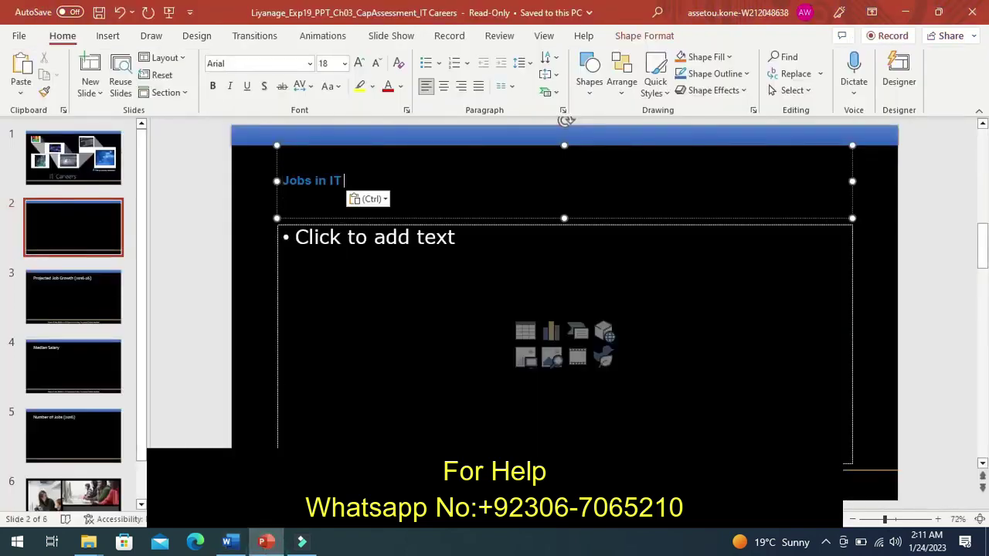
- Select the content placeholder and recheck the Word instructions before inserting content
{"action": "left_click", "coordinate": [331, 239]}
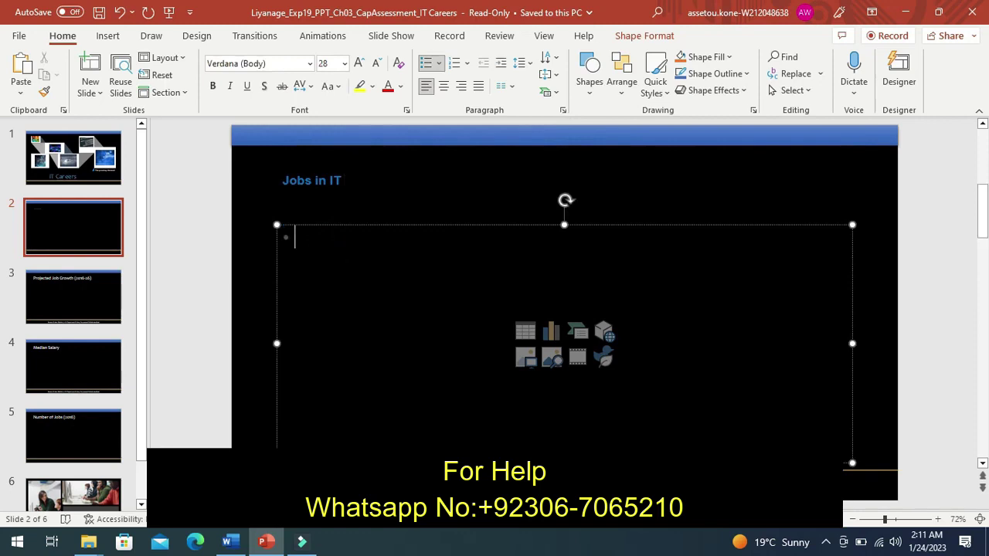
{"action": "left_click", "coordinate": [231, 541]}
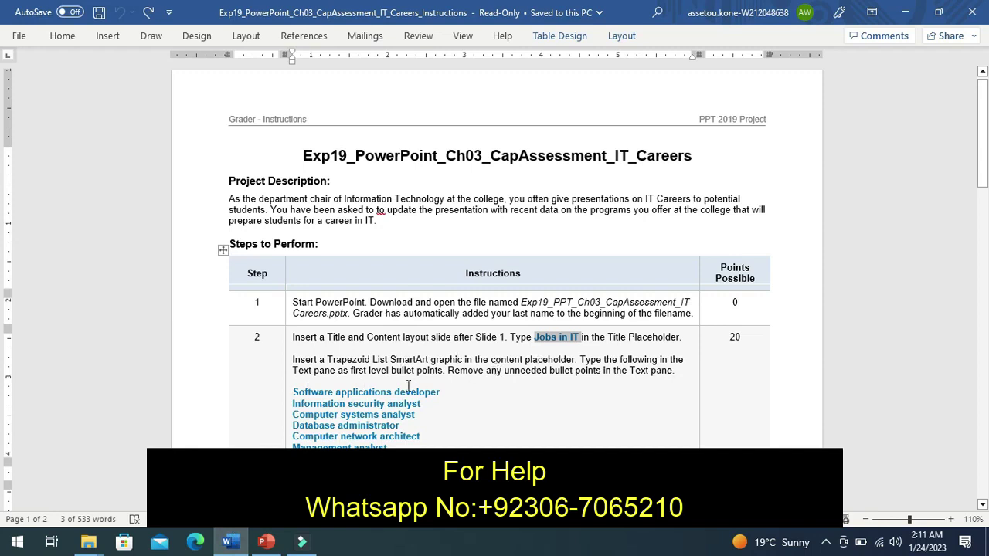
{"action": "left_click", "coordinate": [266, 541]}
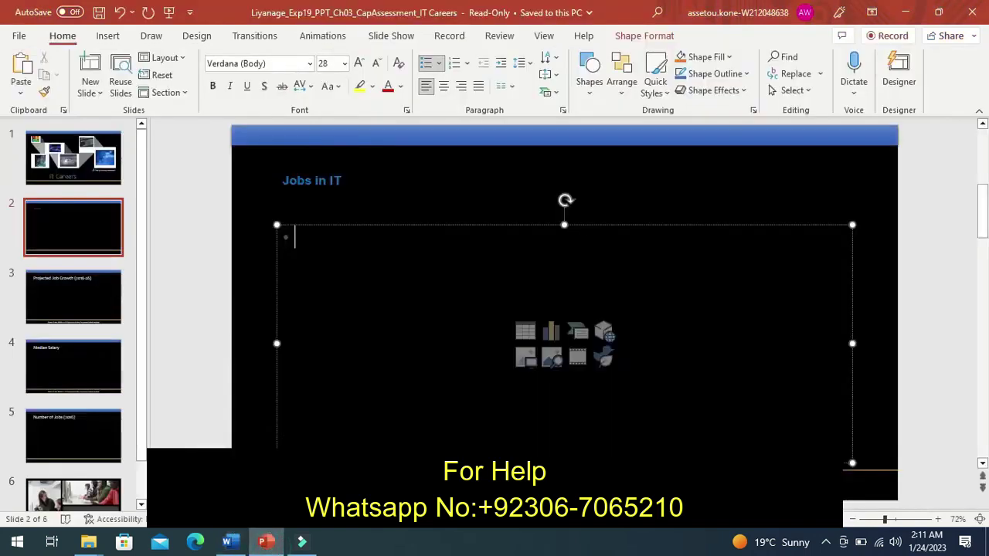
{"action": "left_click", "coordinate": [116, 36]}
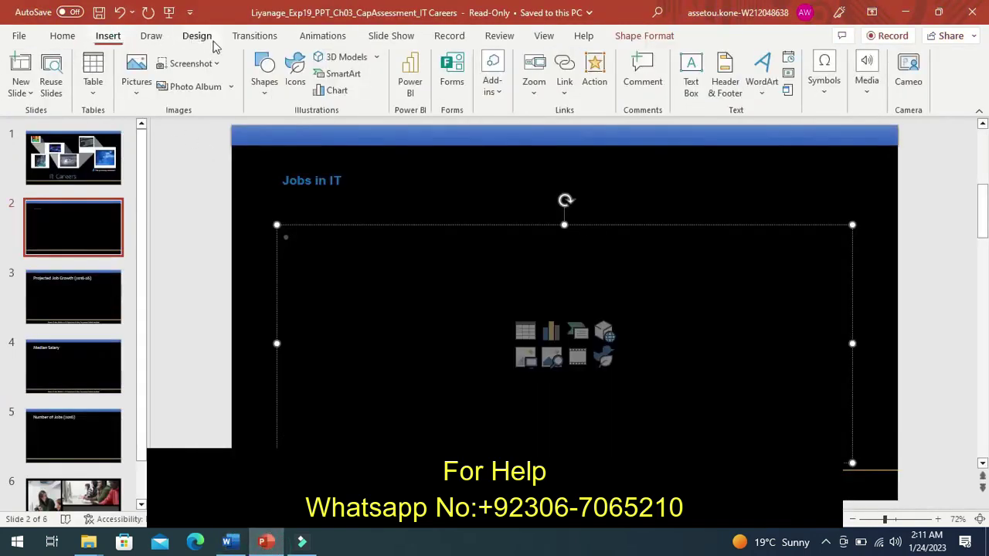
- Insert a Trapezoid List SmartArt graphic on the Jobs in IT slide
{"action": "left_click", "coordinate": [343, 74]}
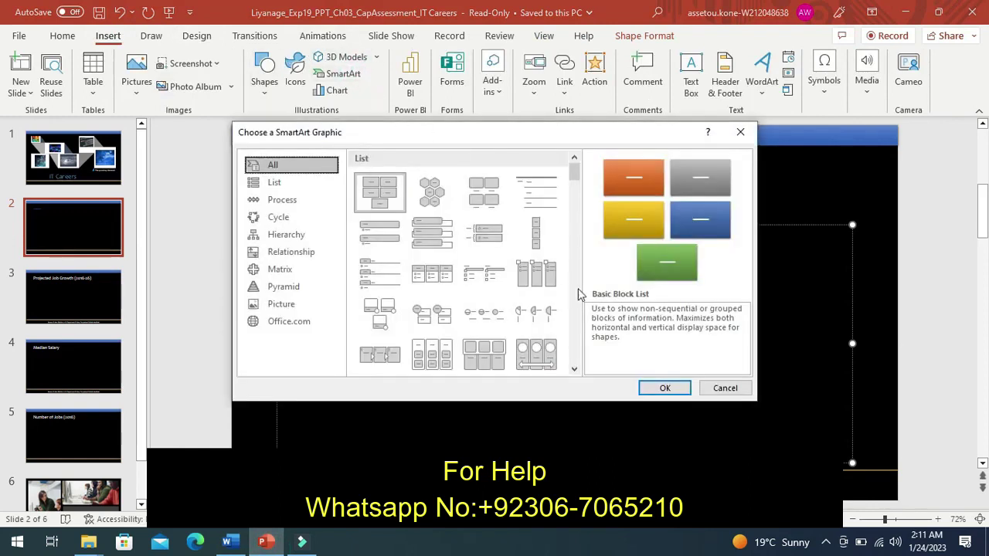
{"action": "scroll", "coordinate": [581, 295], "scroll_direction": "down", "scroll_amount": 3}
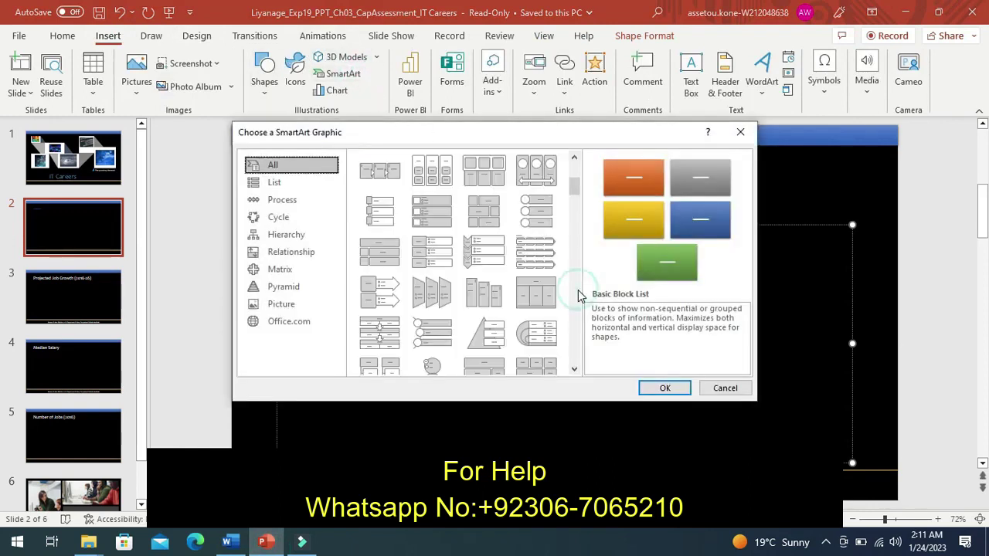
{"action": "double_click", "coordinate": [418, 292]}
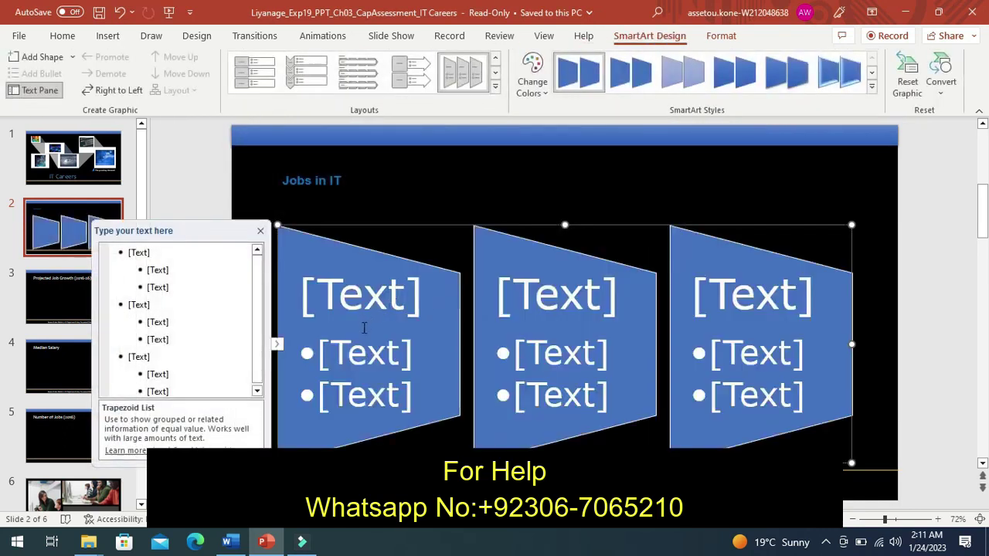
- Place the cursor in the first trapezoid heading and select 'Software applications developer' in Word
{"action": "left_click", "coordinate": [365, 301]}
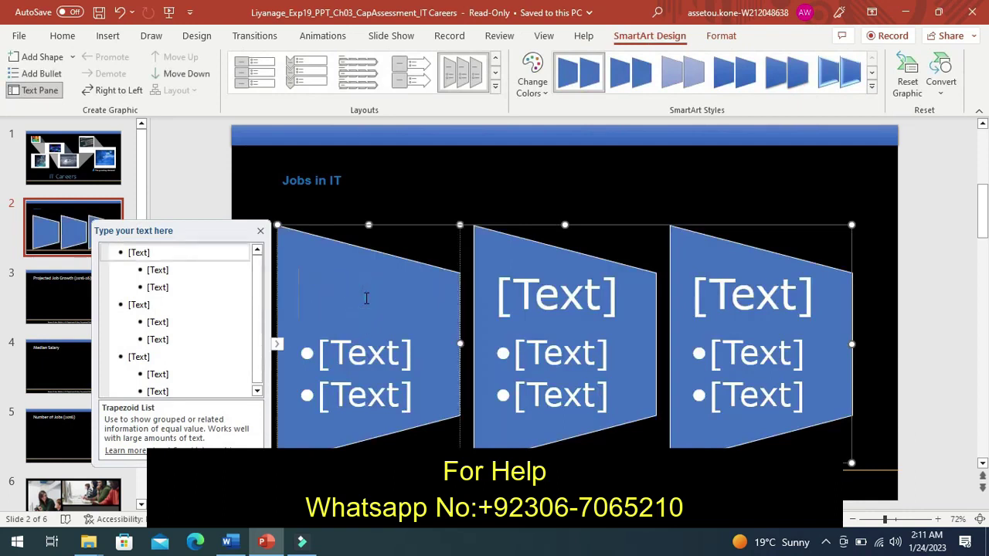
{"action": "left_click", "coordinate": [227, 542]}
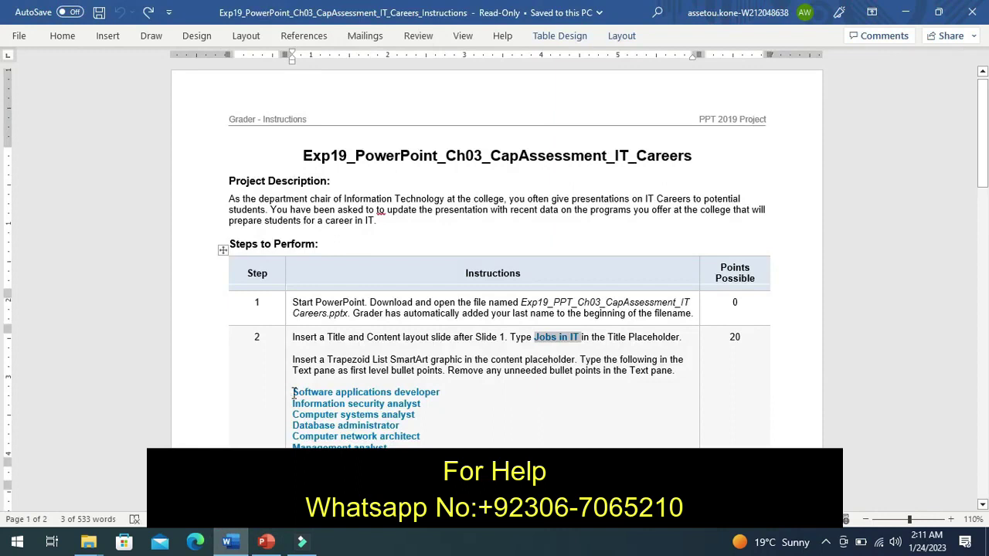
{"action": "left_click_drag", "start_coordinate": [294, 394], "coordinate": [440, 392]}
{"action": "key", "text": "ctrl+c"}
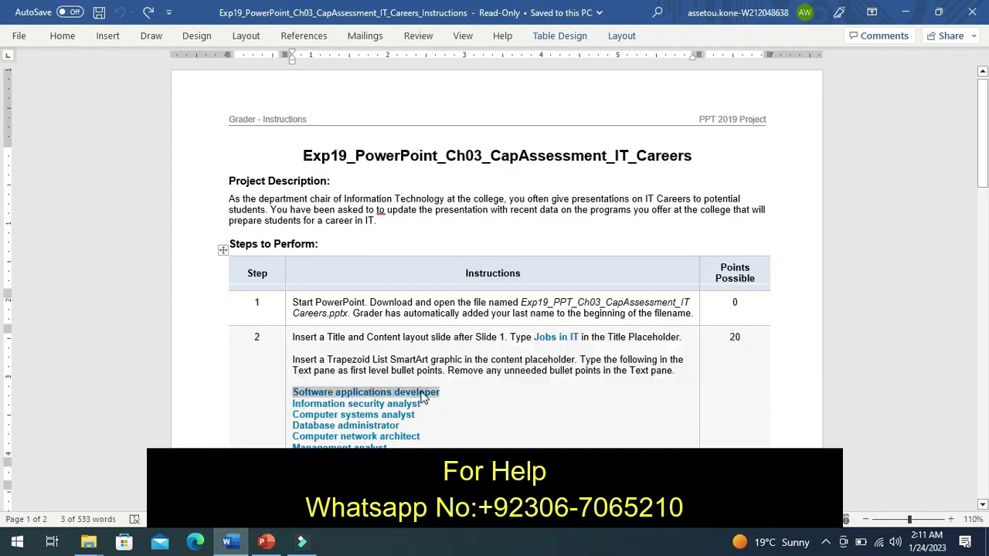
- Fill the first trapezoid: Software applications developer with Information security analyst and Computer systems analyst
{"action": "left_click", "coordinate": [266, 542]}
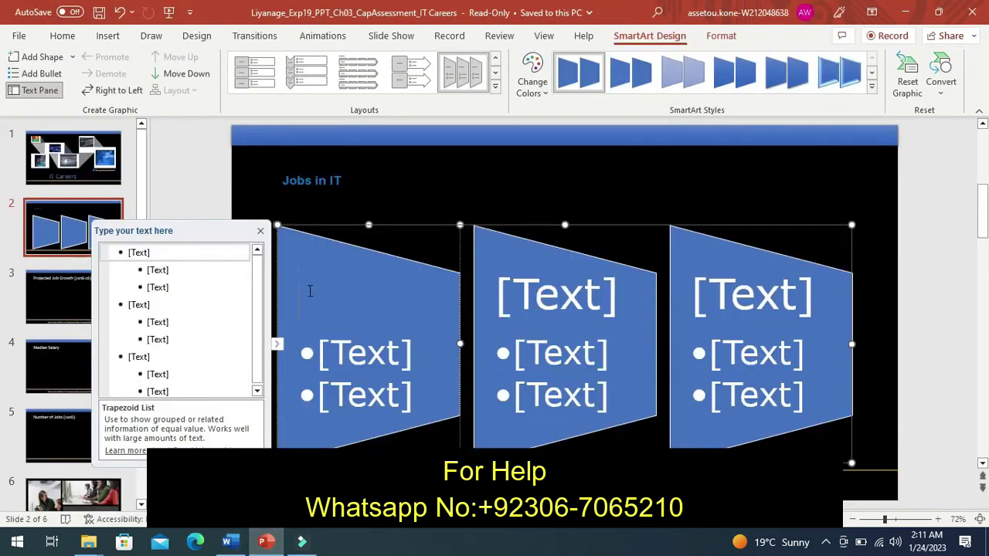
{"action": "key", "text": "ctrl+v"}
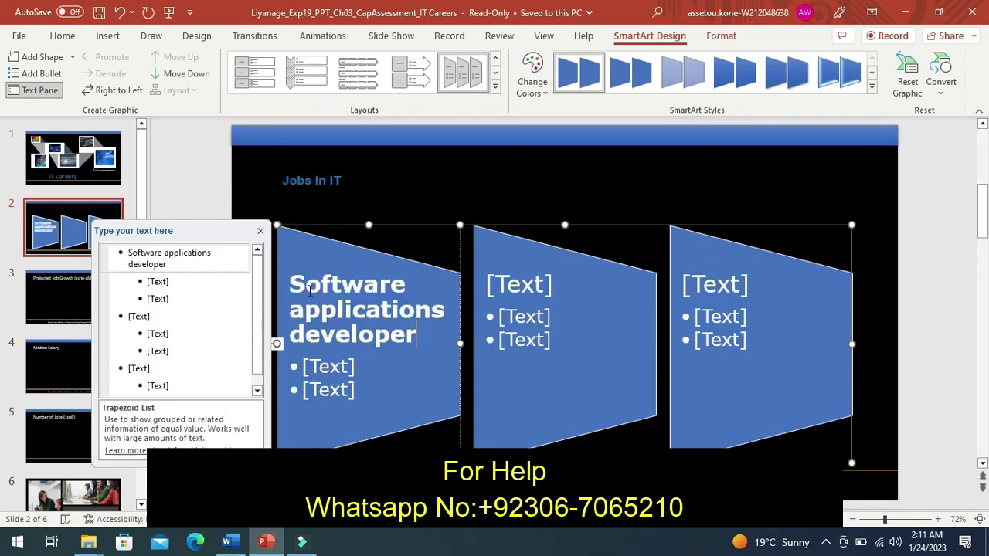
{"action": "left_click", "coordinate": [228, 542]}
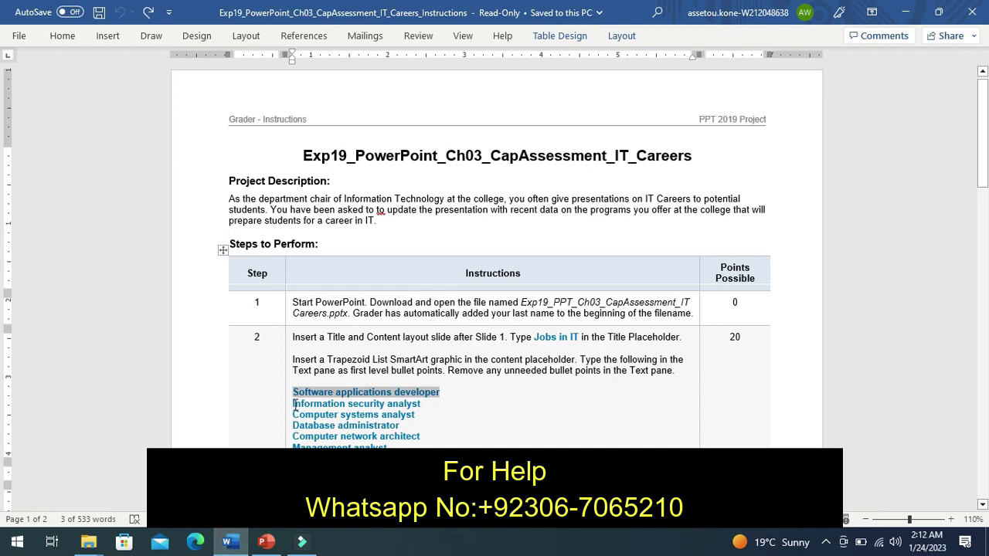
{"action": "left_click_drag", "start_coordinate": [294, 405], "coordinate": [400, 403]}
{"action": "key", "text": "ctrl+c"}
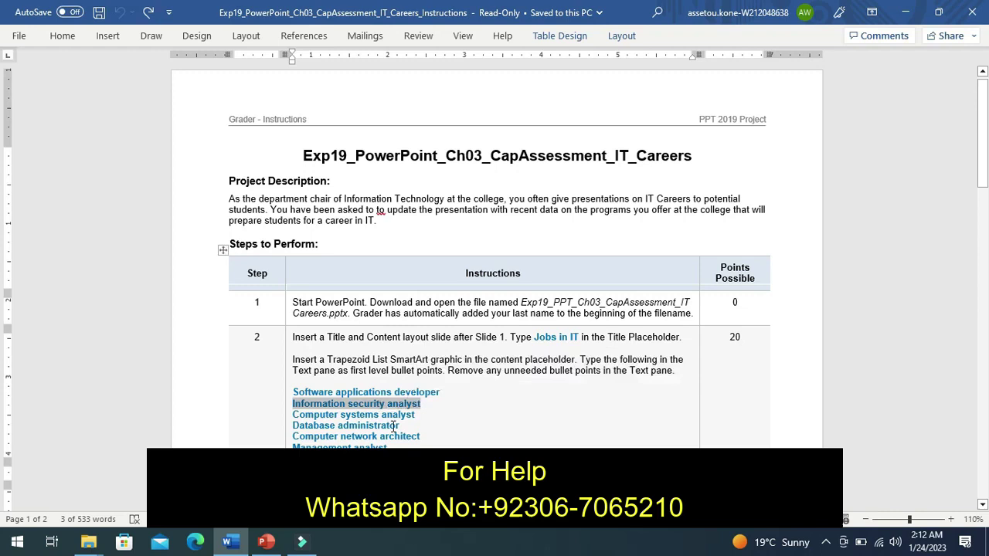
{"action": "left_click", "coordinate": [267, 543]}
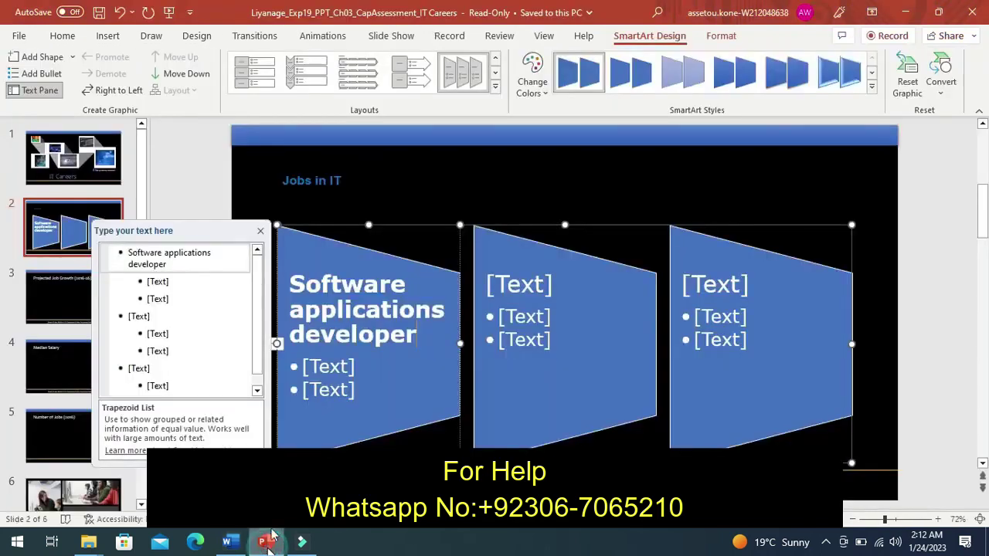
{"action": "left_click", "coordinate": [310, 372]}
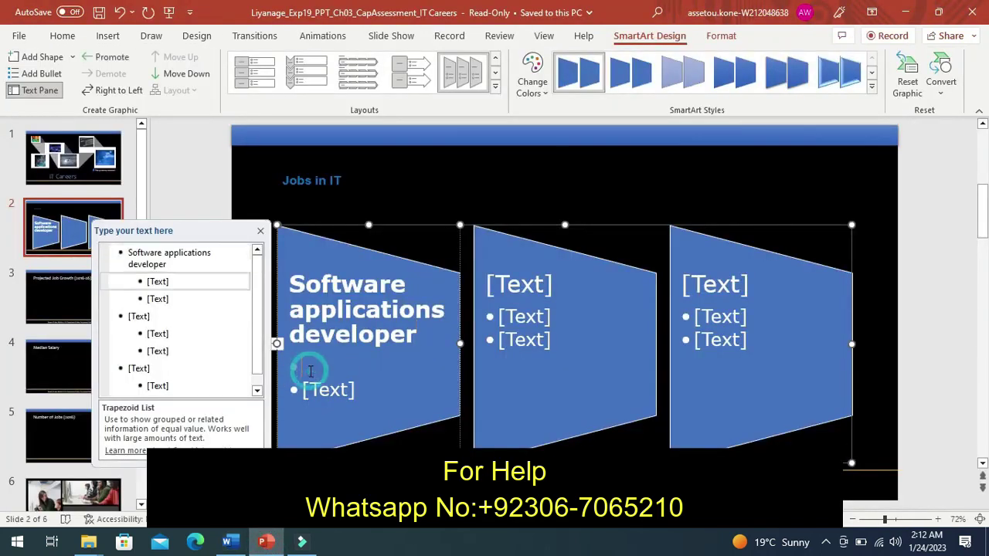
{"action": "key", "text": "ctrl+v"}
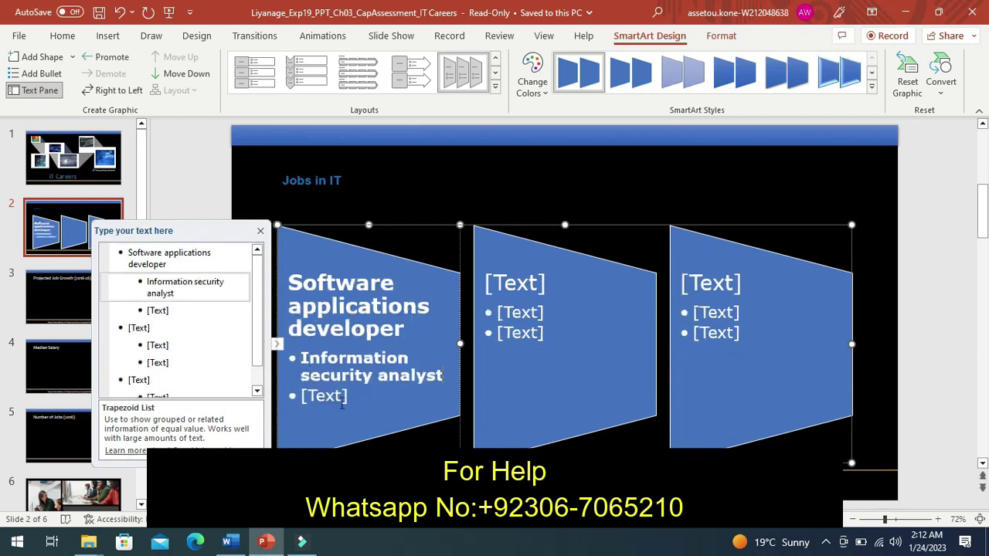
{"action": "key", "text": "Down"}
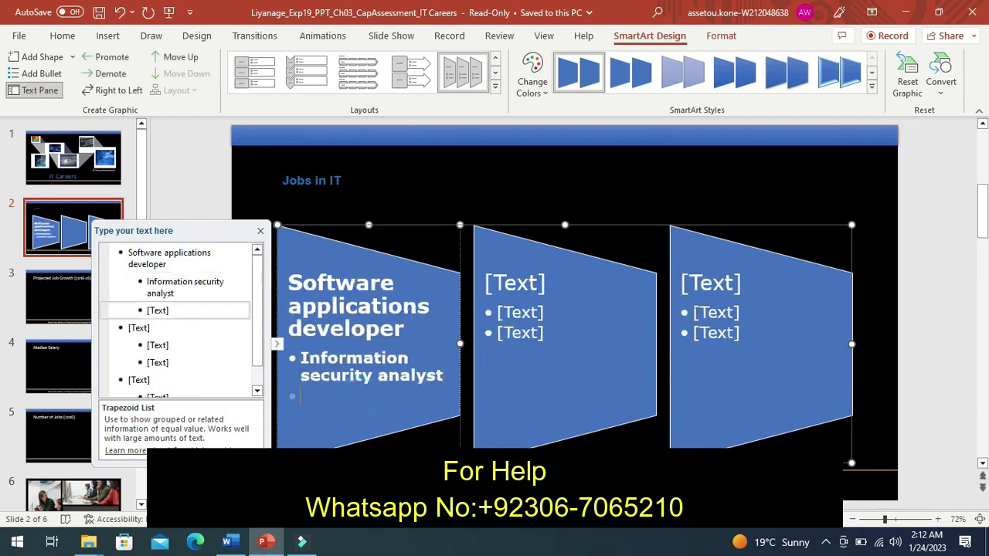
{"action": "left_click", "coordinate": [227, 542]}
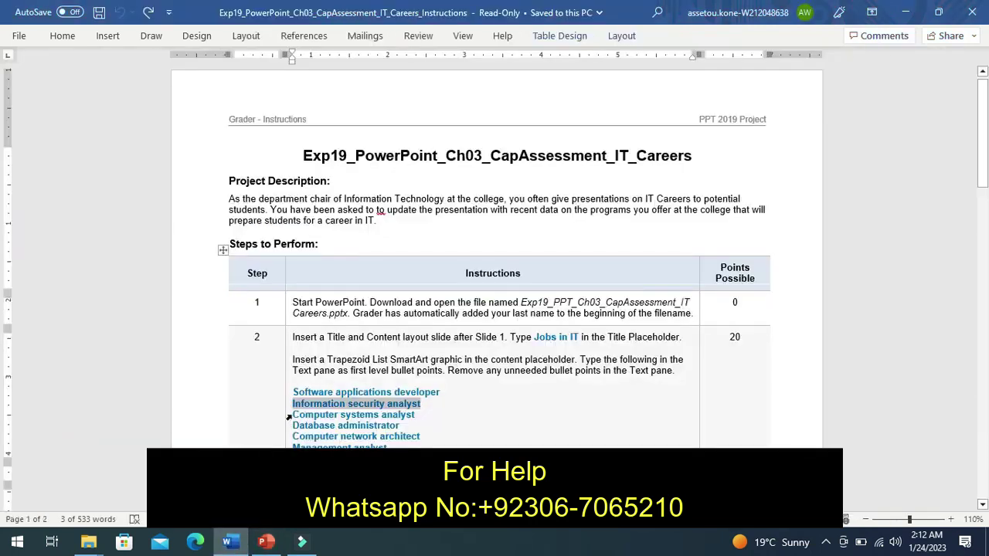
{"action": "left_click_drag", "start_coordinate": [293, 415], "coordinate": [401, 419]}
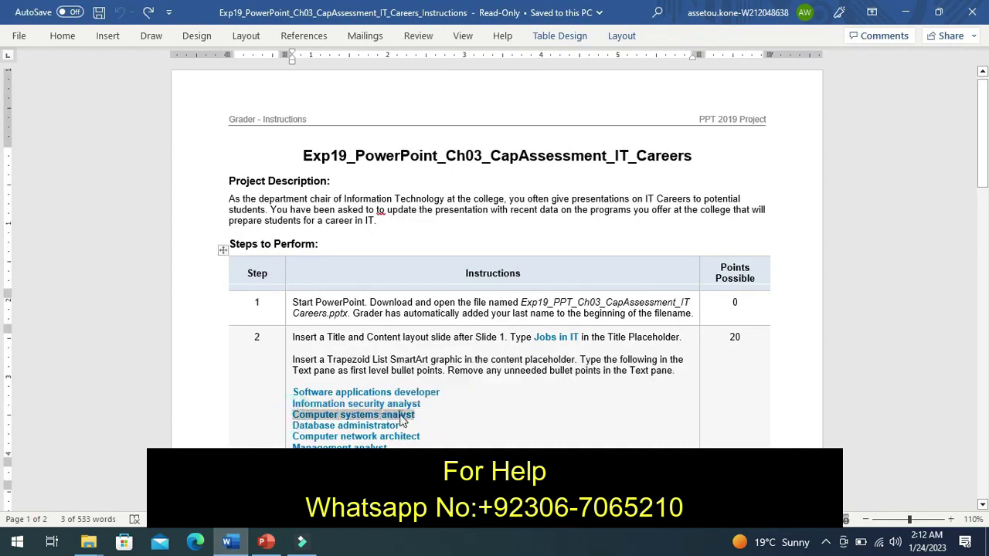
{"action": "left_click", "coordinate": [265, 542]}
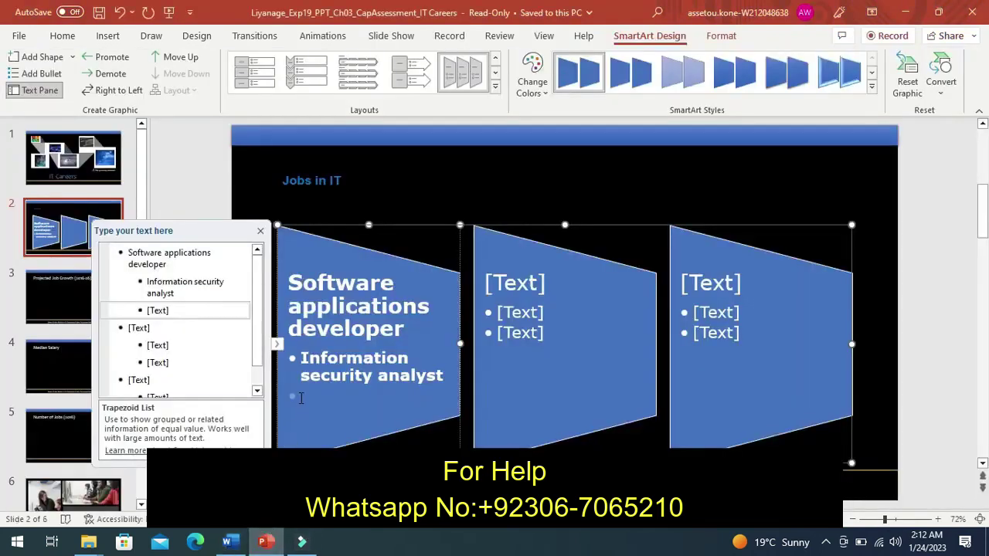
{"action": "type", "text": "Computer systems analyst"}
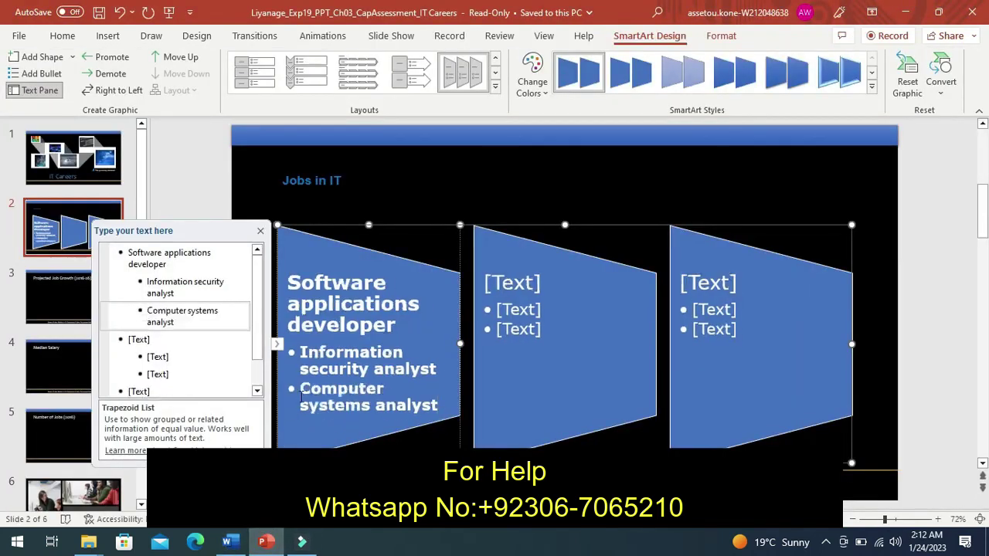
- Add the Database administrator heading with Computer network architect as its first bullet
{"action": "left_click", "coordinate": [508, 286]}
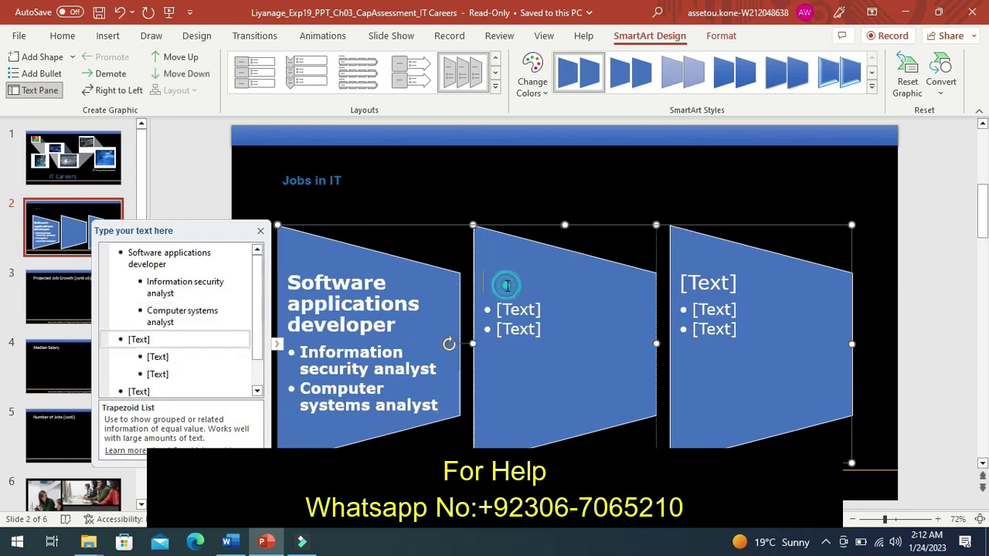
{"action": "left_click", "coordinate": [231, 541]}
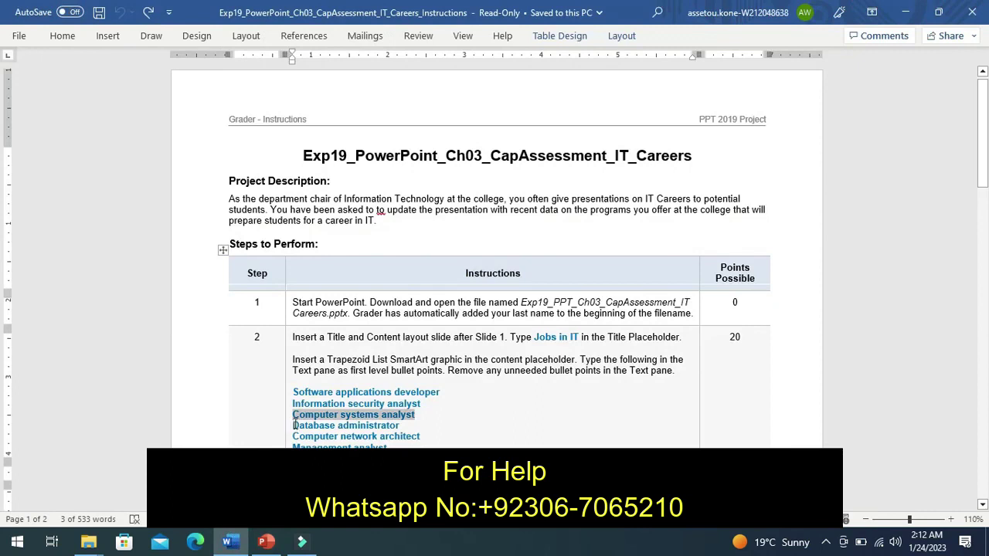
{"action": "left_click_drag", "start_coordinate": [292, 425], "coordinate": [363, 429]}
{"action": "key", "text": "ctrl+c"}
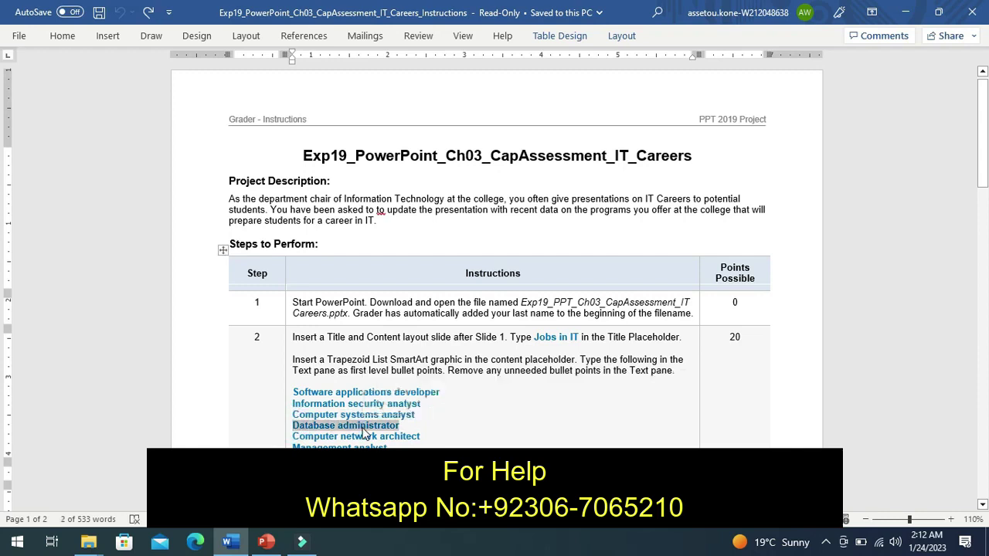
{"action": "left_click", "coordinate": [266, 542]}
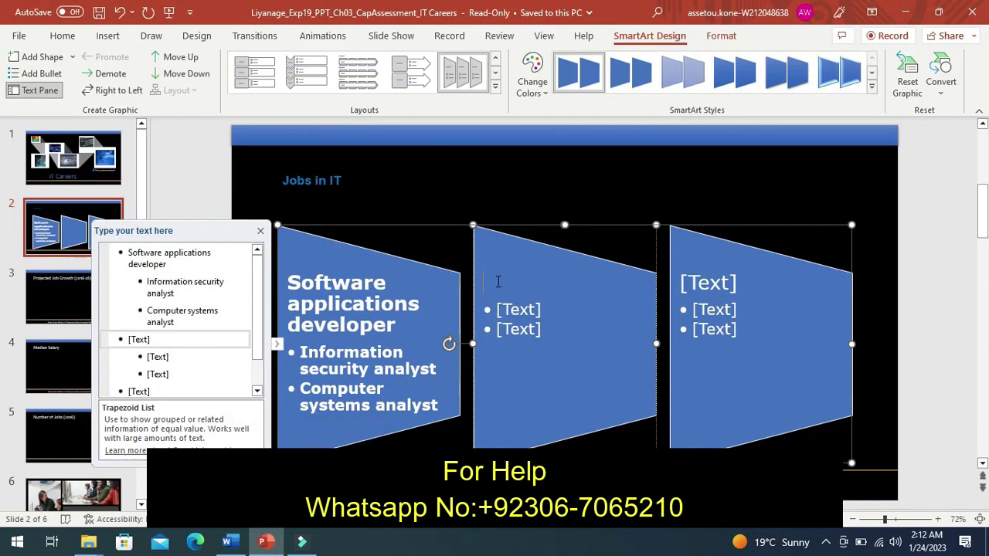
{"action": "key", "text": "ctrl+v"}
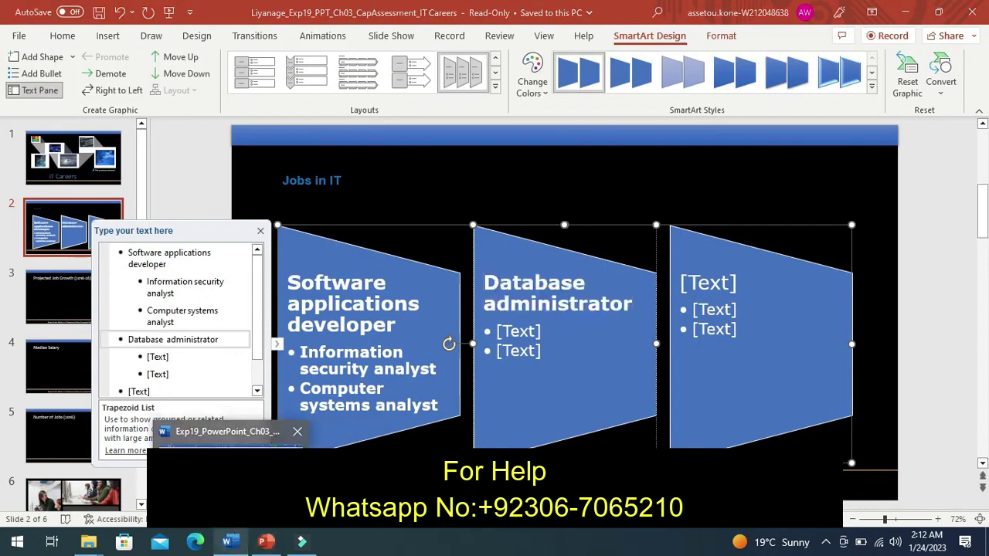
{"action": "left_click", "coordinate": [232, 541]}
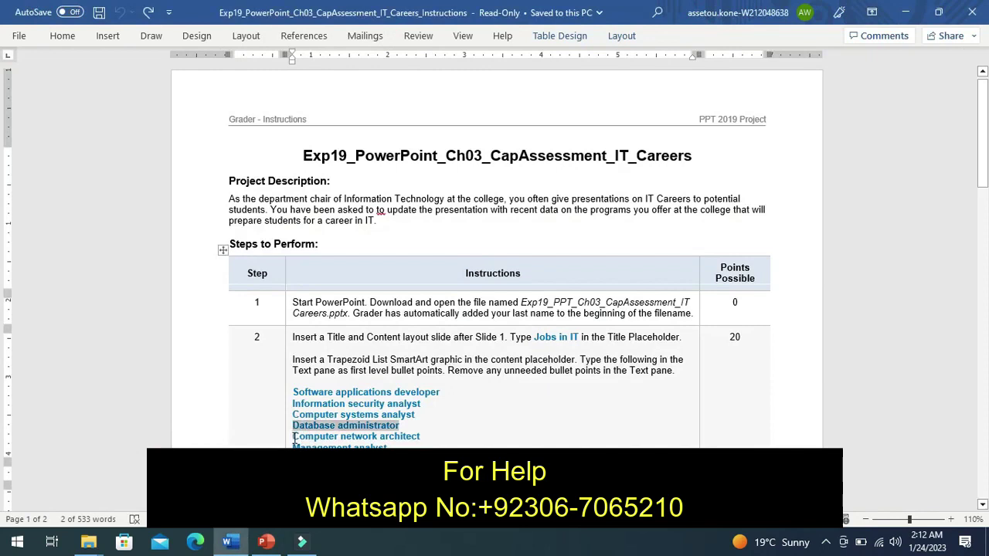
{"action": "left_click_drag", "start_coordinate": [294, 436], "coordinate": [411, 440]}
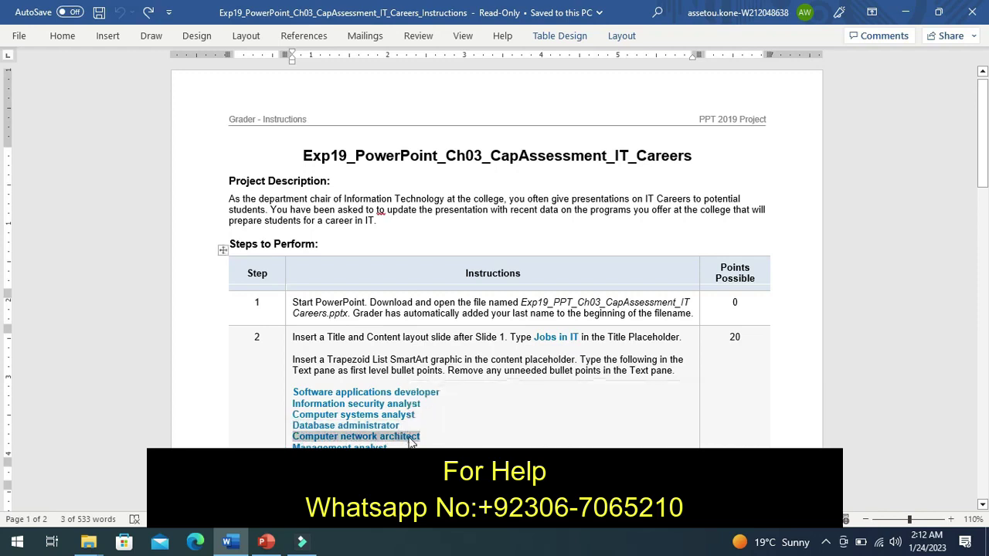
{"action": "left_click", "coordinate": [265, 542]}
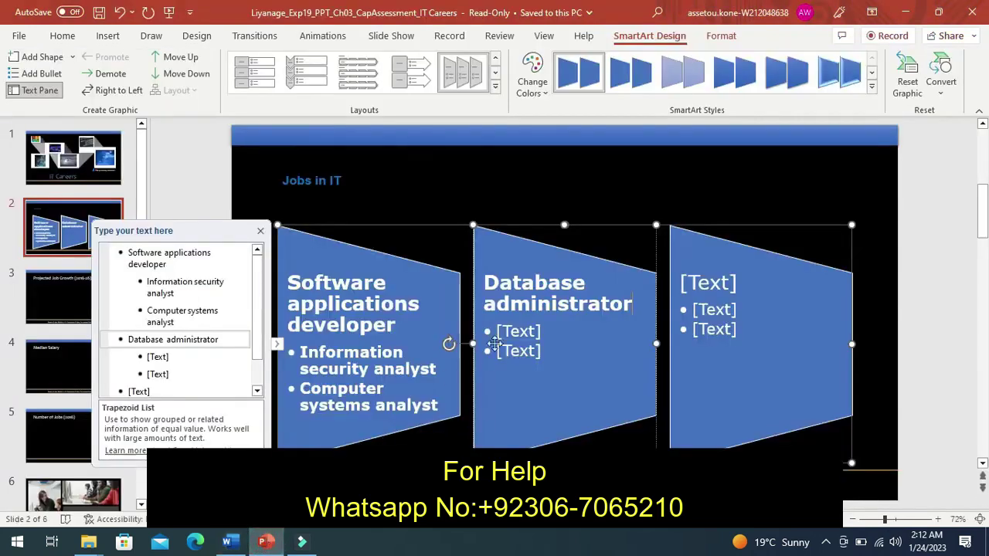
{"action": "left_click", "coordinate": [525, 331]}
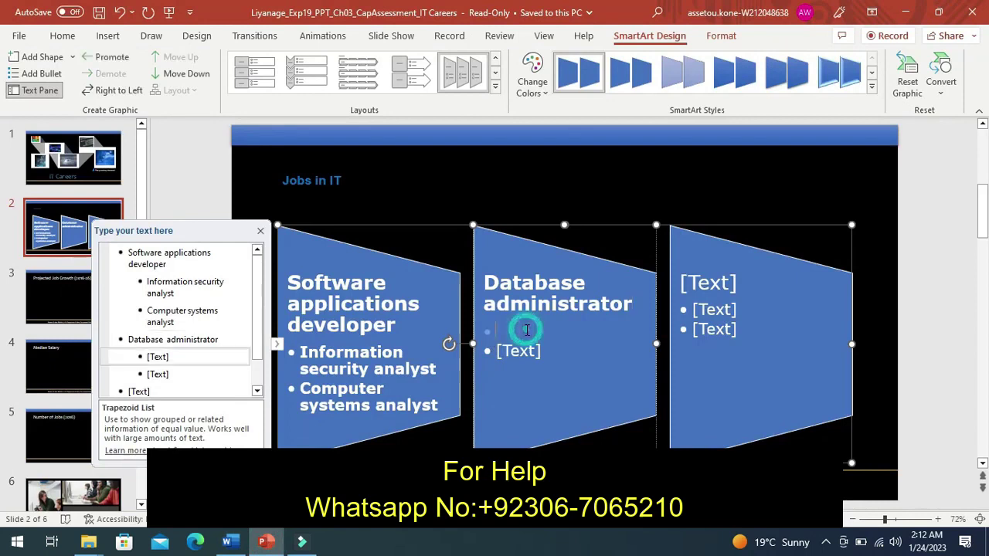
{"action": "type", "text": "Computer network architect"}
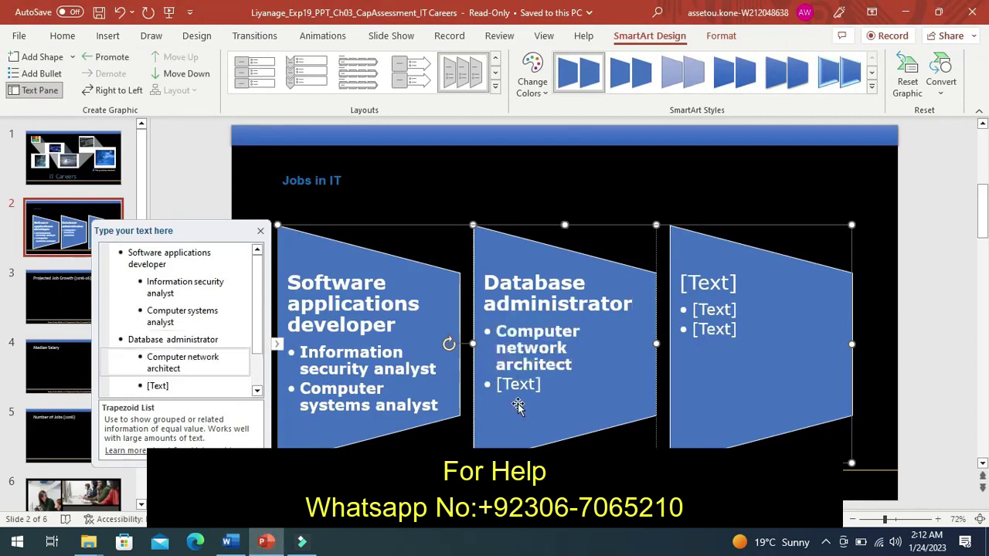
{"action": "left_click", "coordinate": [518, 382]}
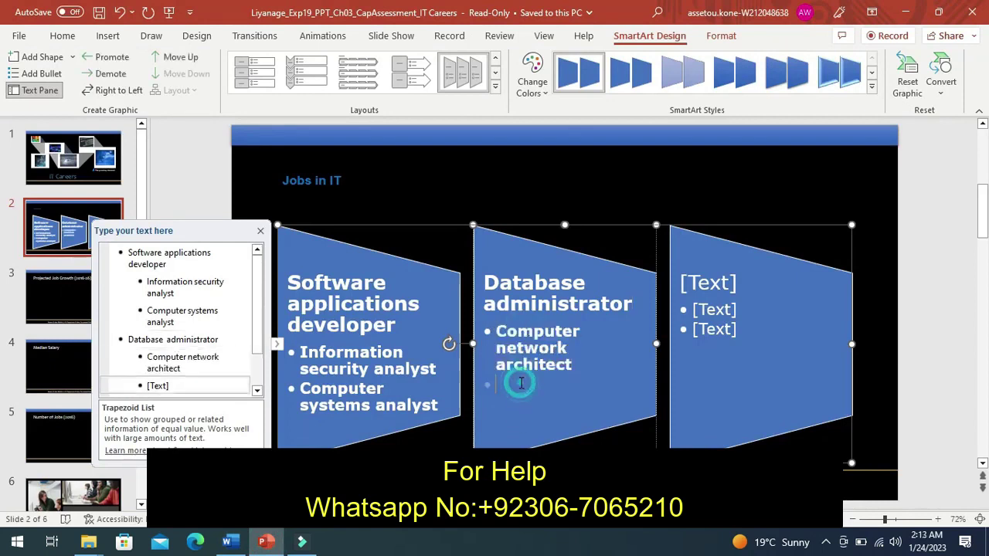
- Paste Management analyst as the second bullet under Database administrator
{"action": "left_click", "coordinate": [226, 541]}
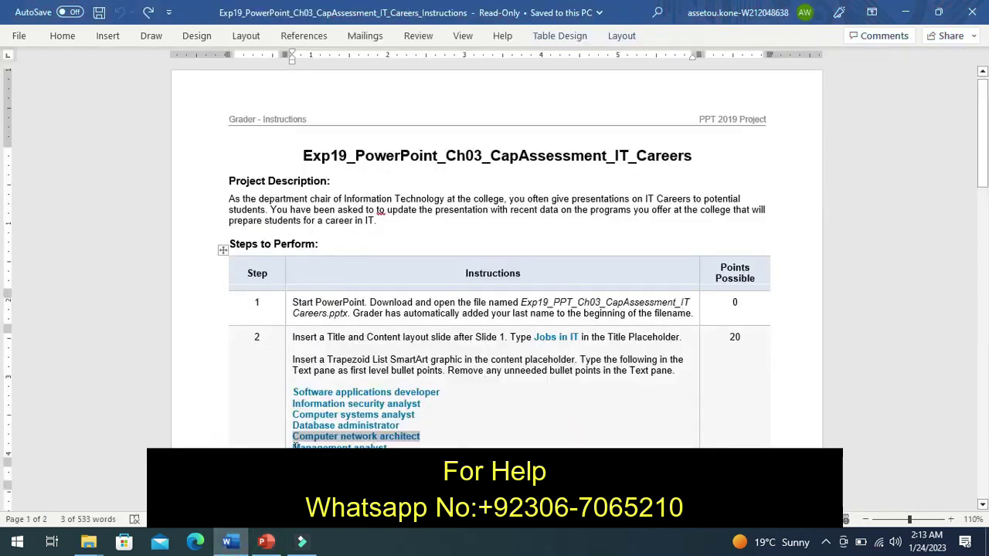
{"action": "left_click_drag", "start_coordinate": [294, 447], "coordinate": [384, 448]}
{"action": "key", "text": "ctrl+c"}
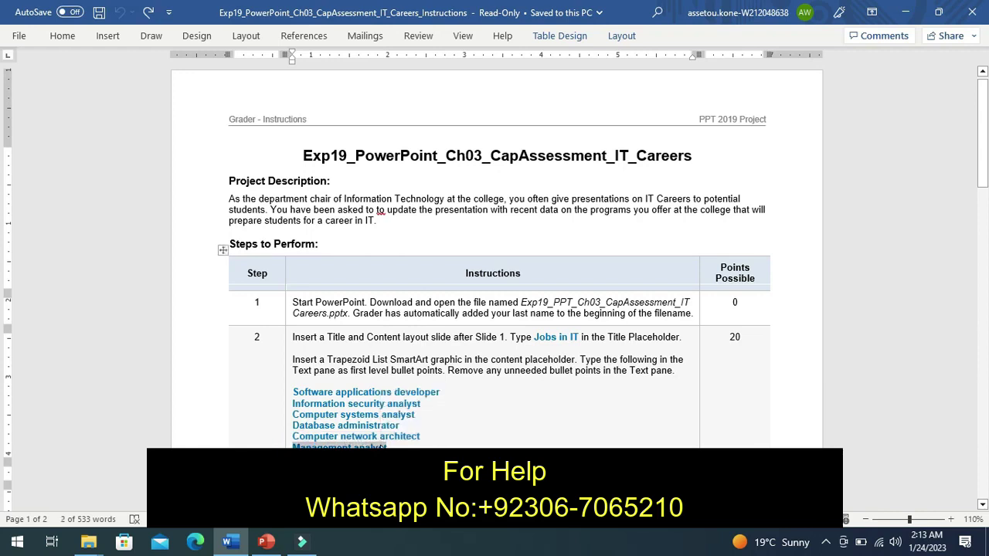
{"action": "left_click", "coordinate": [265, 542]}
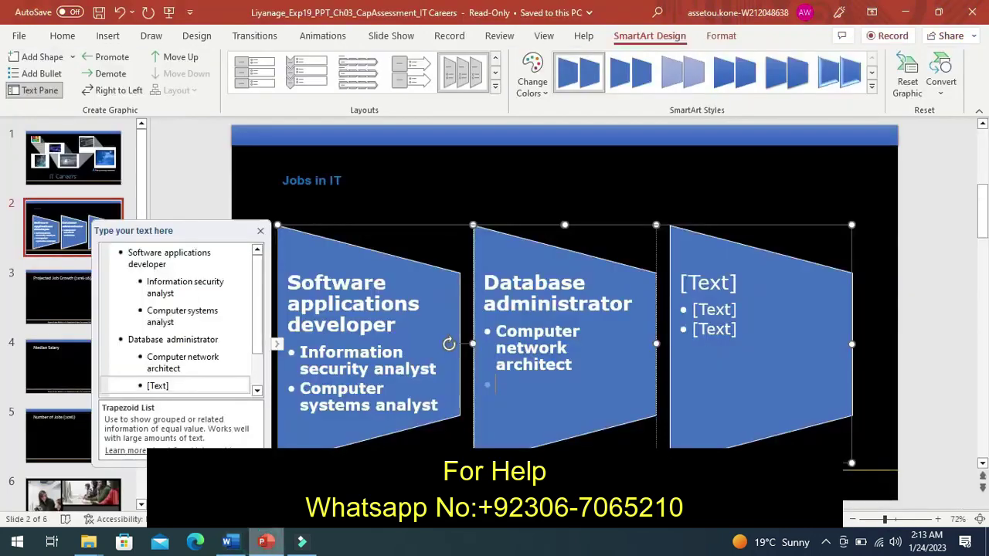
{"action": "left_click", "coordinate": [501, 388]}
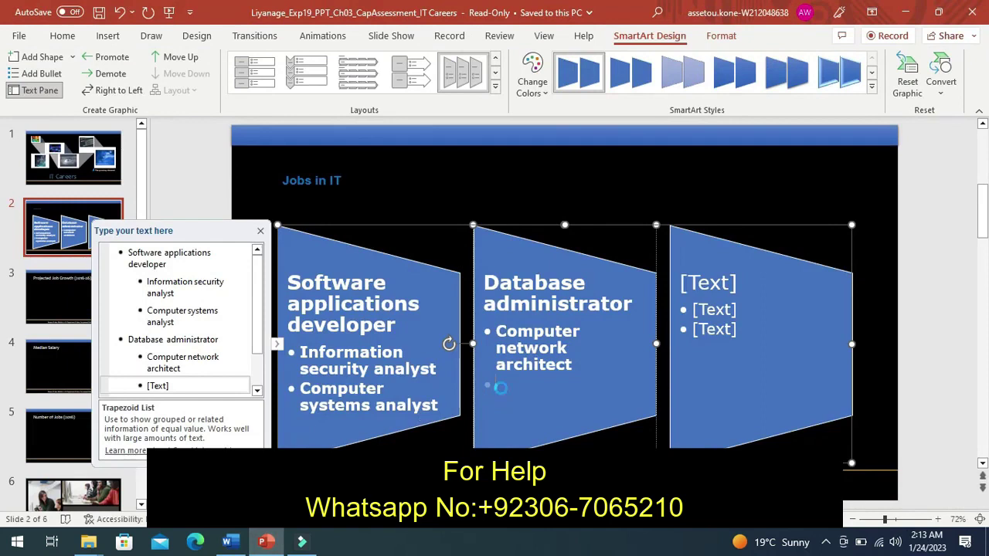
{"action": "key", "text": "ctrl+v"}
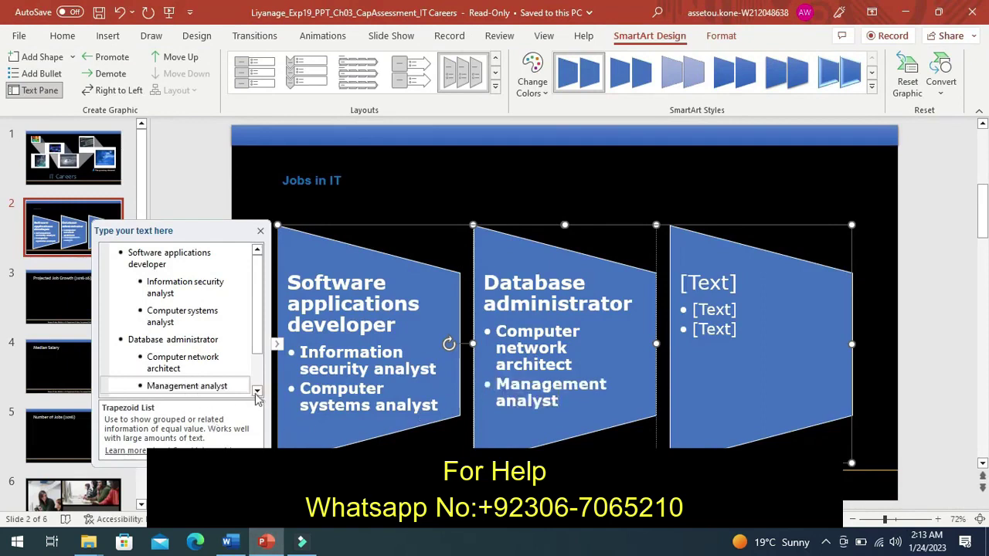
{"action": "left_click", "coordinate": [257, 391]}
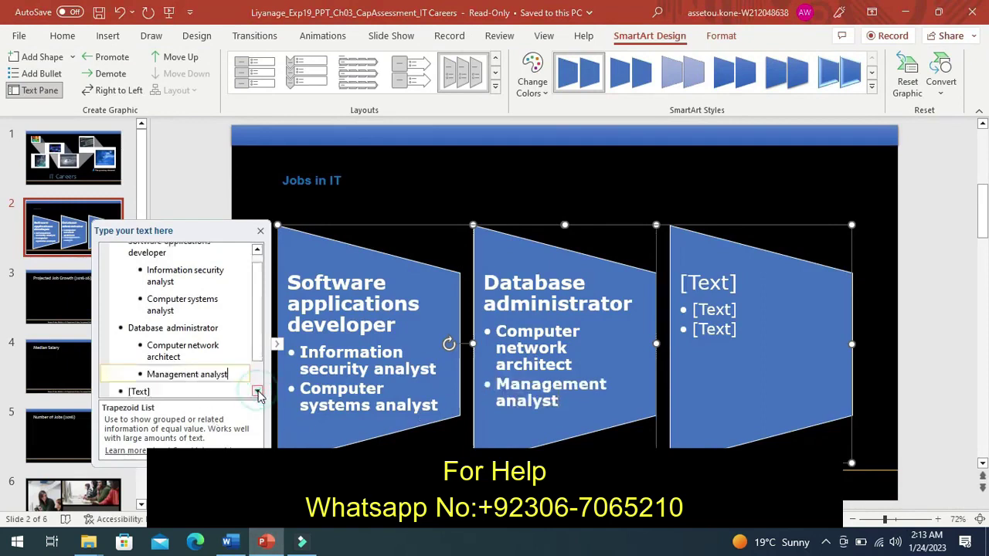
{"action": "left_click", "coordinate": [185, 390]}
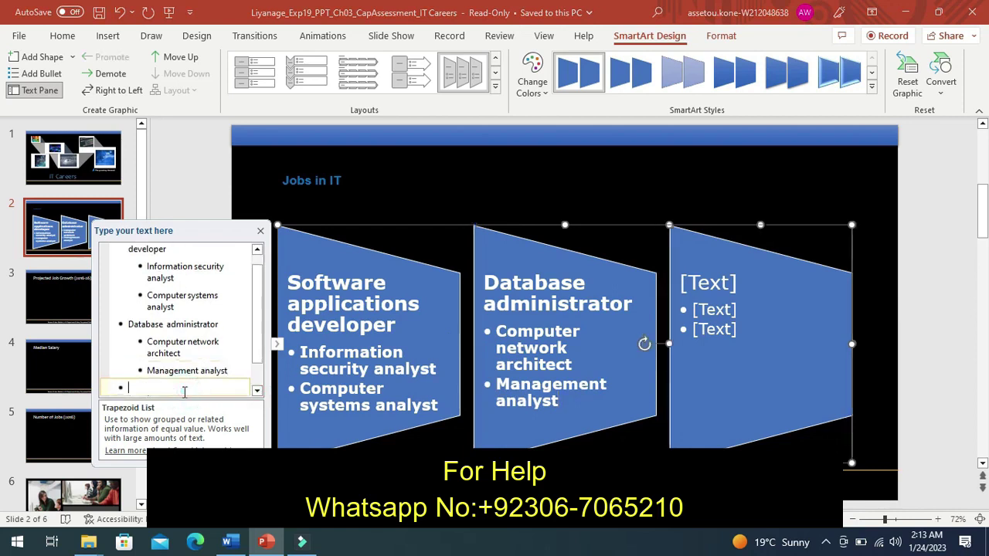
- Demote and delete the empty bullet under Database administrator
{"action": "right_click", "coordinate": [185, 390]}
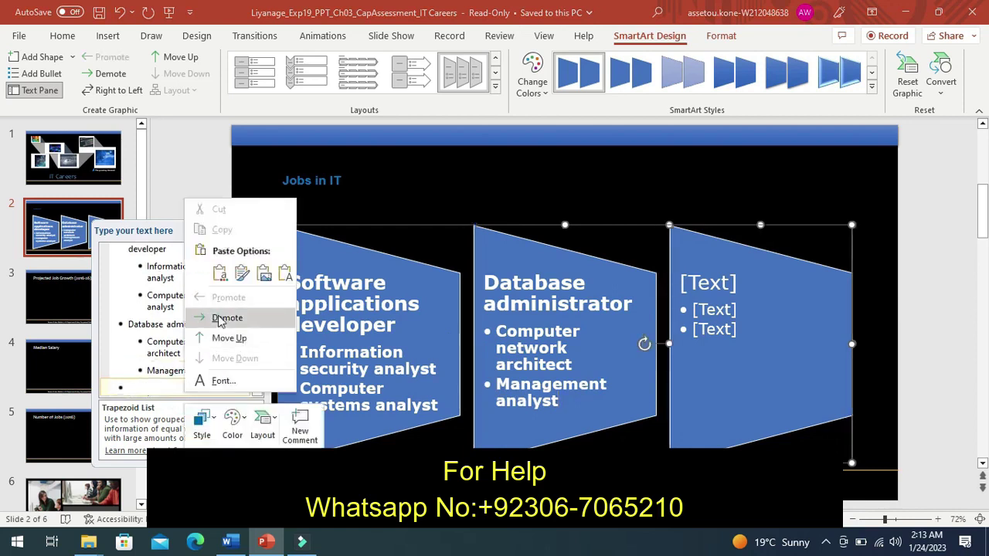
{"action": "left_click", "coordinate": [219, 316]}
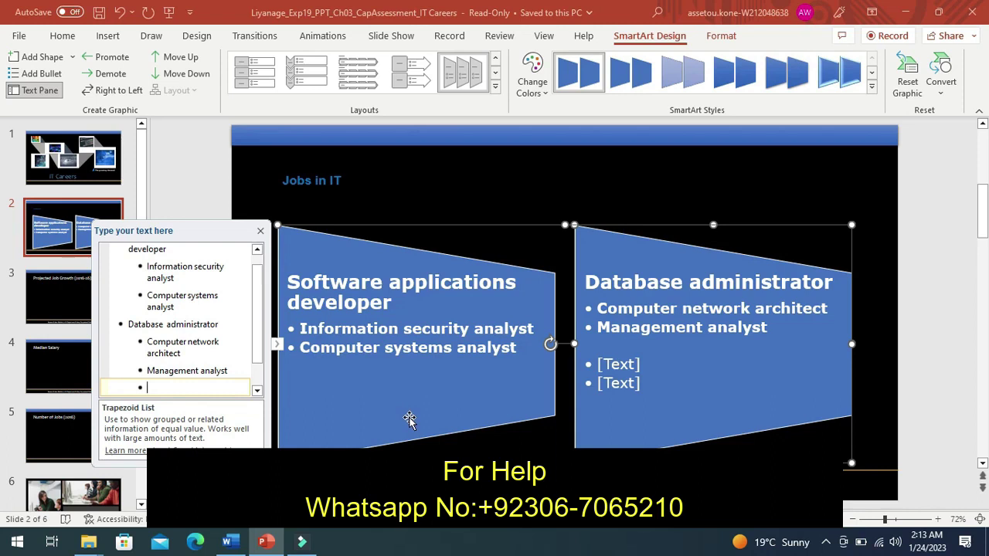
{"action": "key", "text": "shift+Tab"}
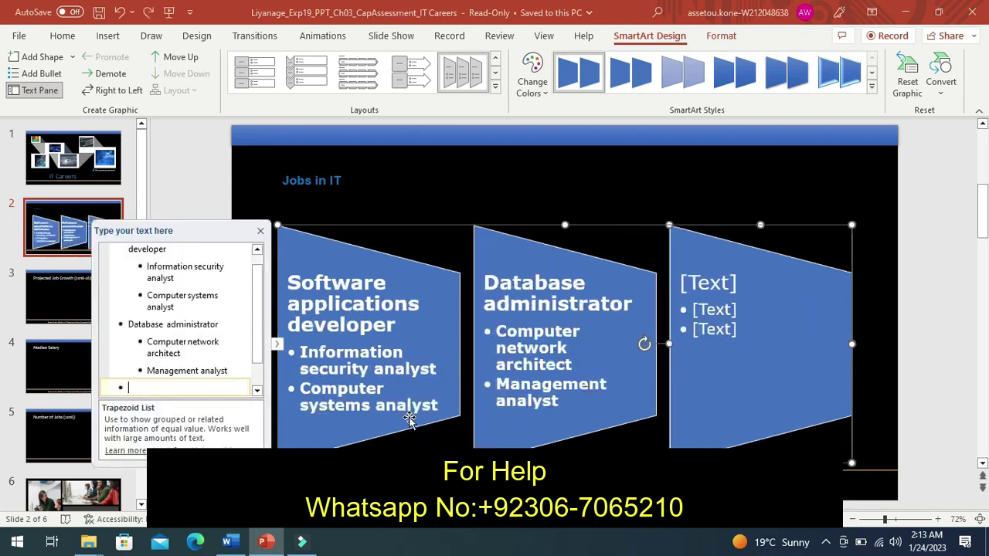
{"action": "right_click", "coordinate": [216, 391]}
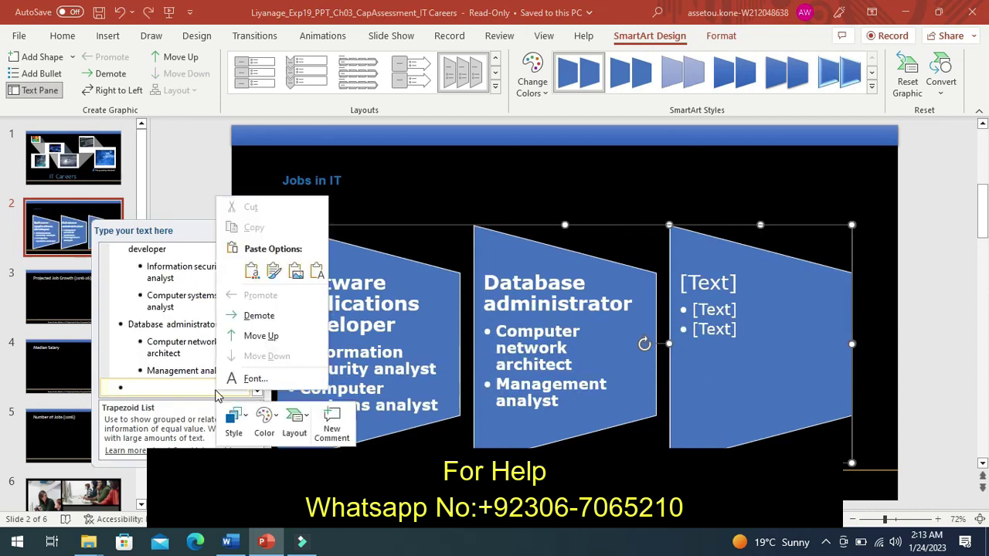
{"action": "left_click", "coordinate": [259, 316]}
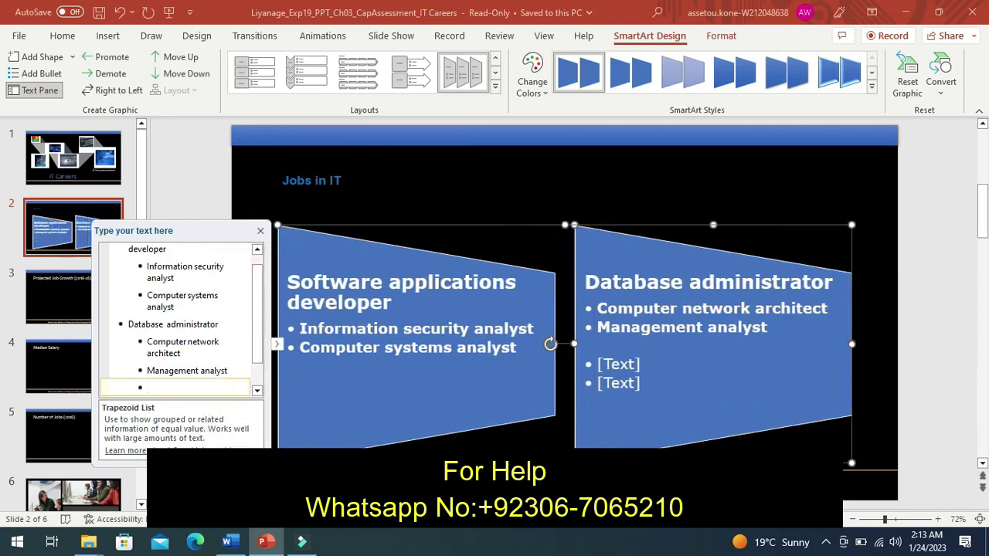
{"action": "key", "text": "BackSpace"}
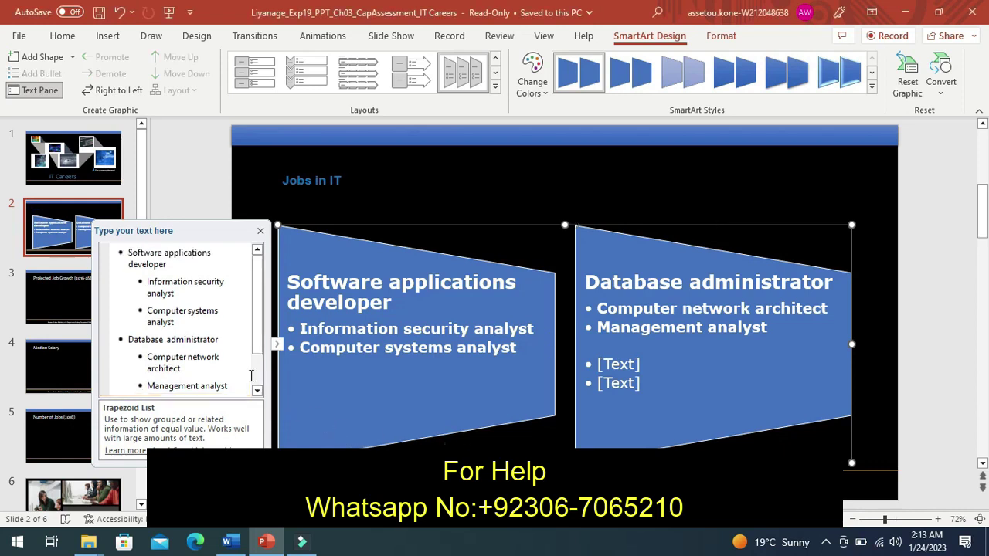
- Demote the remaining leftover [Text] bullets so the empty third trapezoid disappears
{"action": "scroll", "coordinate": [251, 371], "scroll_direction": "down", "scroll_amount": 1}
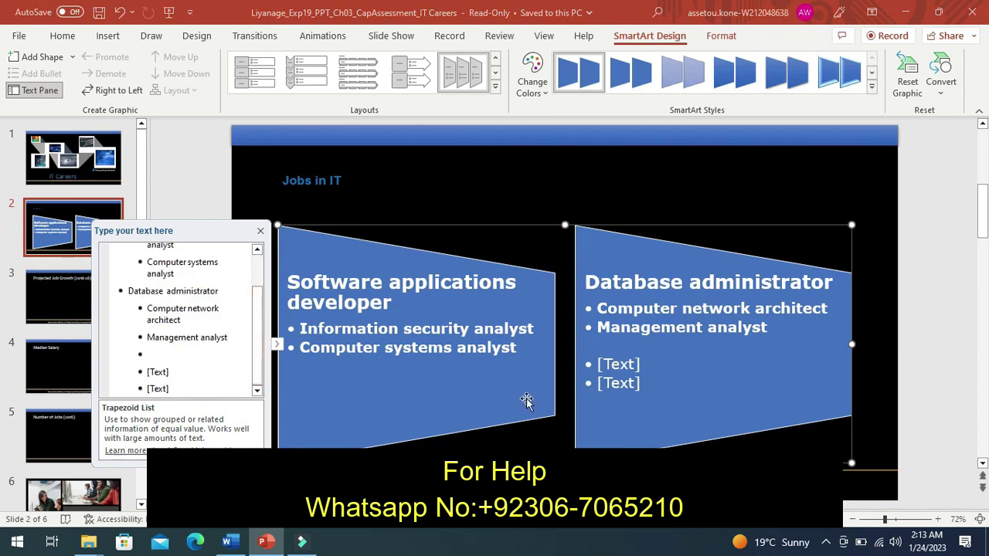
{"action": "left_click", "coordinate": [157, 372]}
{"action": "right_click", "coordinate": [157, 373]}
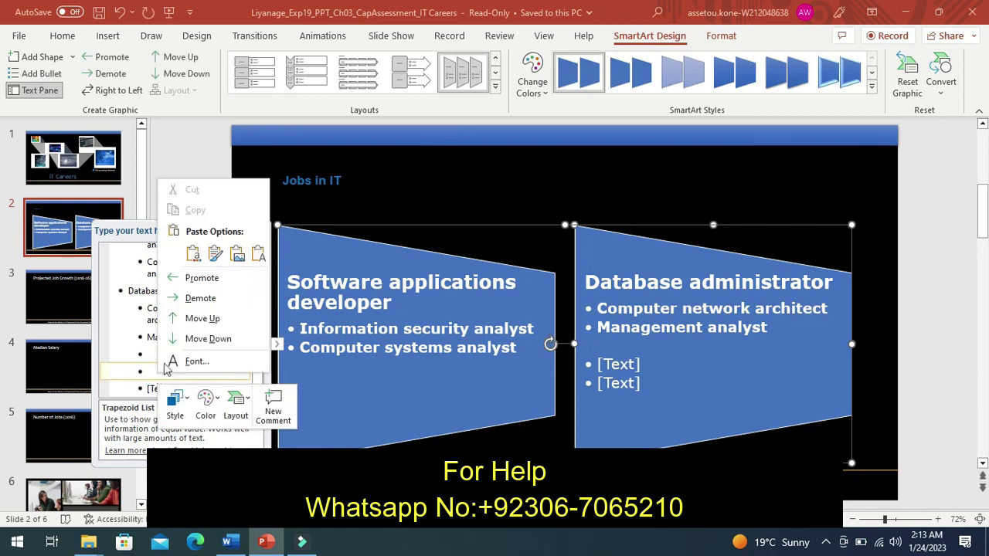
{"action": "left_click", "coordinate": [189, 300]}
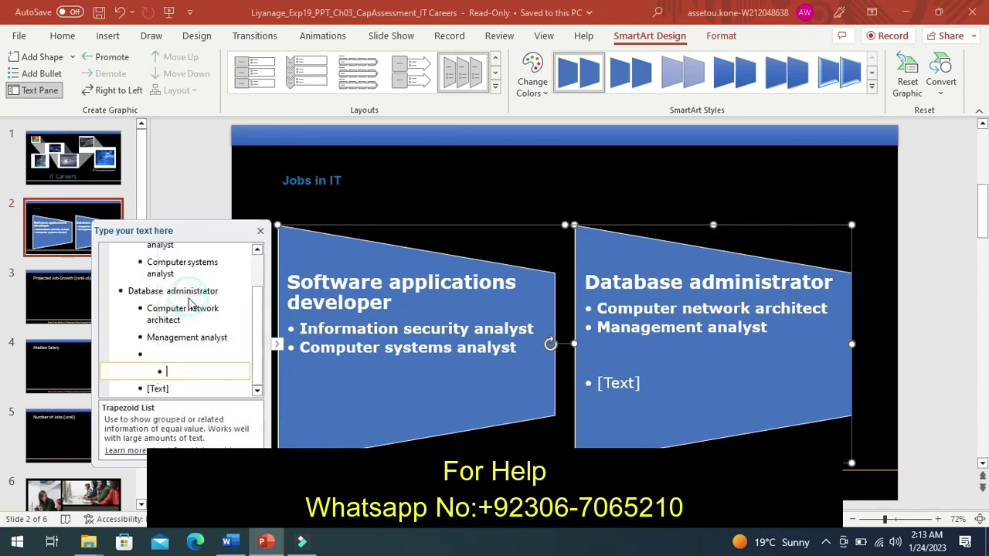
{"action": "left_click", "coordinate": [182, 390]}
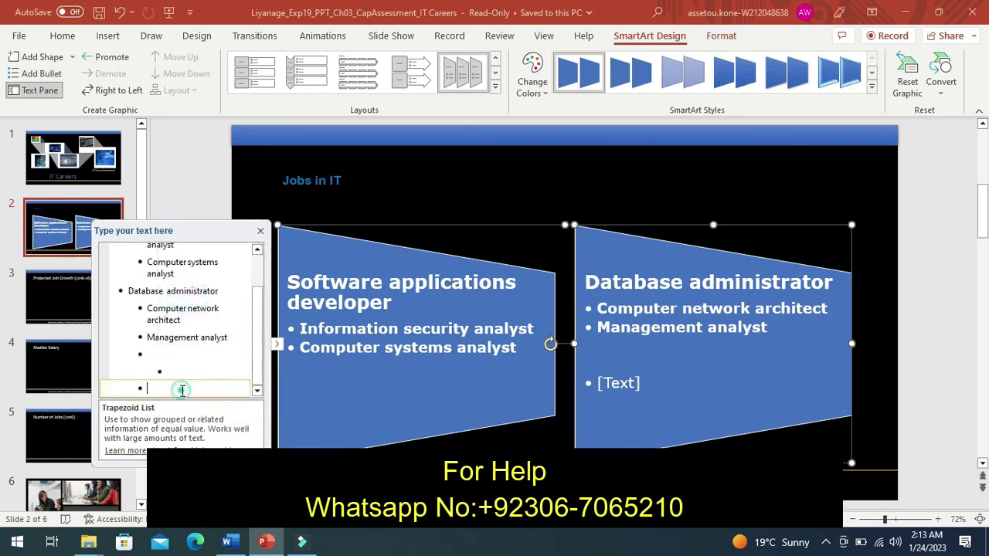
{"action": "right_click", "coordinate": [181, 390]}
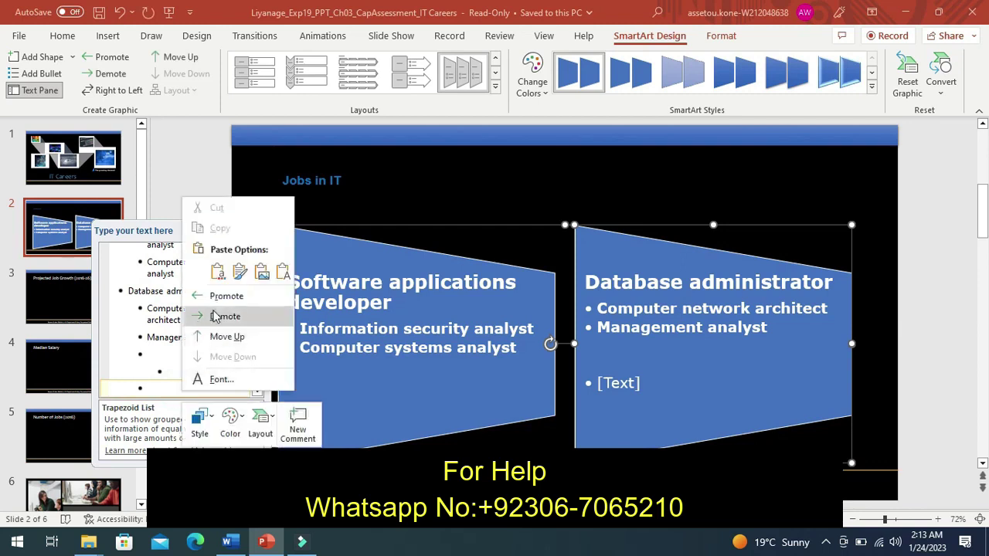
{"action": "left_click", "coordinate": [221, 316]}
{"action": "left_click", "coordinate": [396, 420]}
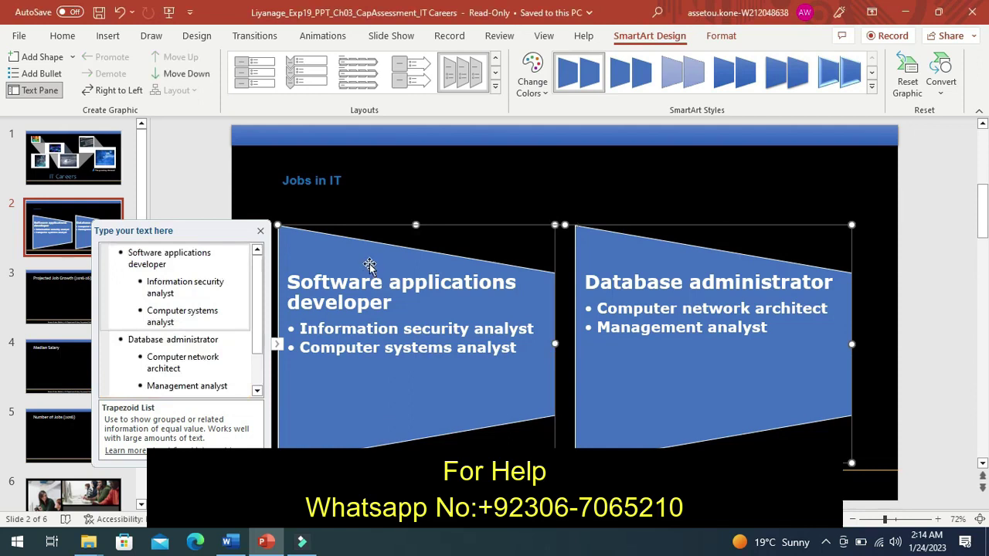
- Close the SmartArt Text Pane, review step 2 in the Word instructions, and return to PowerPoint
{"action": "left_click", "coordinate": [261, 232]}
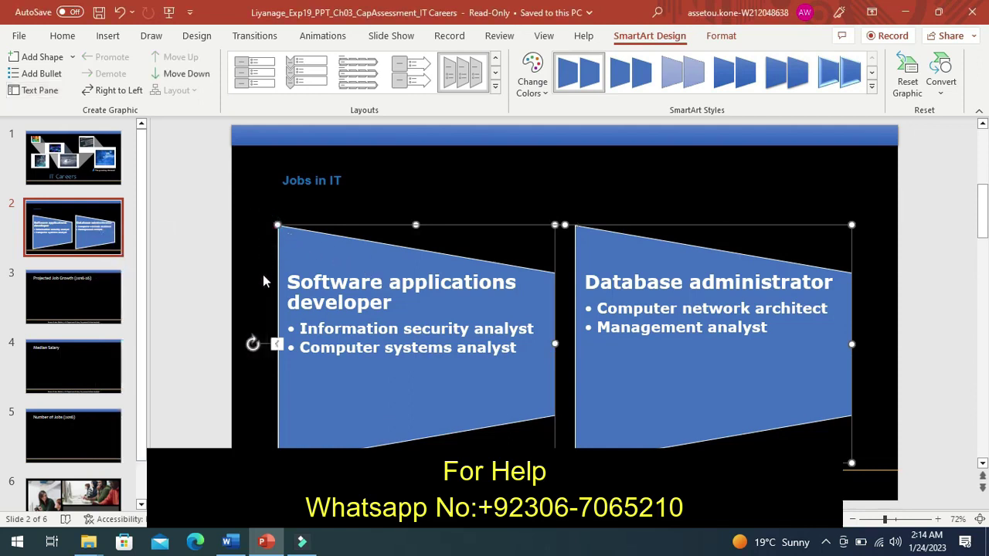
{"action": "left_click", "coordinate": [227, 542]}
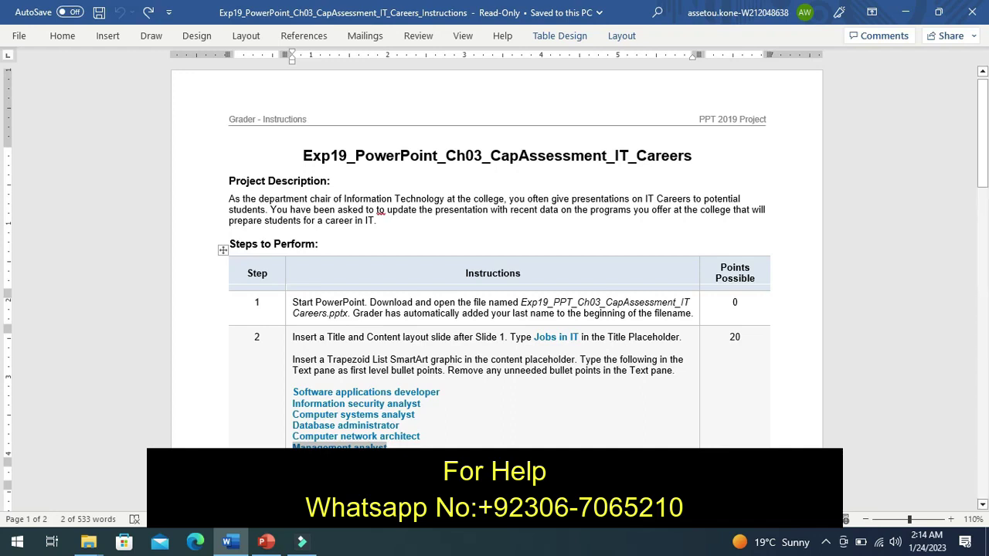
{"action": "right_click", "coordinate": [294, 456]}
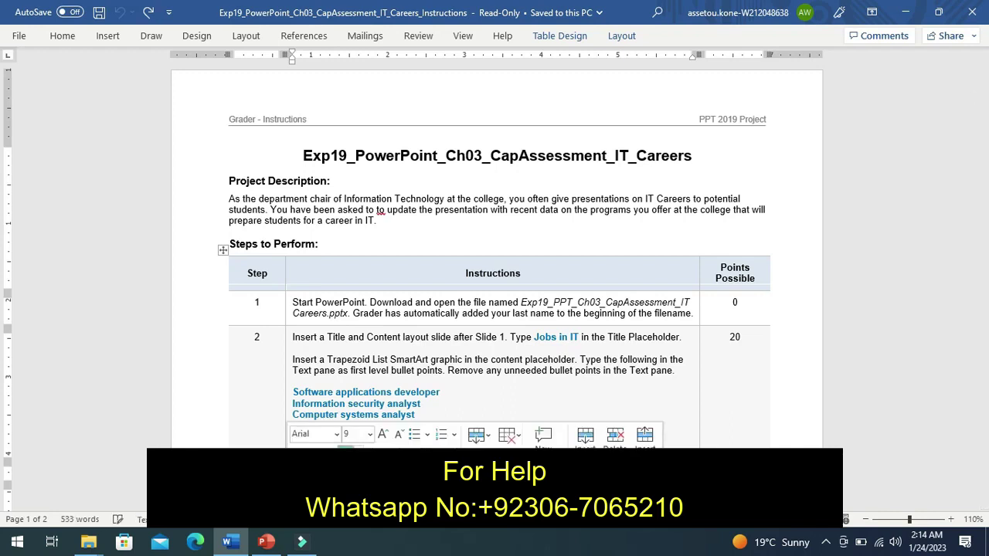
{"action": "left_click", "coordinate": [257, 418]}
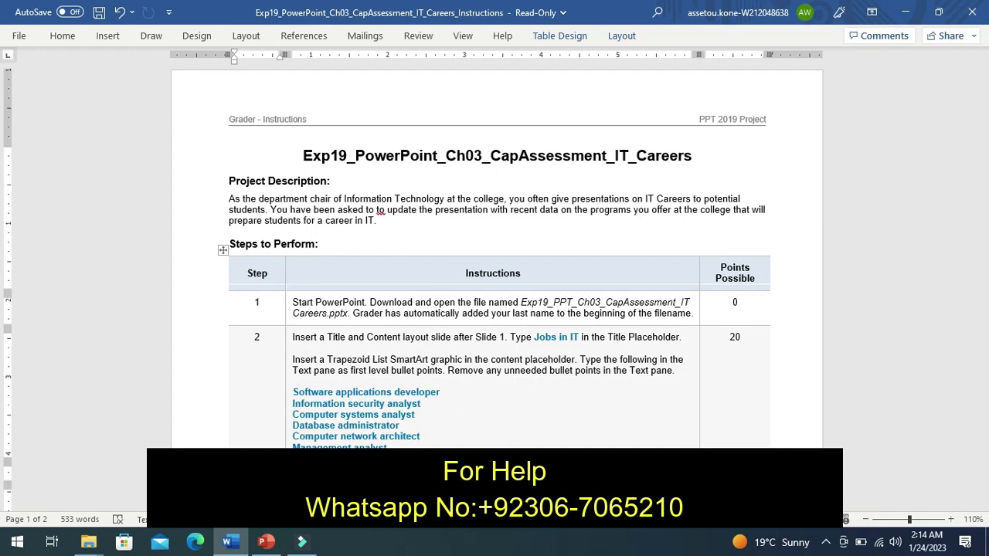
{"action": "left_click", "coordinate": [265, 541]}
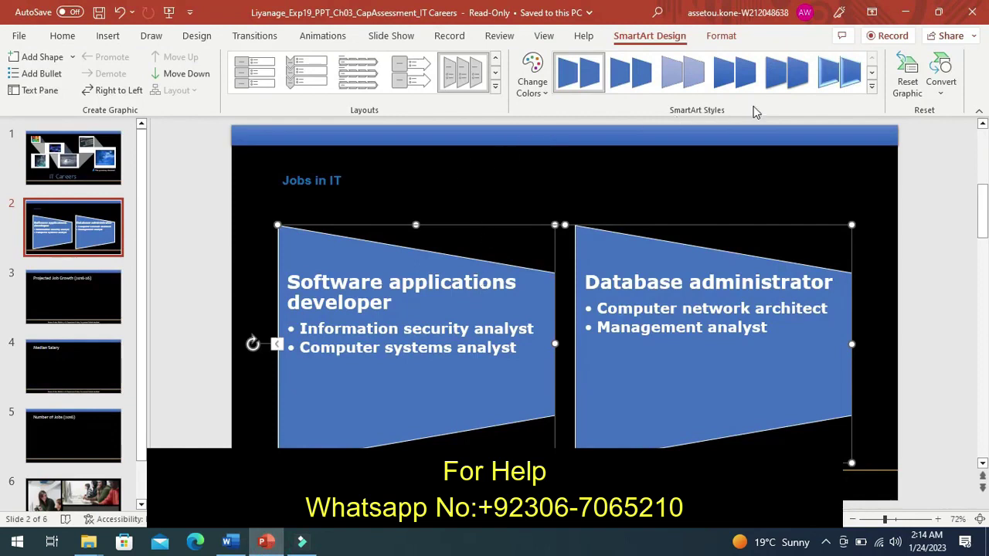
- Apply the Moderate Effect style and Colored Fill - Accent 1 colours to the trapezoid graphic
{"action": "left_click", "coordinate": [872, 87]}
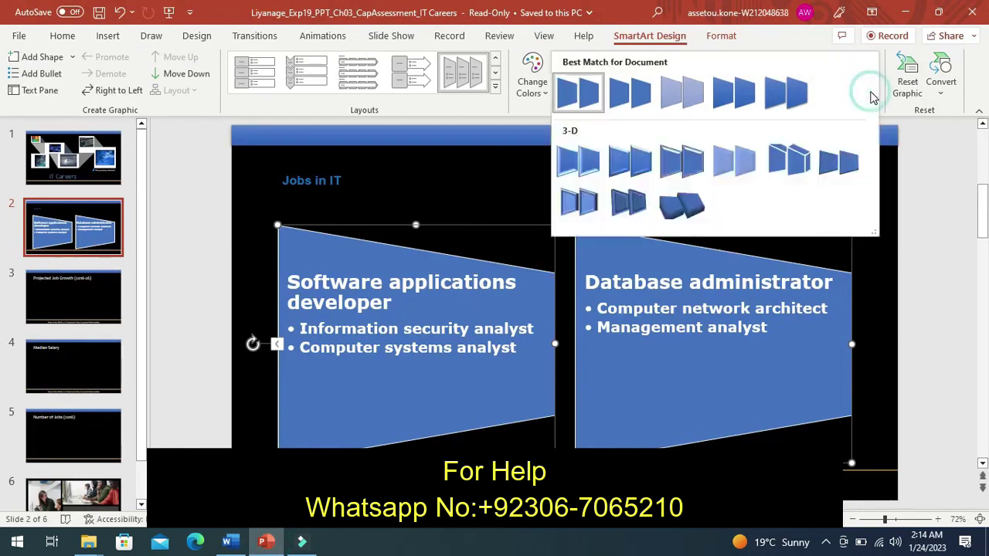
{"action": "left_click", "coordinate": [746, 102]}
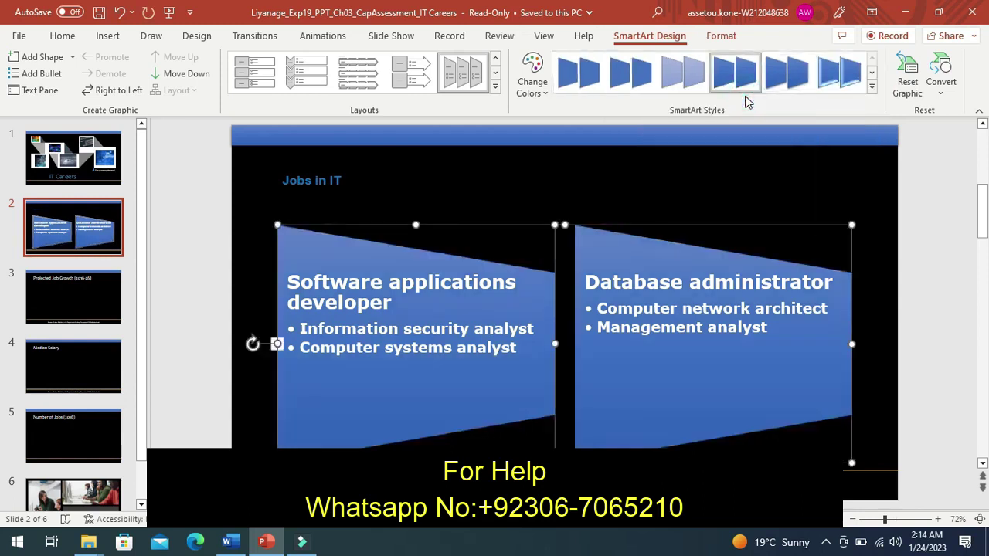
{"action": "left_click", "coordinate": [543, 95]}
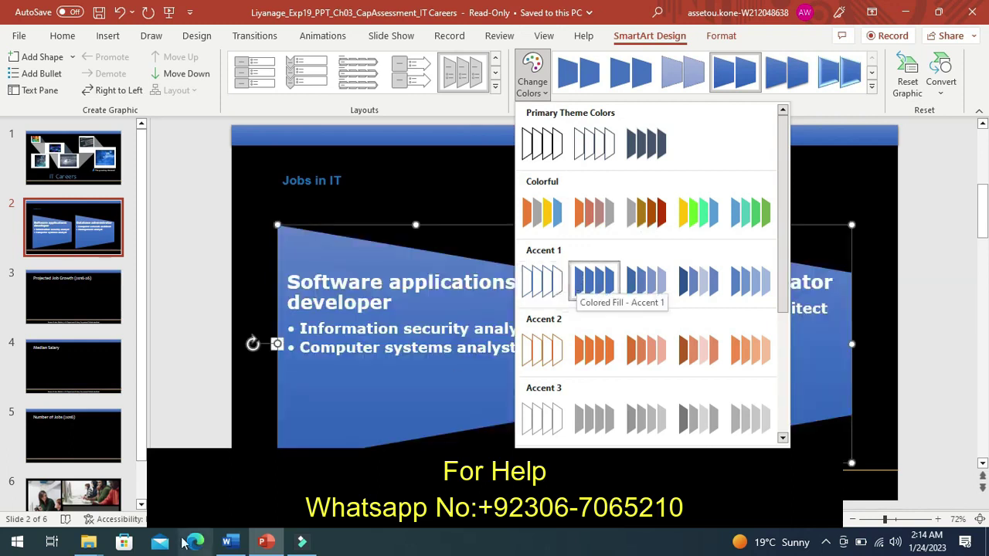
{"action": "left_click", "coordinate": [231, 542]}
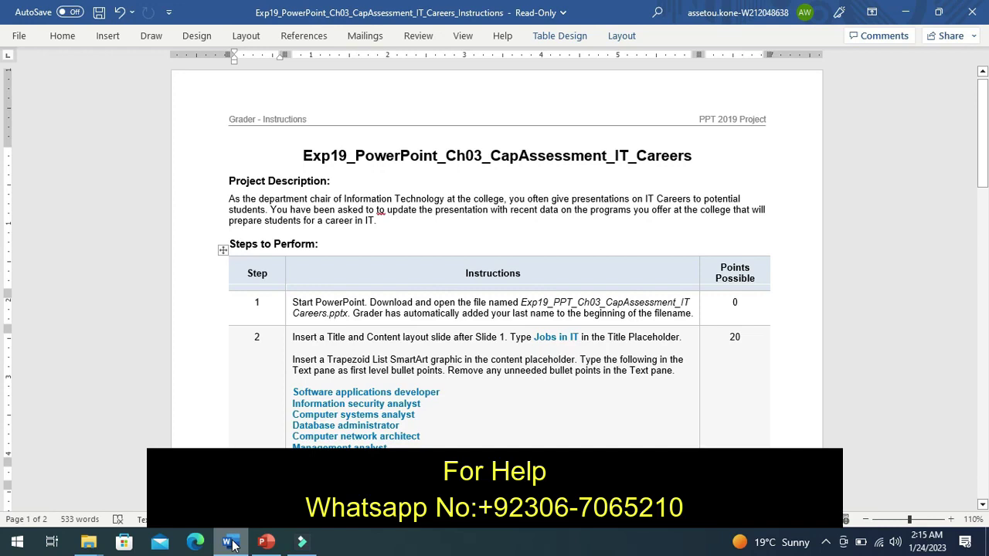
{"action": "left_click", "coordinate": [265, 542]}
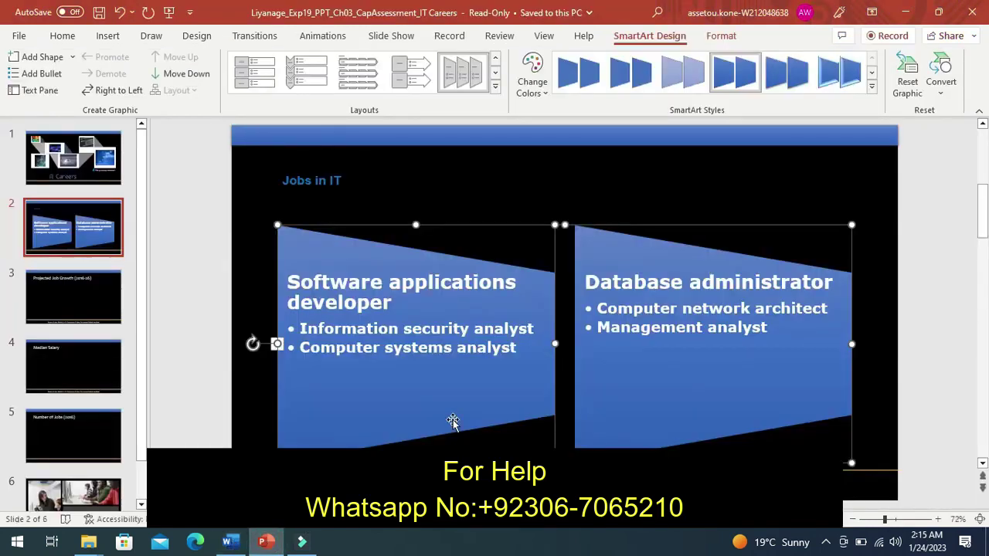
{"action": "left_click", "coordinate": [537, 82]}
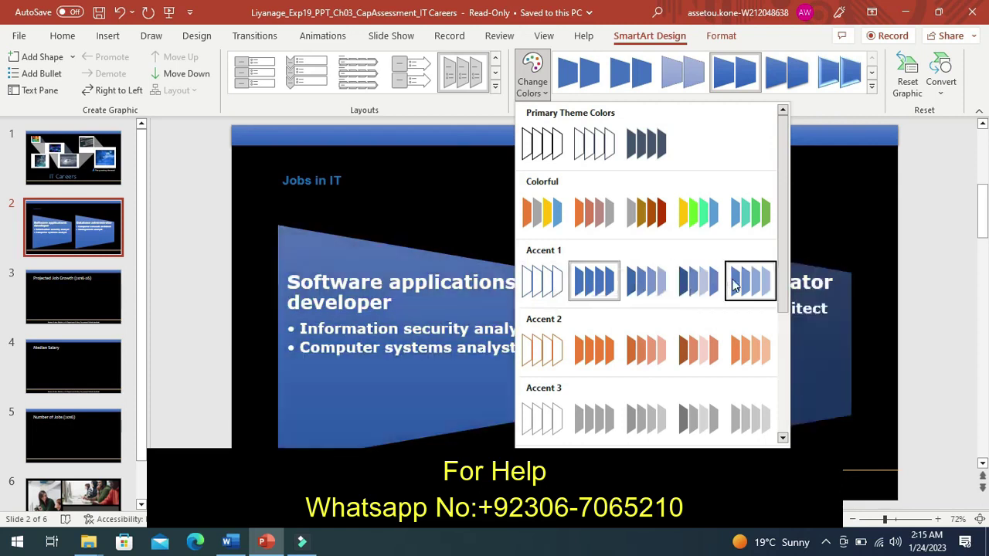
{"action": "left_click", "coordinate": [600, 283]}
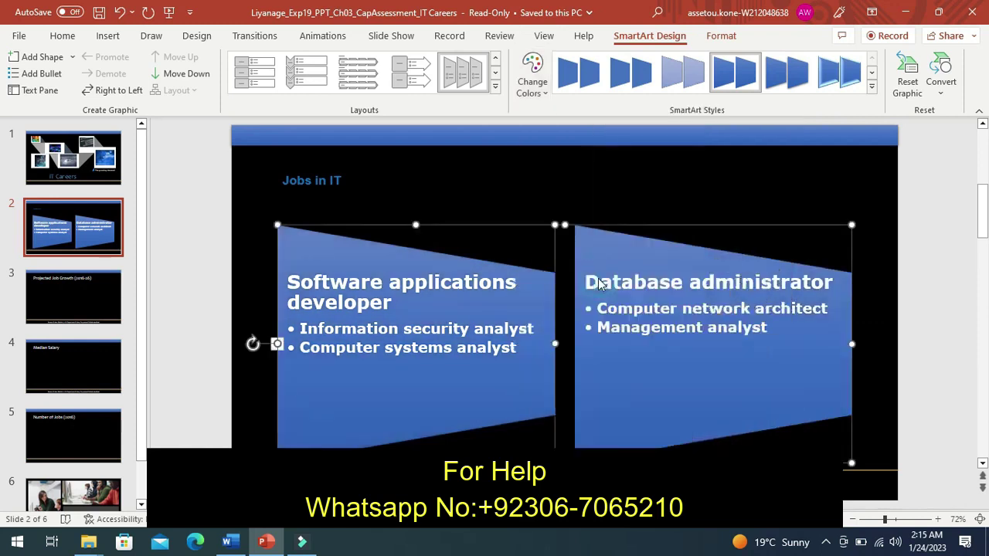
- Remove the yellow highlight from step 3 in the Word instructions
{"action": "left_click", "coordinate": [228, 542]}
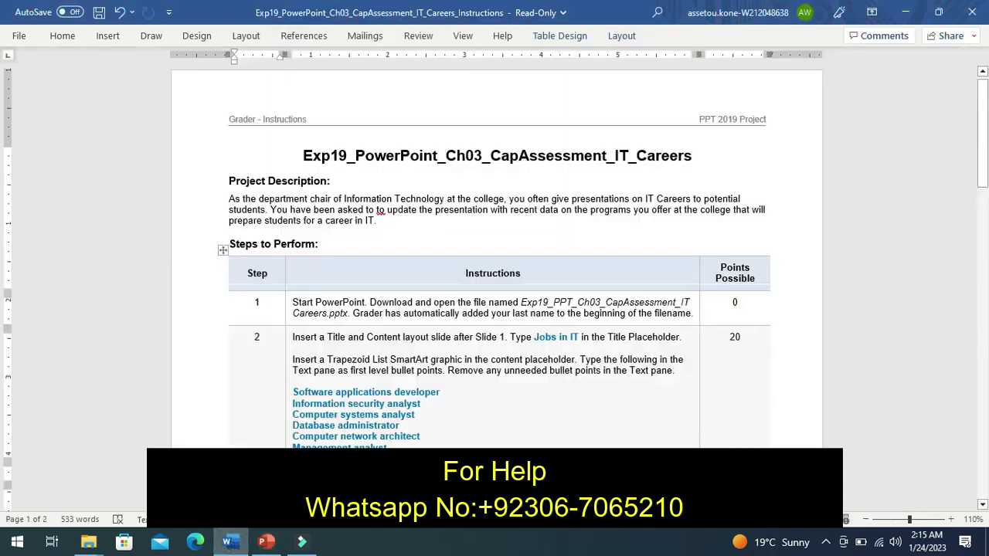
{"action": "left_click", "coordinate": [982, 505]}
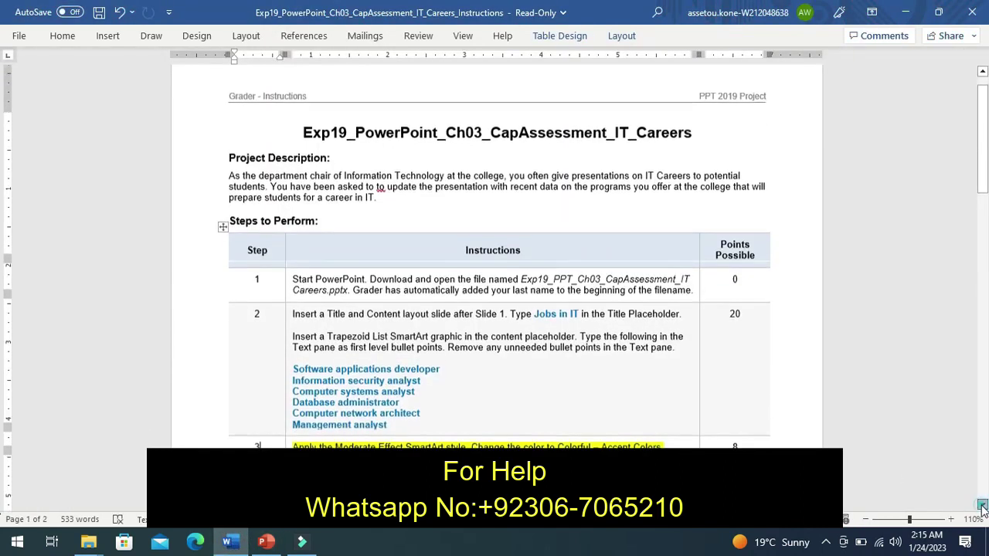
{"action": "left_click", "coordinate": [982, 505]}
{"action": "left_click", "coordinate": [982, 506]}
{"action": "left_click", "coordinate": [982, 506]}
{"action": "left_click", "coordinate": [982, 505]}
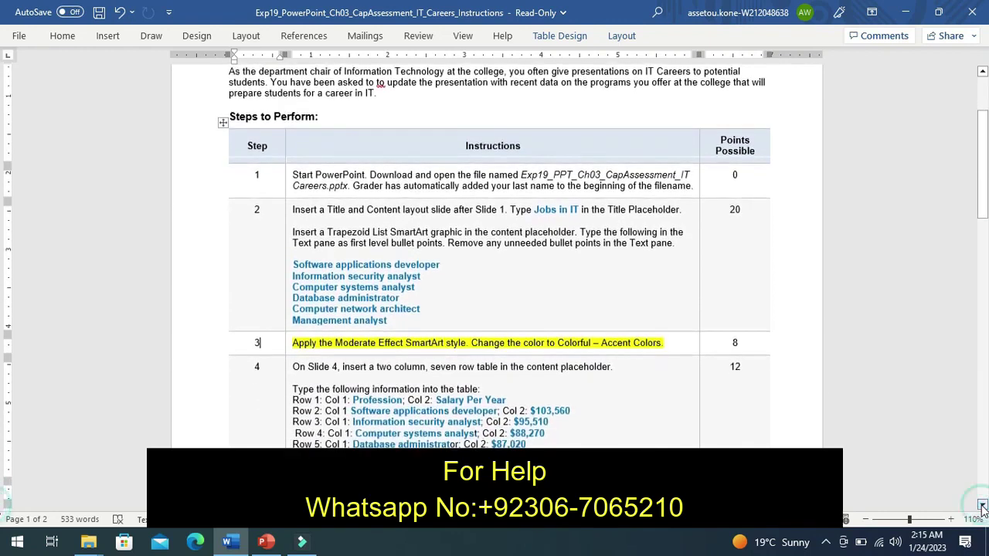
{"action": "key", "text": "ctrl+z"}
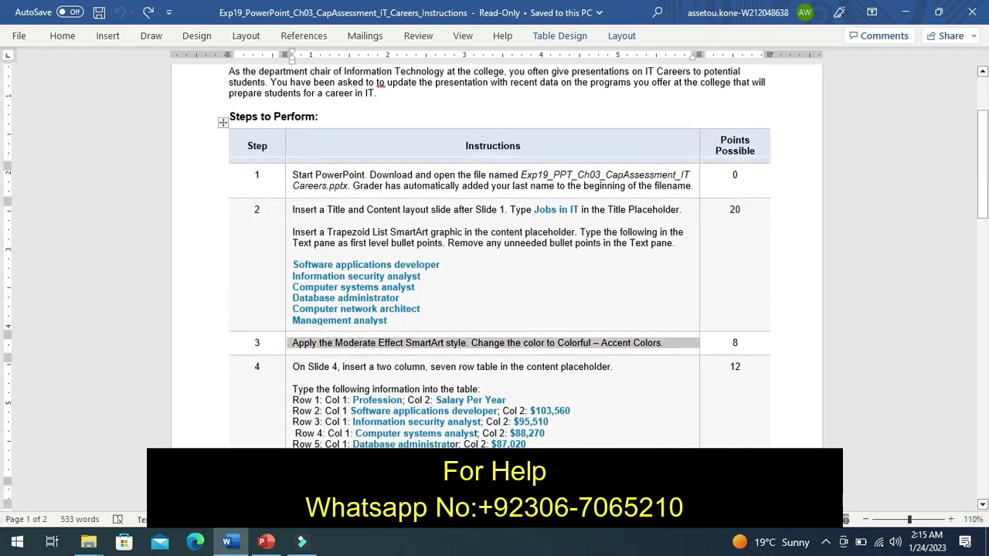
- Highlight the step 4 table instructions cell in yellow and switch back to PowerPoint
{"action": "left_click", "coordinate": [285, 433]}
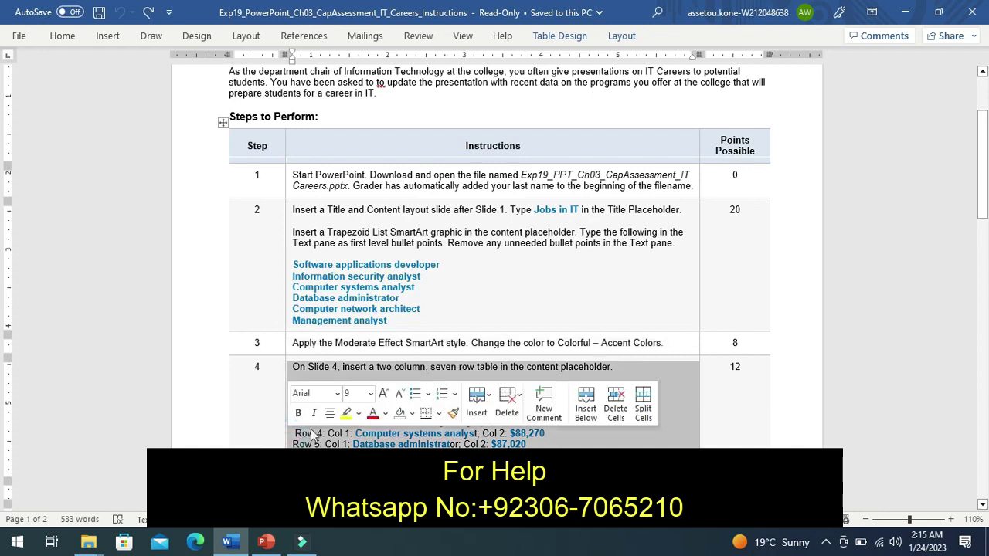
{"action": "left_click", "coordinate": [346, 412]}
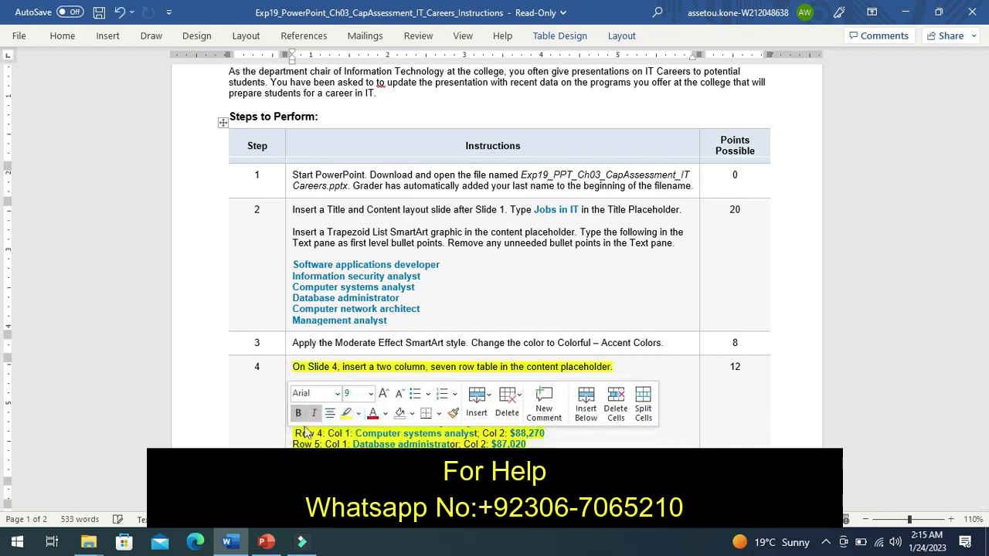
{"action": "left_click", "coordinate": [237, 427]}
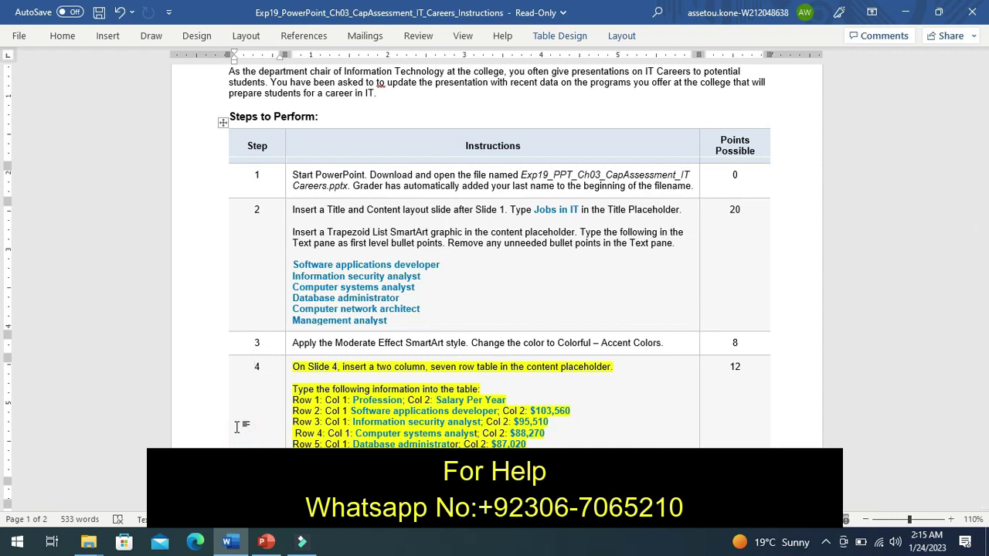
{"action": "left_click", "coordinate": [264, 543]}
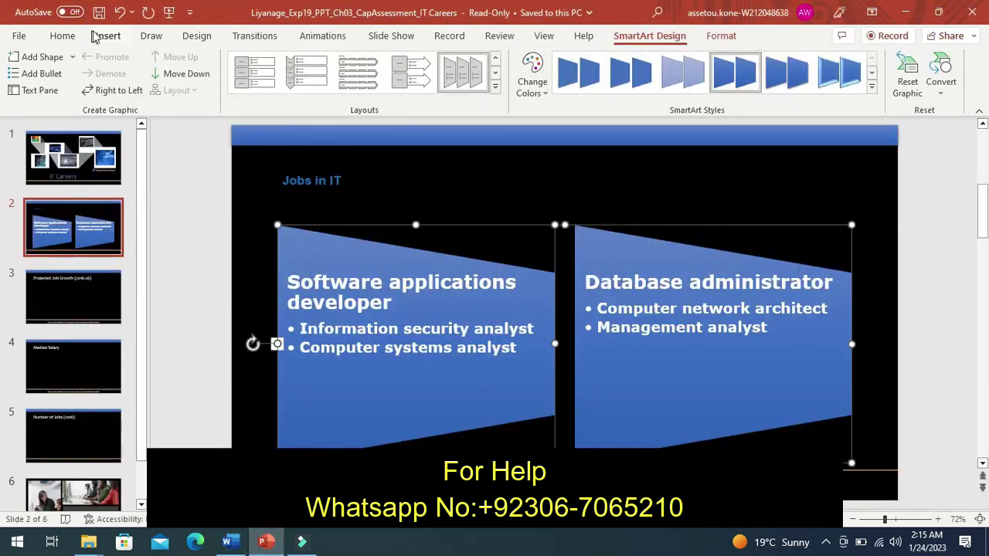
- Insert a two-column, seven-row table on slide 4, Median Salary
{"action": "left_click", "coordinate": [75, 367]}
{"action": "left_click", "coordinate": [74, 360]}
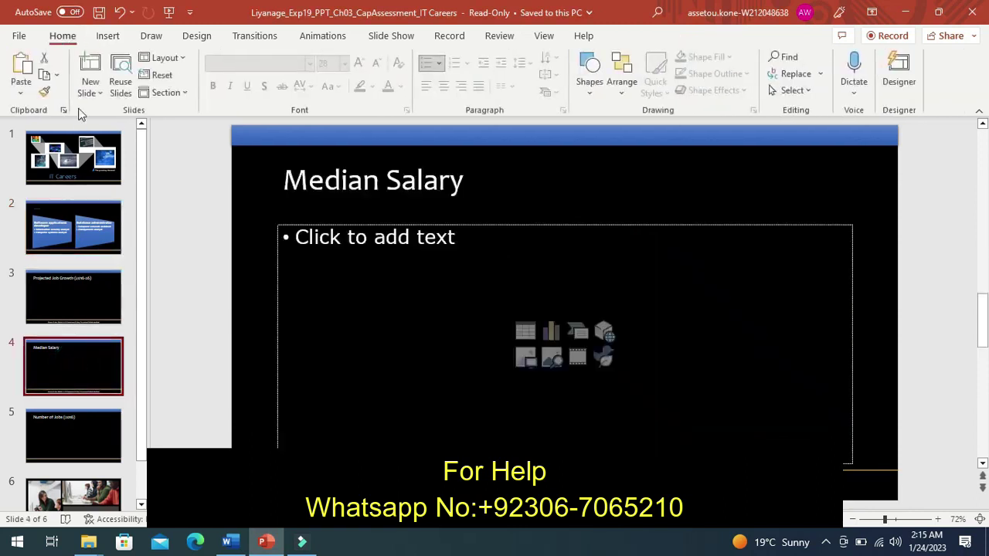
{"action": "left_click", "coordinate": [107, 36]}
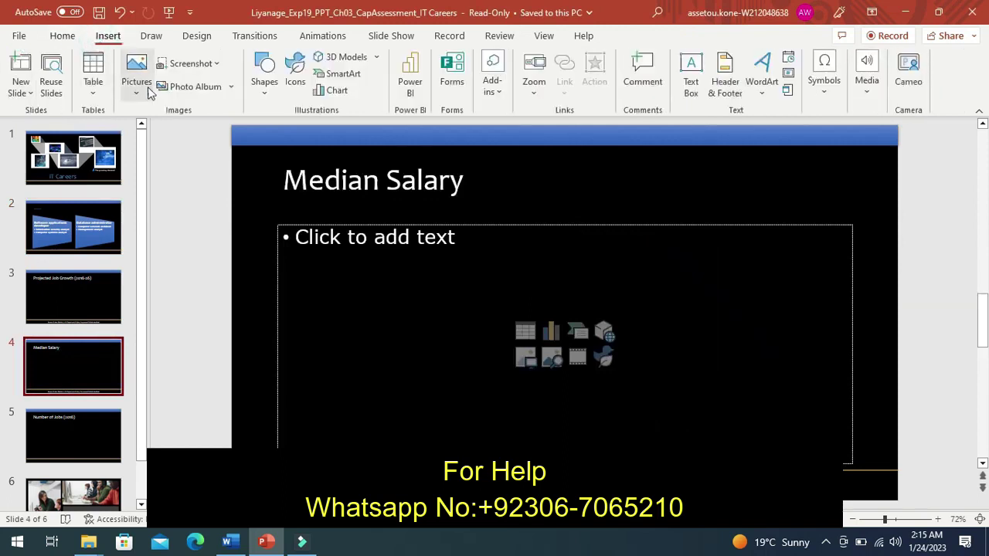
{"action": "left_click", "coordinate": [91, 97]}
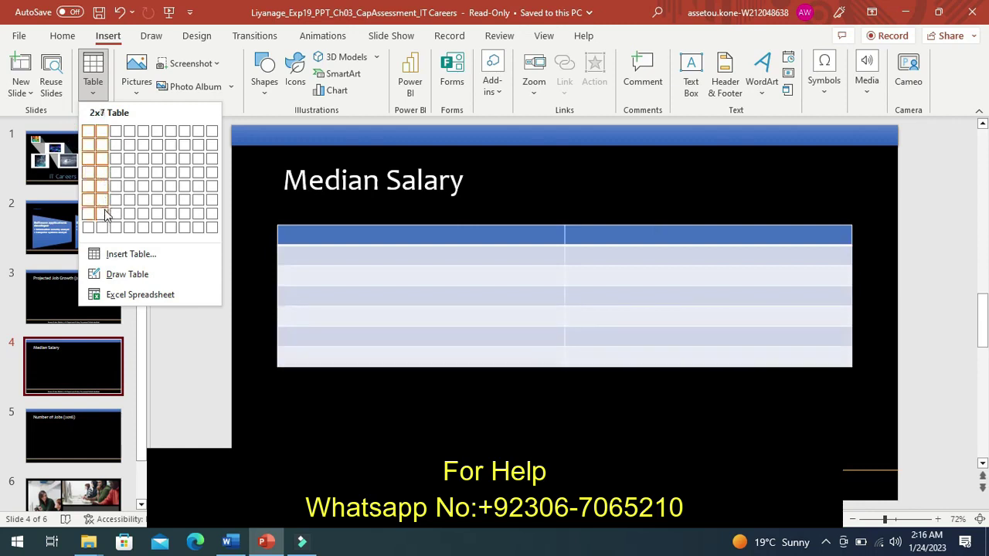
{"action": "left_click", "coordinate": [105, 217]}
- Go back to the Word instructions and undo the yellow highlight on step 4
{"action": "left_click", "coordinate": [294, 236]}
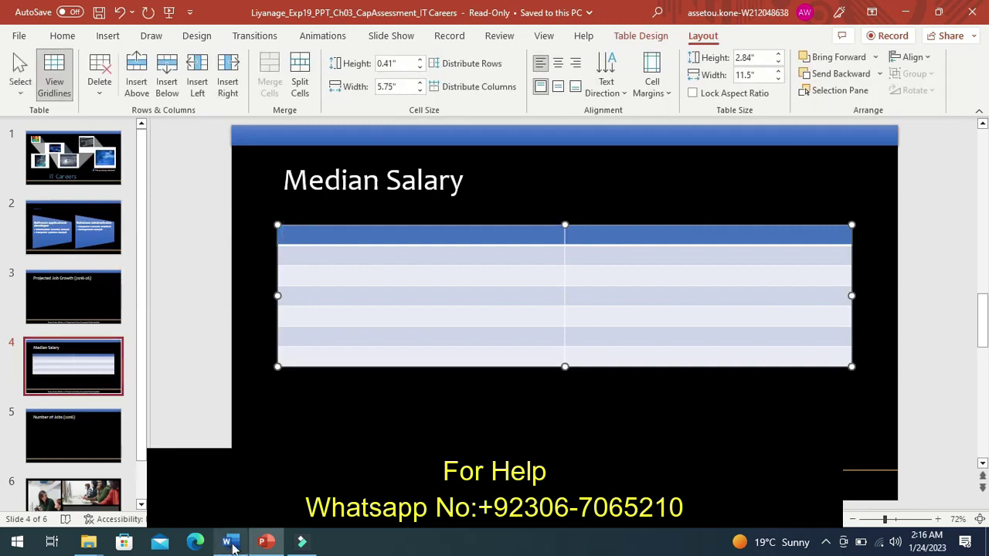
{"action": "left_click", "coordinate": [229, 543]}
{"action": "key", "text": "ctrl+z"}
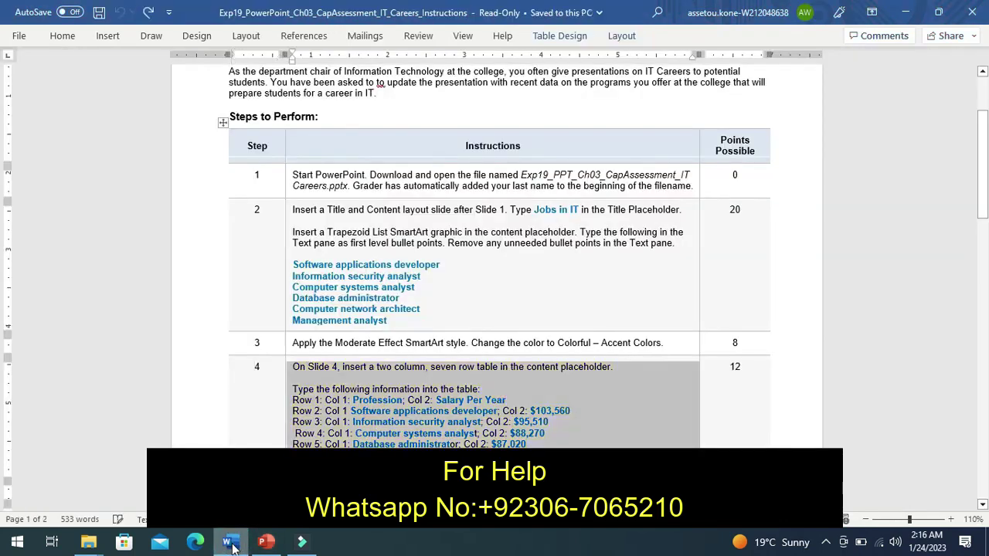
- Copy 'Profession' from Word into the first header cell, removing the stray colon and space
{"action": "left_click", "coordinate": [981, 505]}
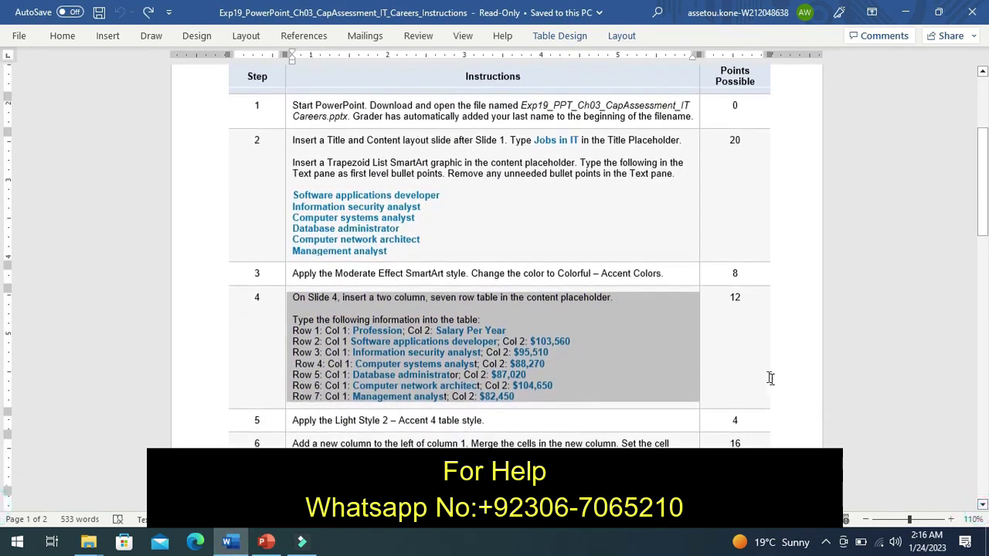
{"action": "left_click", "coordinate": [659, 369]}
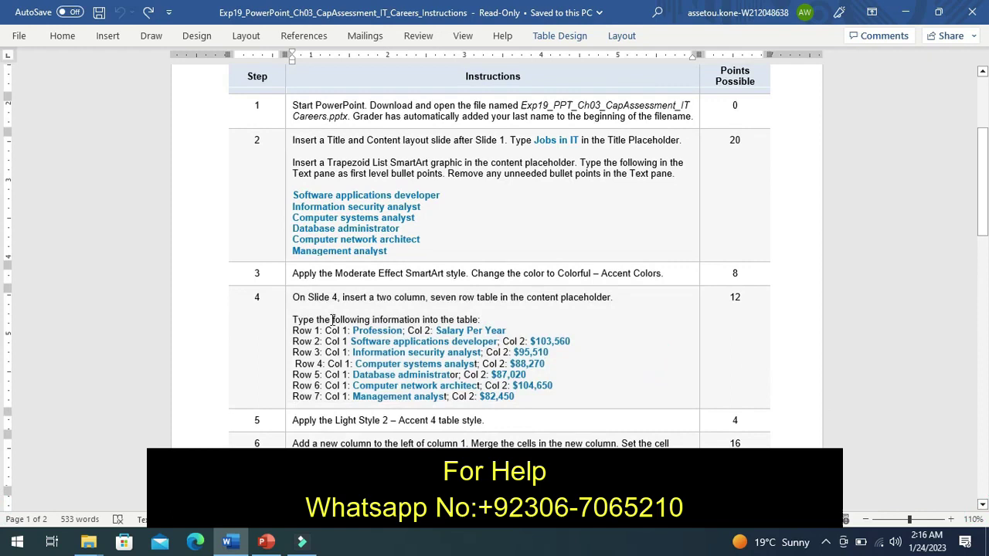
{"action": "double_click", "coordinate": [375, 330]}
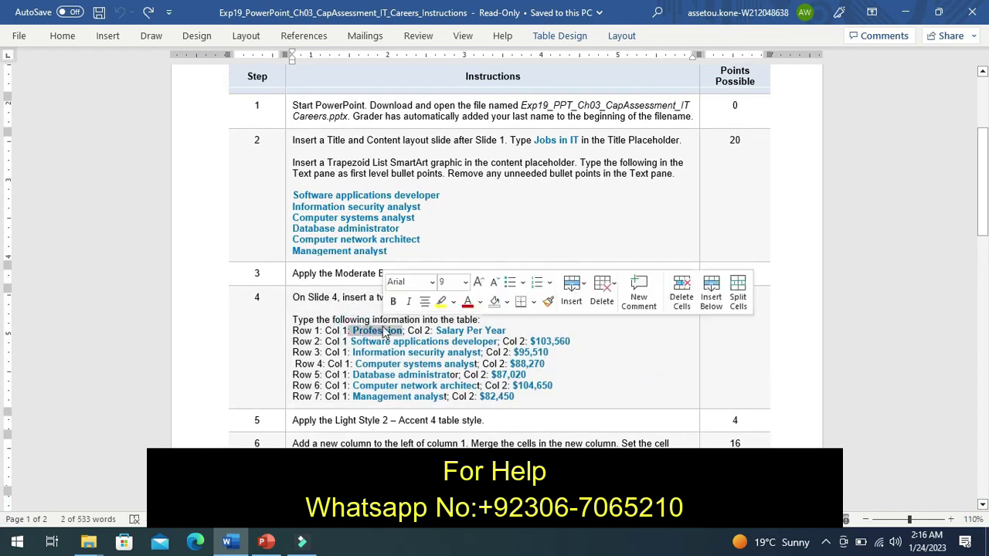
{"action": "key", "text": "ctrl+c"}
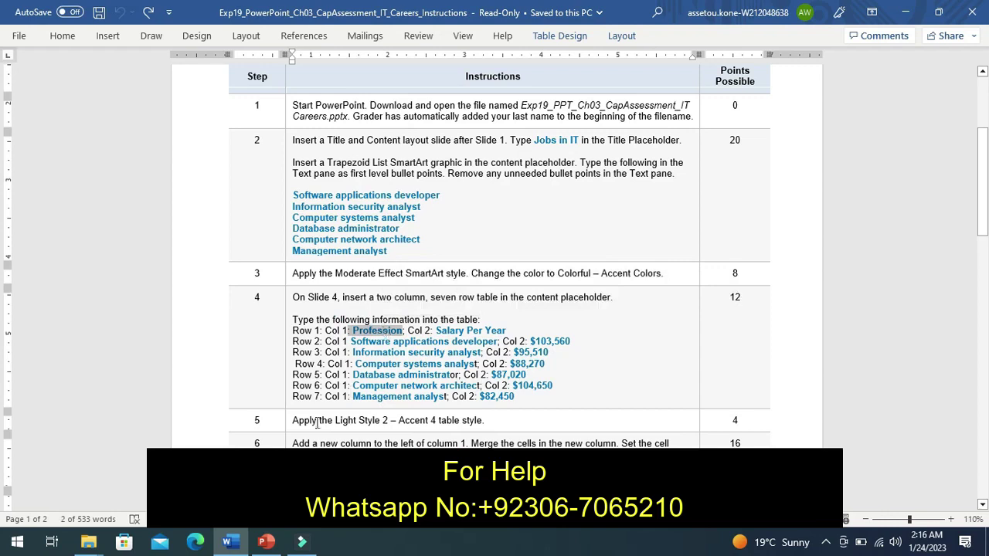
{"action": "left_click", "coordinate": [265, 541]}
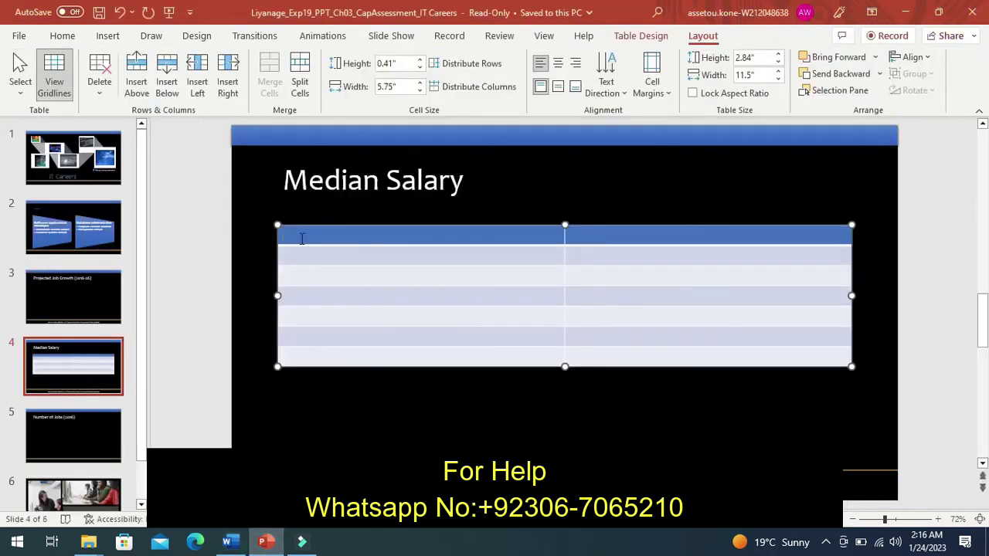
{"action": "key", "text": "ctrl+v"}
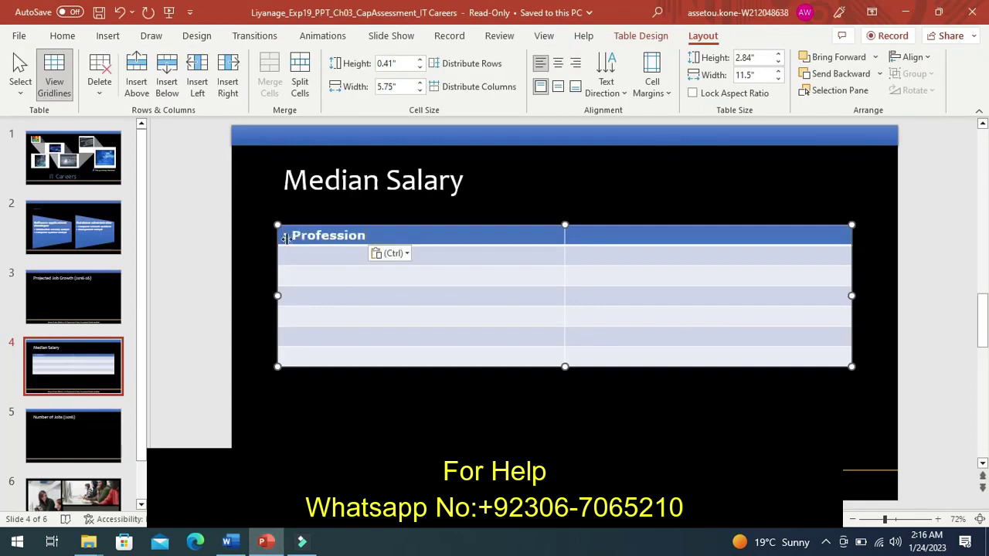
{"action": "left_click", "coordinate": [291, 236]}
{"action": "key", "text": "BackSpace"}
{"action": "key", "text": "BackSpace"}
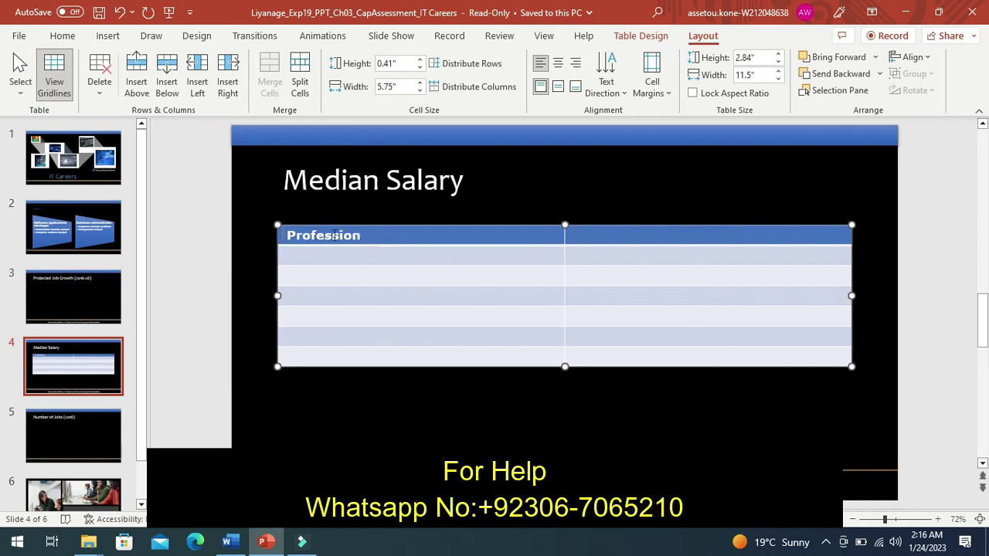
{"action": "key", "text": "BackSpace"}
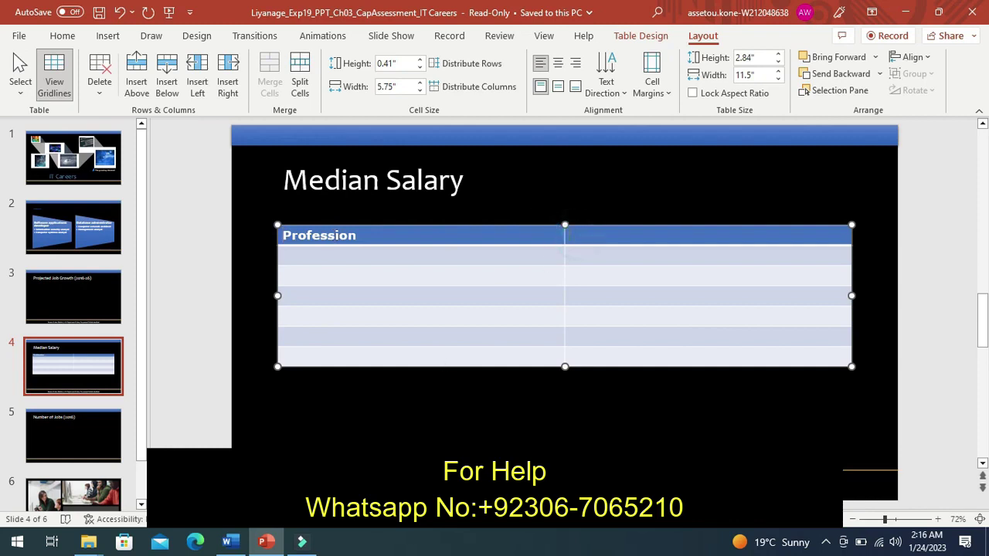
- Paste 'Salary Per Year' from Word into the second header cell
{"action": "left_click", "coordinate": [224, 543]}
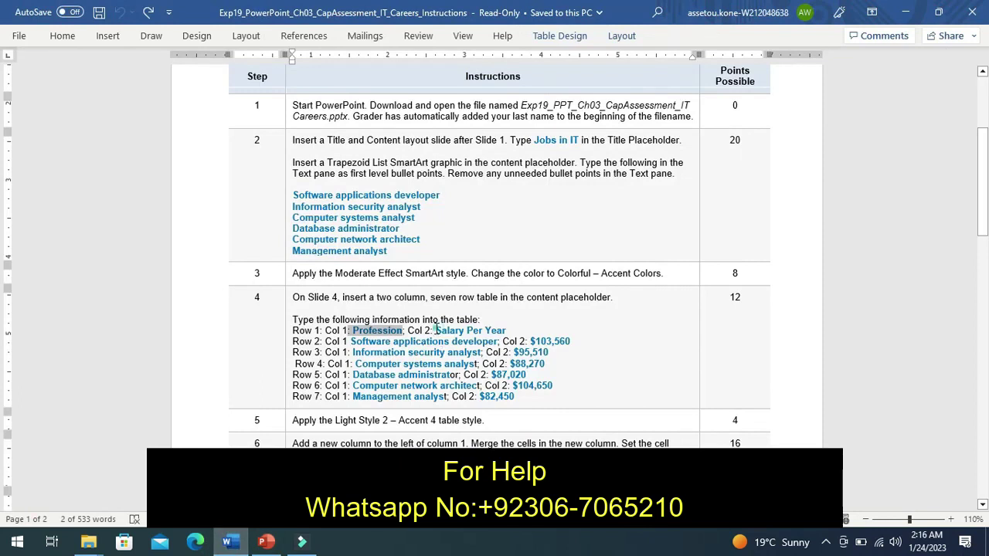
{"action": "left_click_drag", "start_coordinate": [437, 331], "coordinate": [500, 330]}
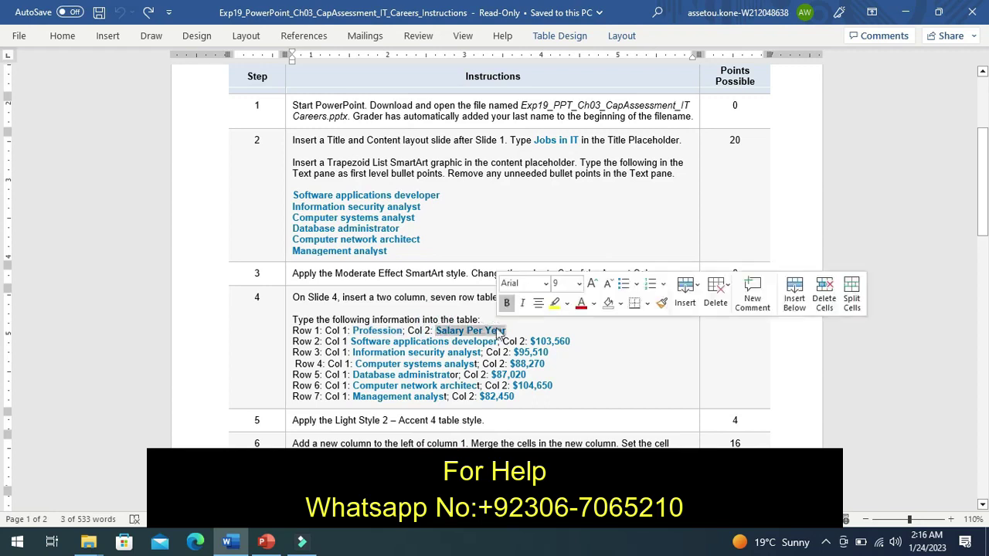
{"action": "left_click", "coordinate": [266, 543]}
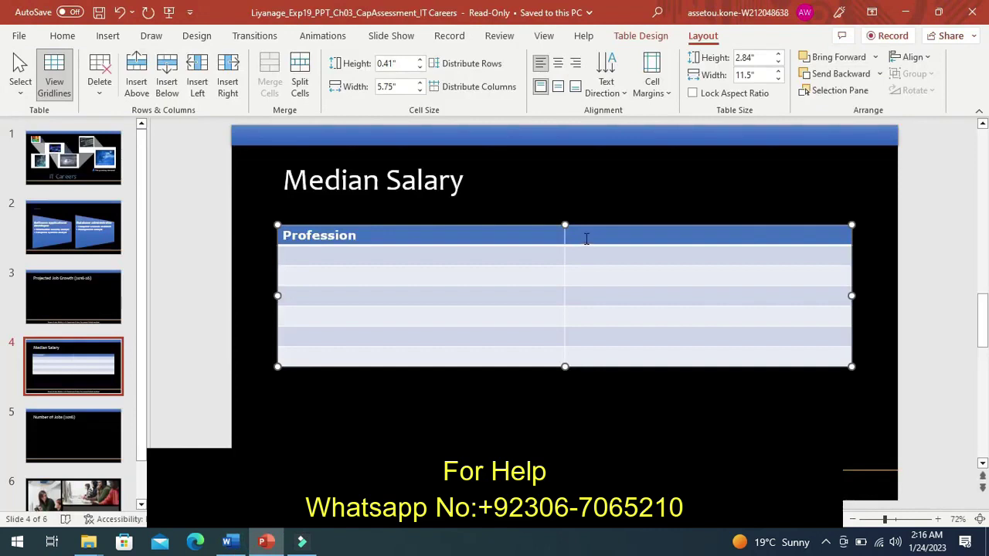
{"action": "left_click", "coordinate": [587, 239]}
{"action": "key", "text": "ctrl+v"}
{"action": "left_click", "coordinate": [492, 259]}
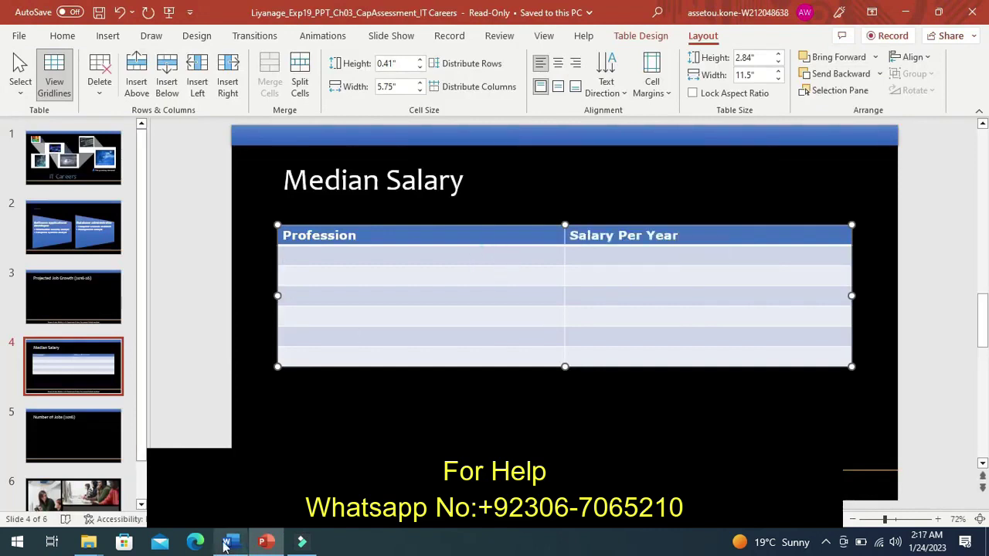
{"action": "left_click", "coordinate": [226, 543]}
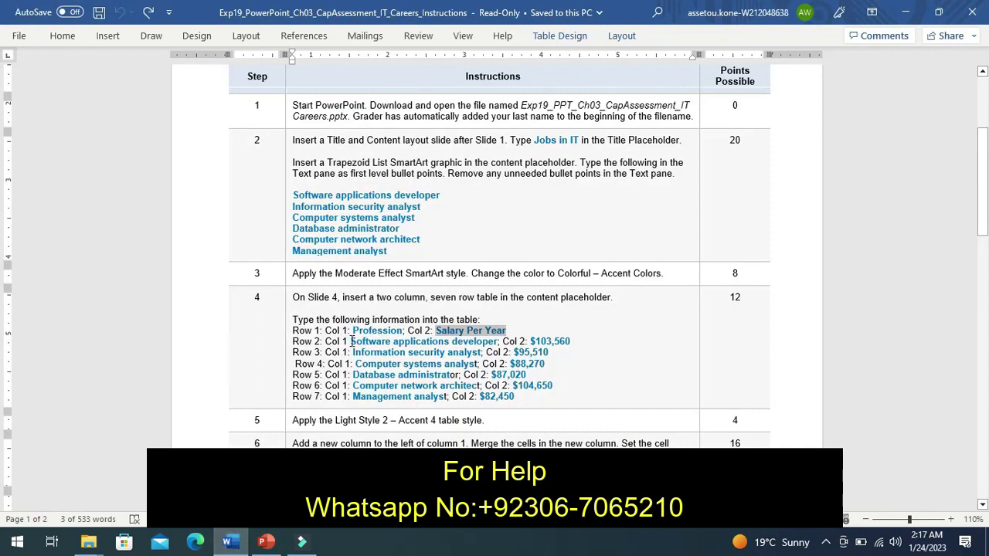
- Paste 'Software applications developer' from Word into row 2's Profession cell
{"action": "scroll", "coordinate": [351, 341], "scroll_direction": "down", "scroll_amount": 15}
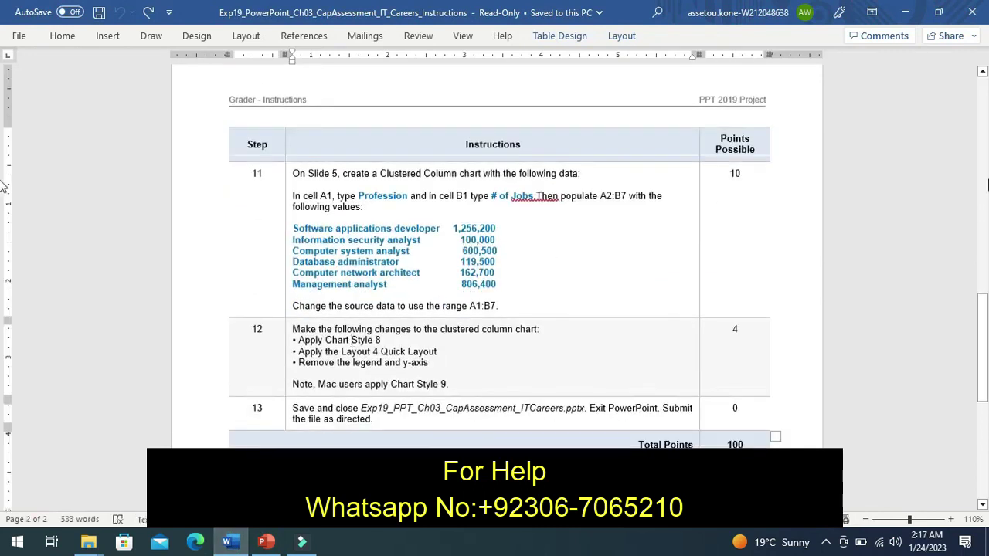
{"action": "left_click", "coordinate": [983, 186]}
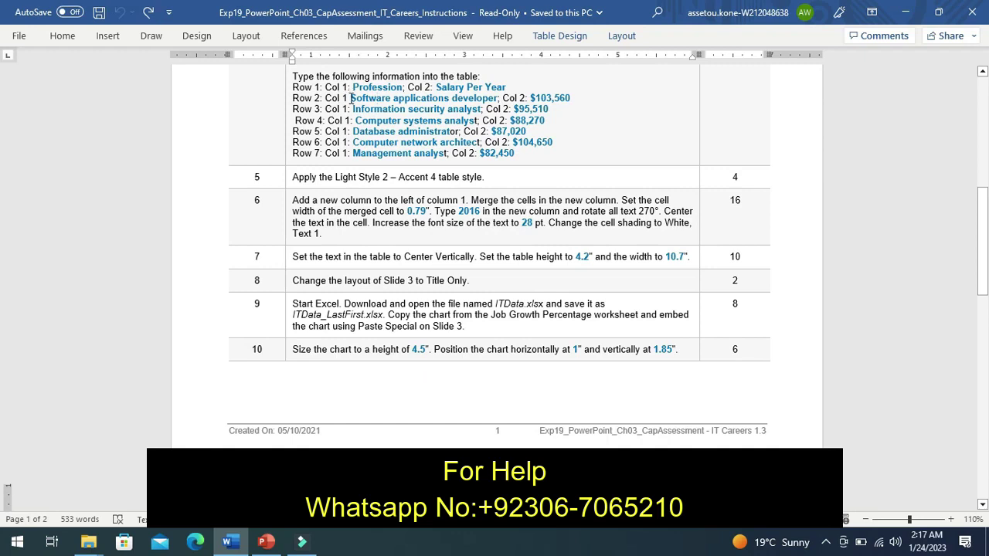
{"action": "left_click_drag", "start_coordinate": [351, 98], "coordinate": [421, 94]}
{"action": "left_click_drag", "start_coordinate": [454, 93], "coordinate": [468, 102]}
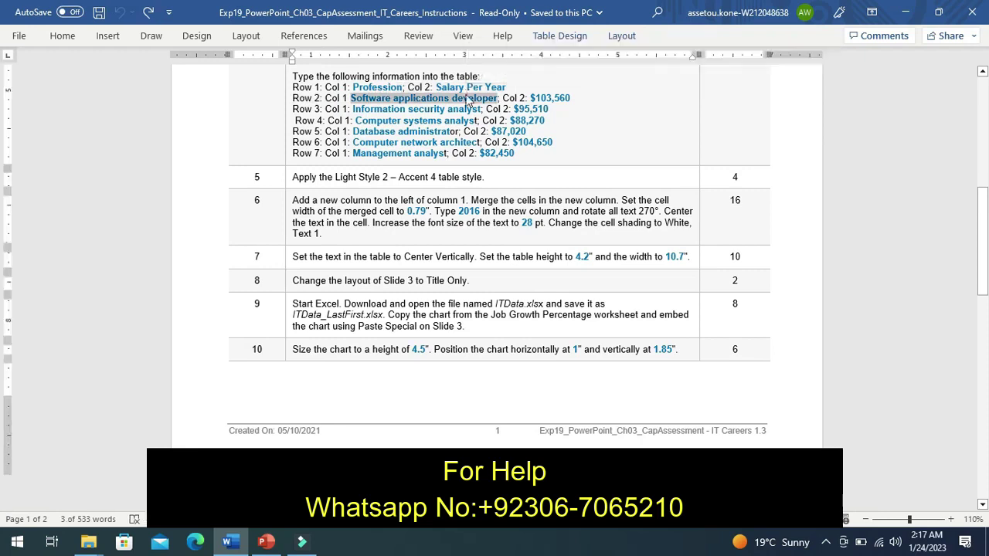
{"action": "left_click", "coordinate": [268, 546]}
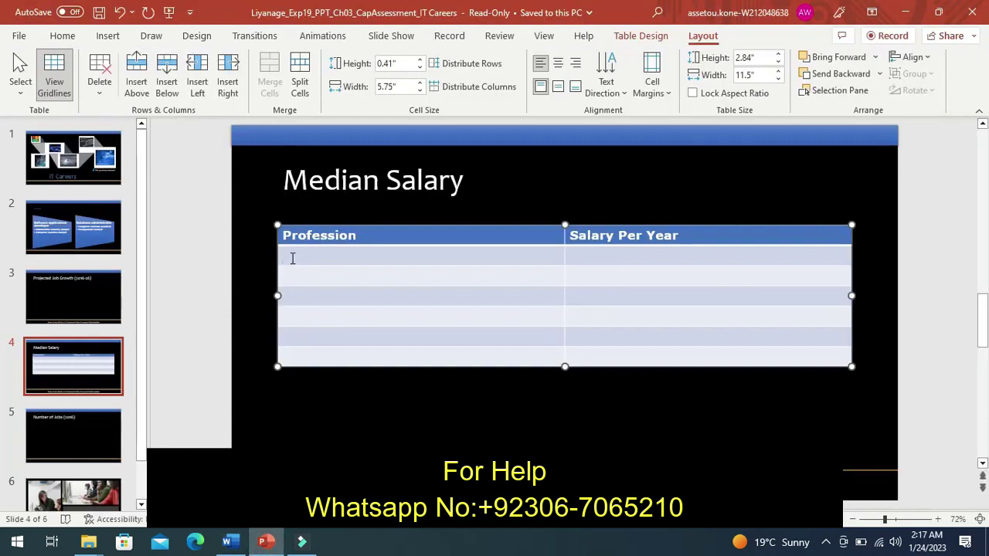
{"action": "key", "text": "ctrl+v"}
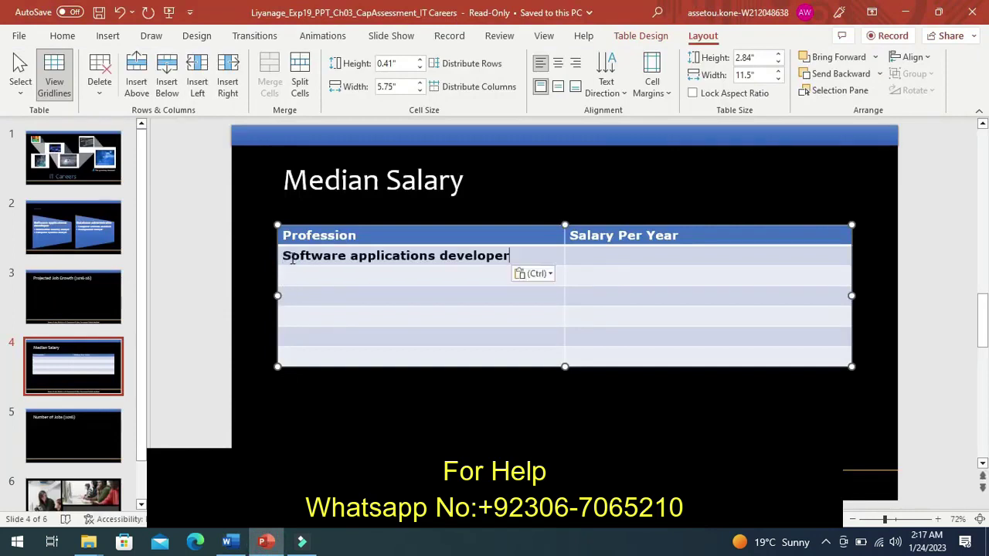
{"action": "left_click", "coordinate": [596, 257]}
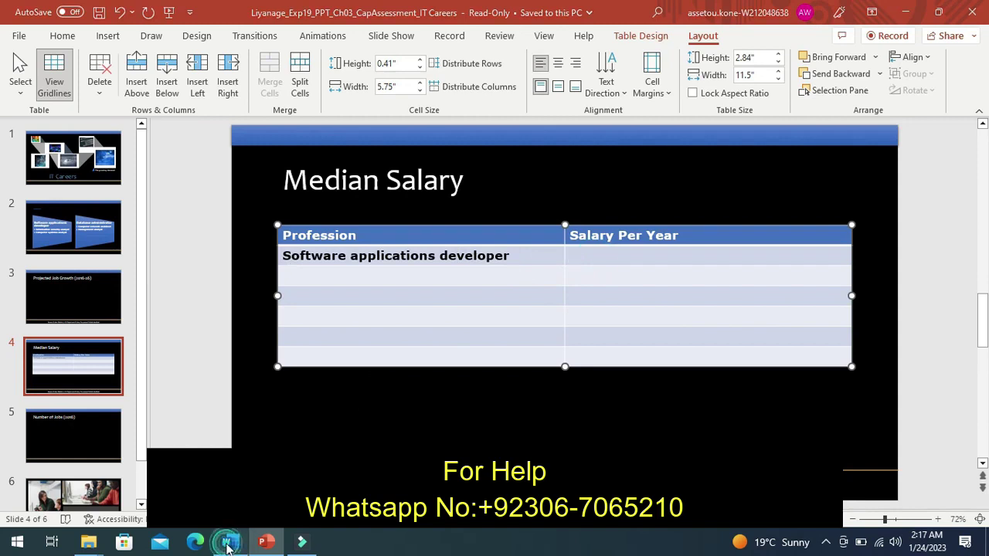
- Paste $103,560 from Word as that row's Salary Per Year
{"action": "left_click", "coordinate": [227, 542]}
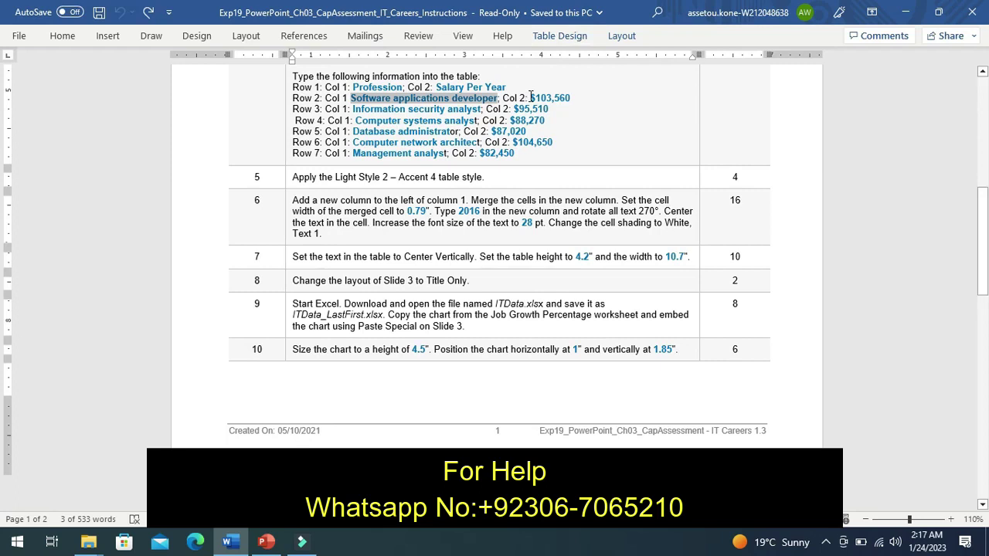
{"action": "left_click_drag", "start_coordinate": [530, 98], "coordinate": [562, 98]}
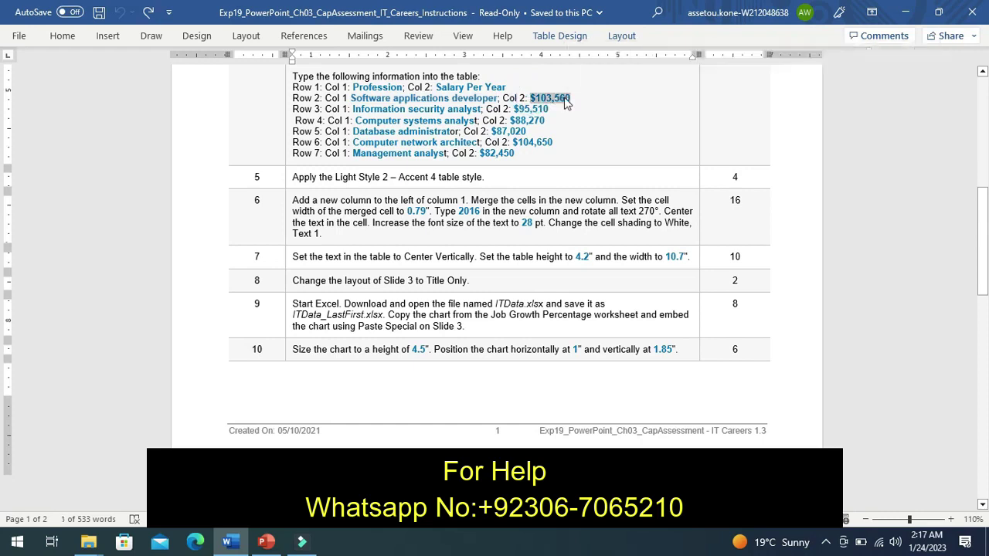
{"action": "left_click", "coordinate": [266, 542]}
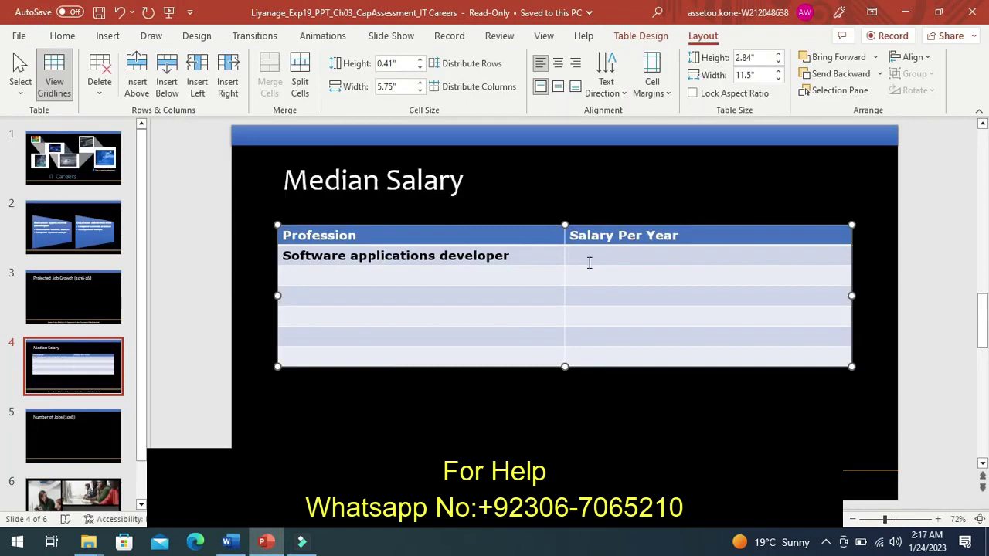
{"action": "key", "text": "ctrl+v"}
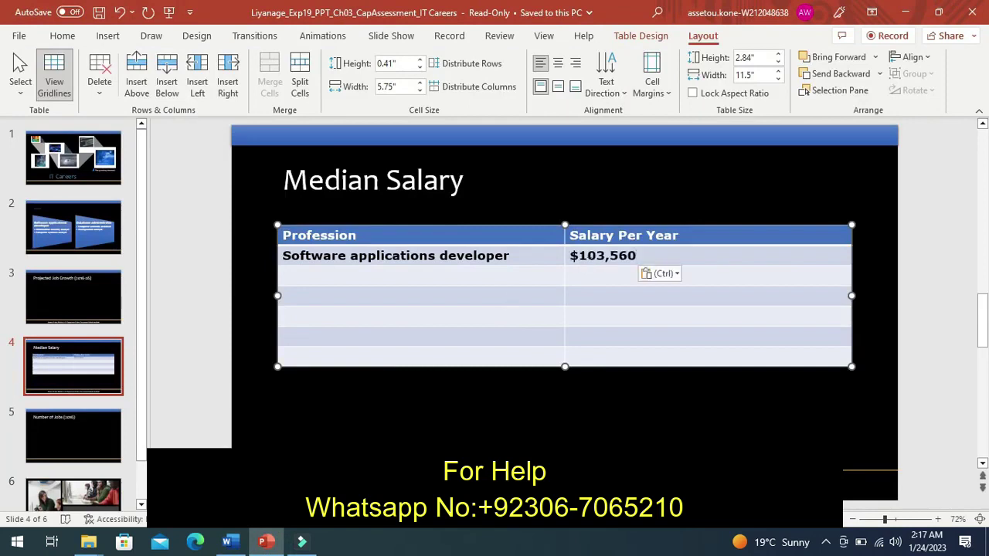
{"action": "left_click", "coordinate": [240, 542]}
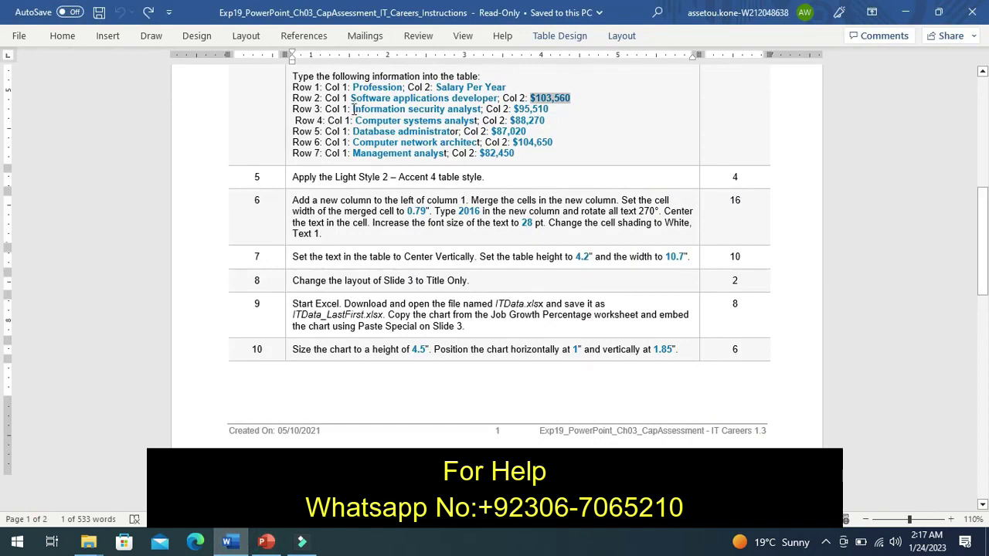
- Add the row Information security analyst, $95,510 to the table
{"action": "left_click_drag", "start_coordinate": [354, 109], "coordinate": [430, 108]}
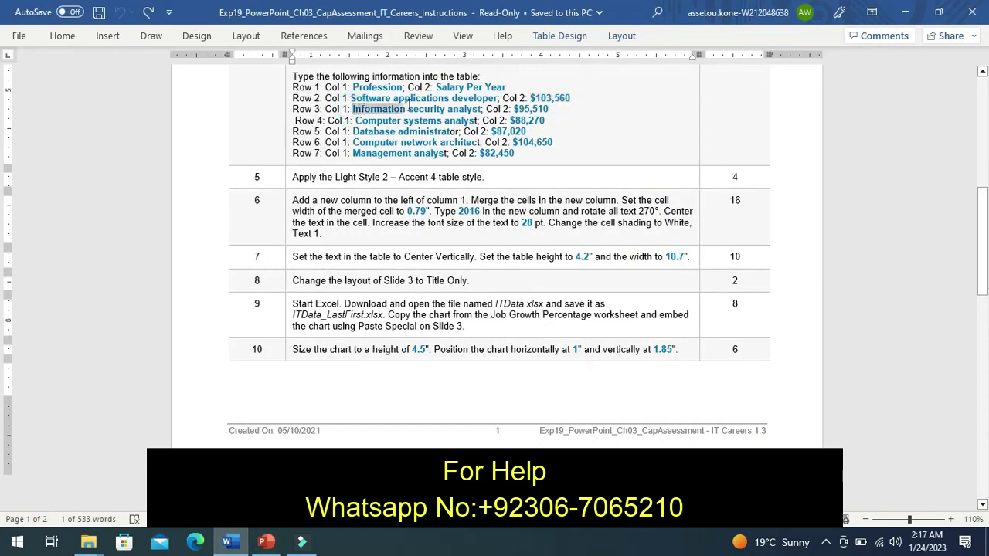
{"action": "left_click_drag", "start_coordinate": [431, 108], "coordinate": [459, 112]}
{"action": "key", "text": "ctrl+c"}
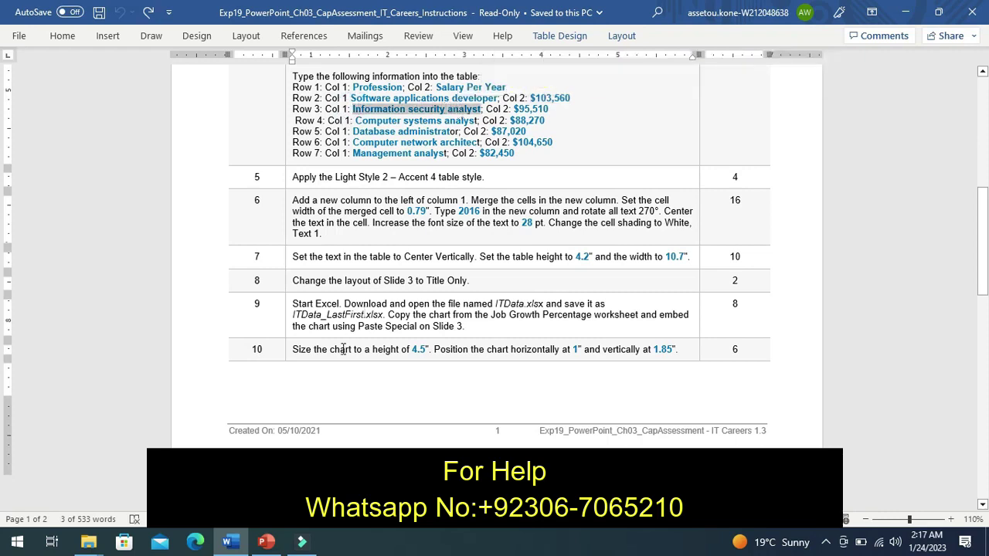
{"action": "left_click", "coordinate": [278, 545]}
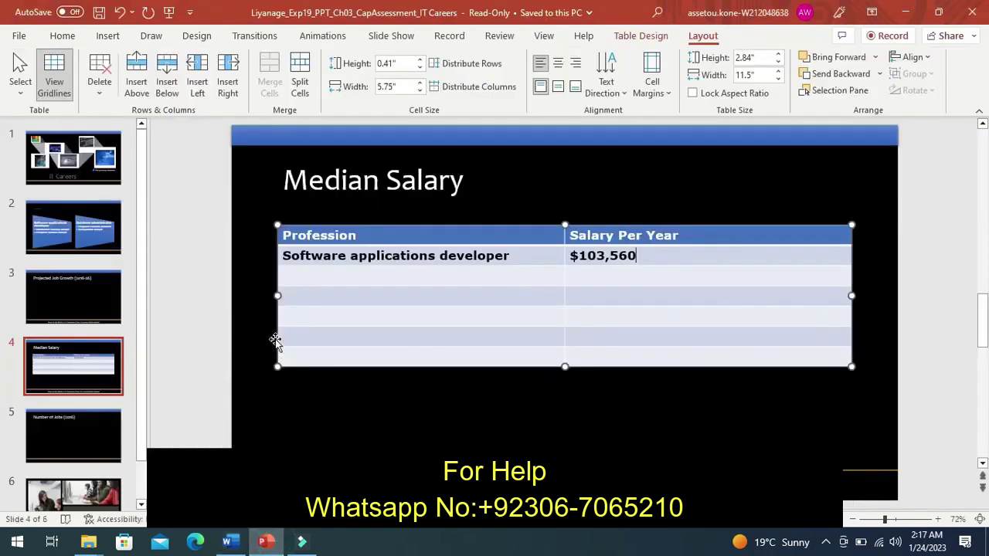
{"action": "left_click", "coordinate": [293, 278]}
{"action": "key", "text": "ctrl+v"}
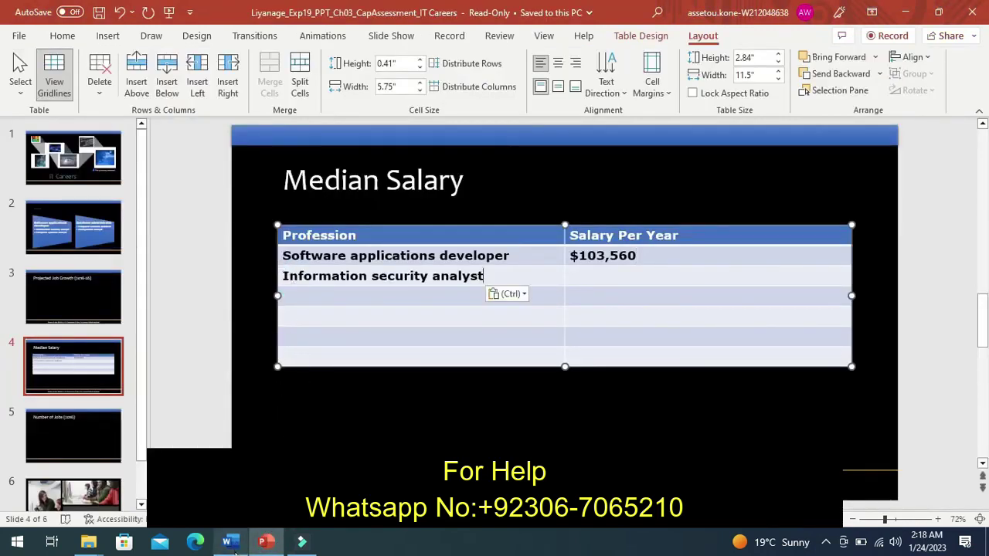
{"action": "left_click", "coordinate": [228, 545]}
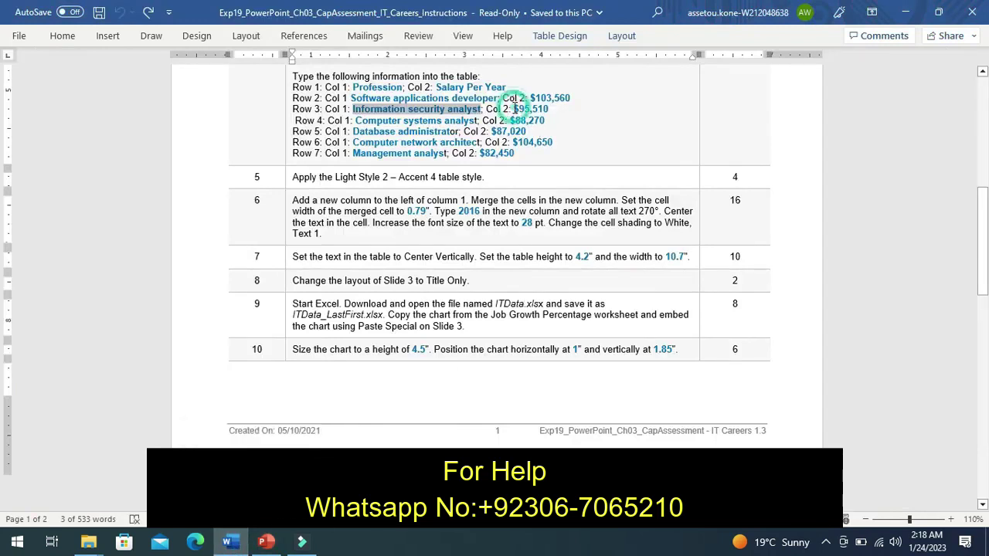
{"action": "left_click_drag", "start_coordinate": [514, 109], "coordinate": [541, 114]}
{"action": "key", "text": "ctrl+c"}
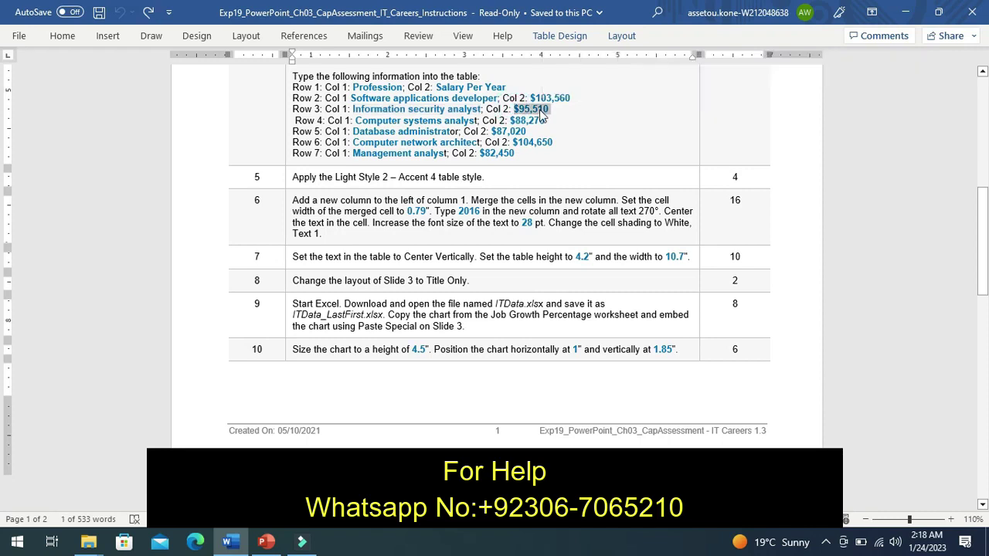
{"action": "left_click", "coordinate": [267, 543]}
{"action": "left_click", "coordinate": [576, 274]}
{"action": "key", "text": "ctrl+v"}
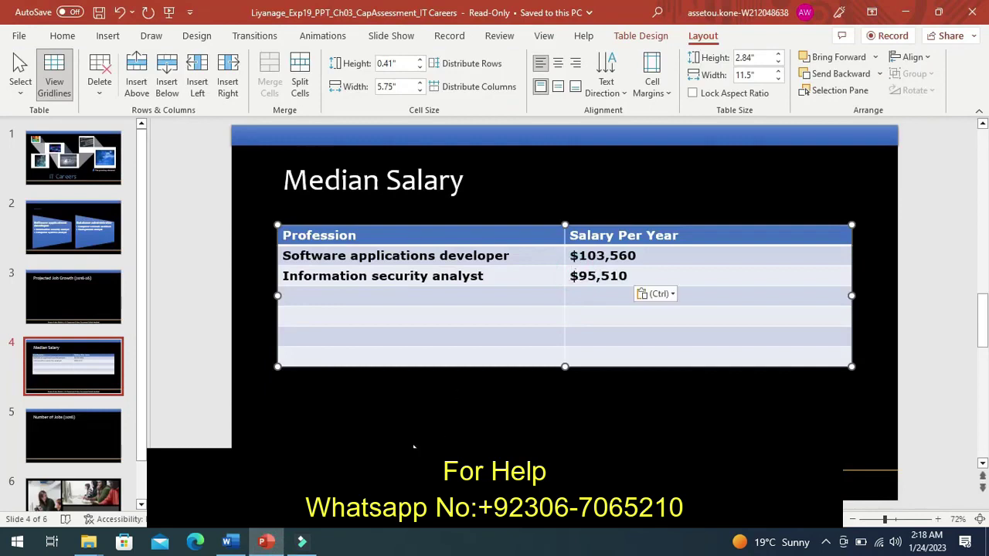
{"action": "left_click", "coordinate": [230, 541]}
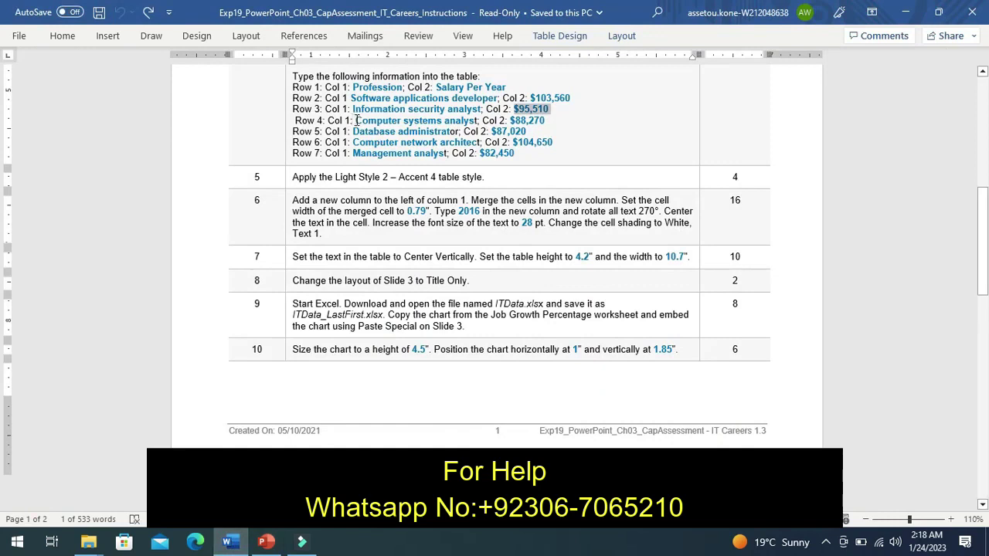
- Add the row Computer systems analyst, $88,270 to the table
{"action": "left_click_drag", "start_coordinate": [355, 121], "coordinate": [458, 125]}
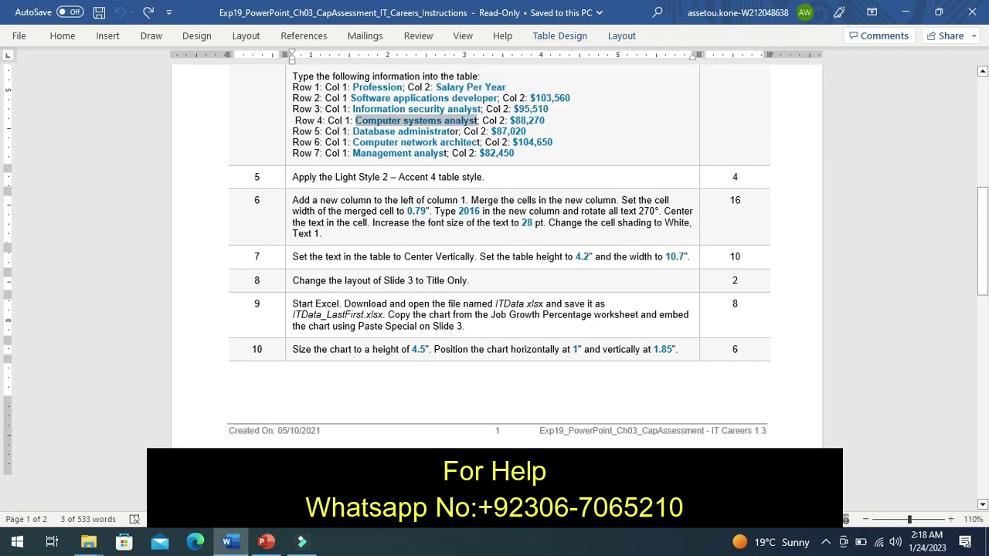
{"action": "left_click", "coordinate": [268, 544]}
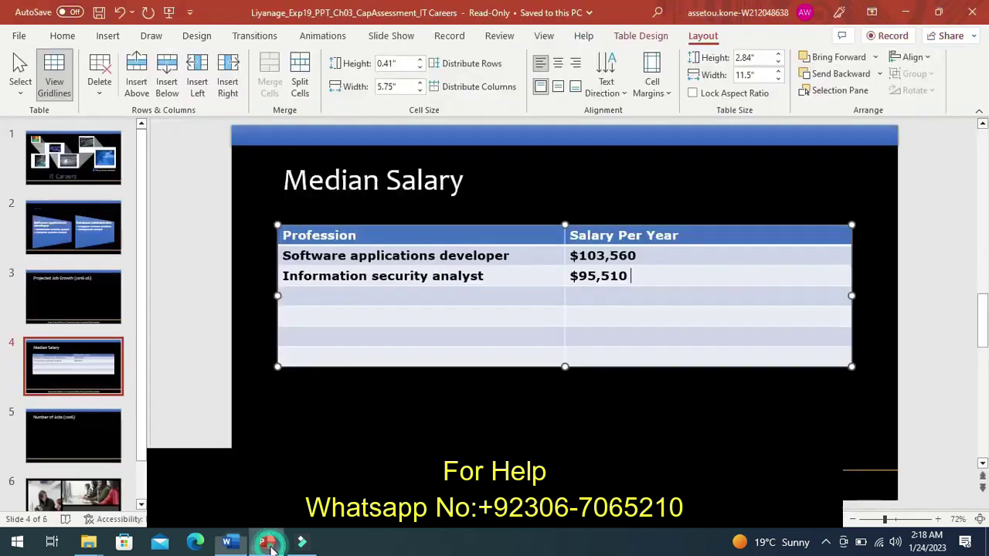
{"action": "left_click", "coordinate": [299, 300]}
{"action": "key", "text": "ctrl+v"}
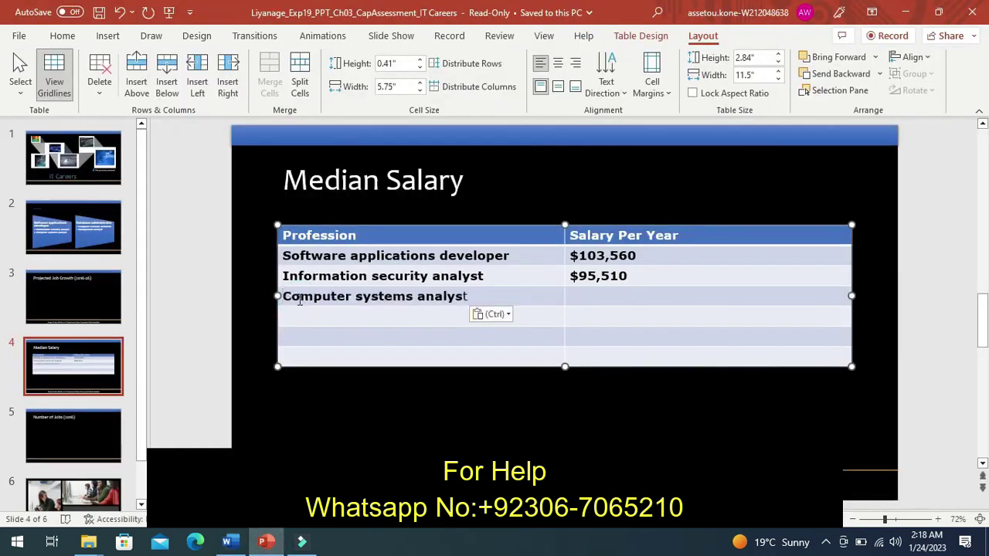
{"action": "left_click", "coordinate": [572, 301]}
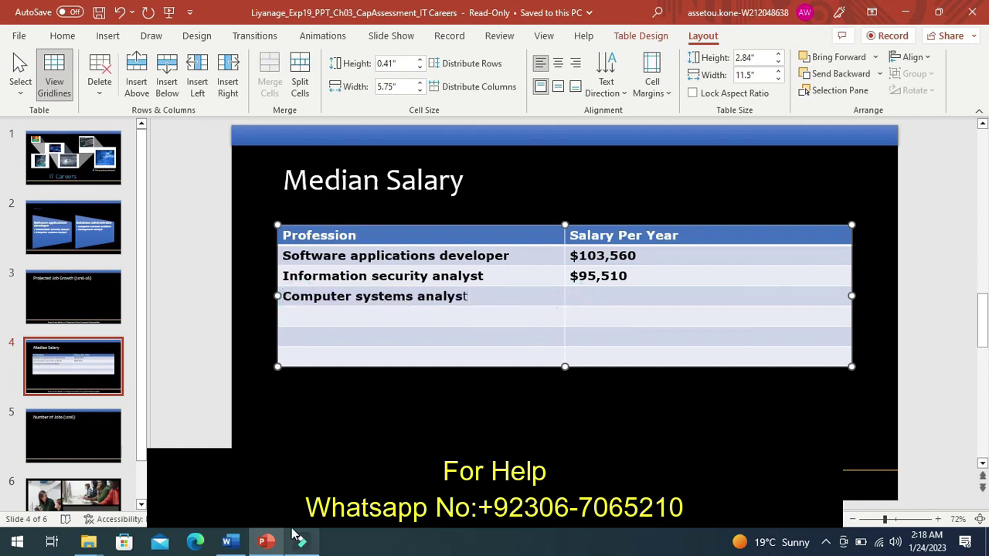
{"action": "left_click", "coordinate": [232, 545]}
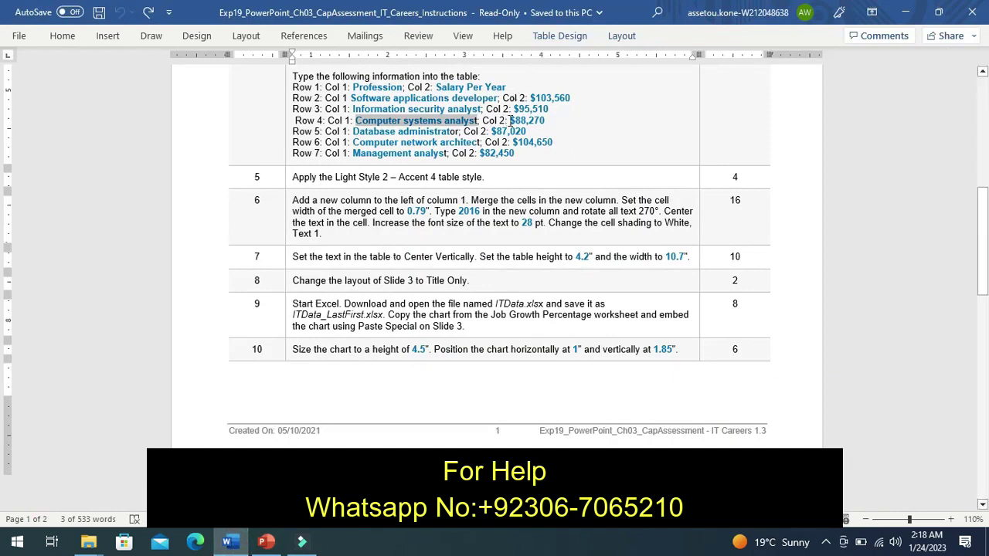
{"action": "left_click_drag", "start_coordinate": [509, 121], "coordinate": [544, 122]}
{"action": "key", "text": "ctrl+c"}
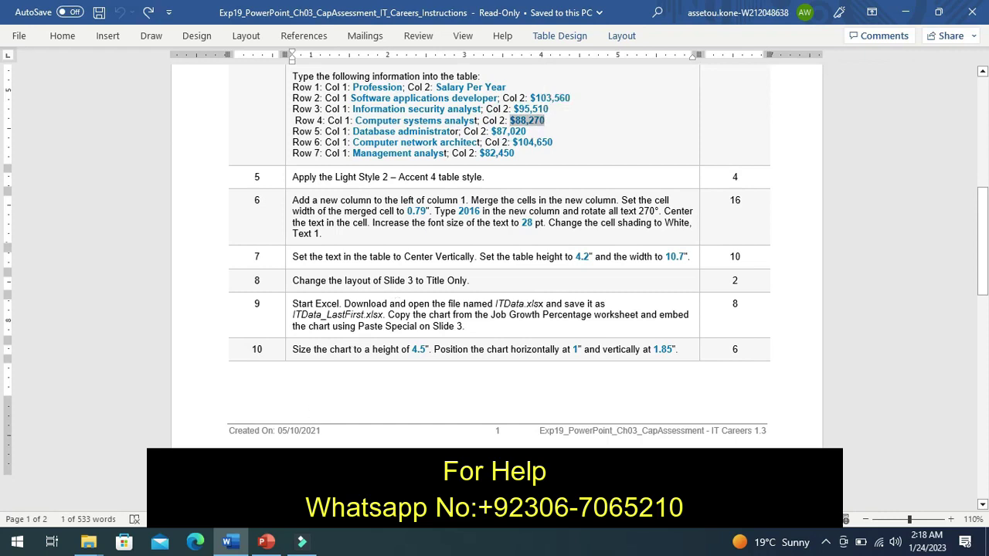
{"action": "left_click", "coordinate": [266, 542]}
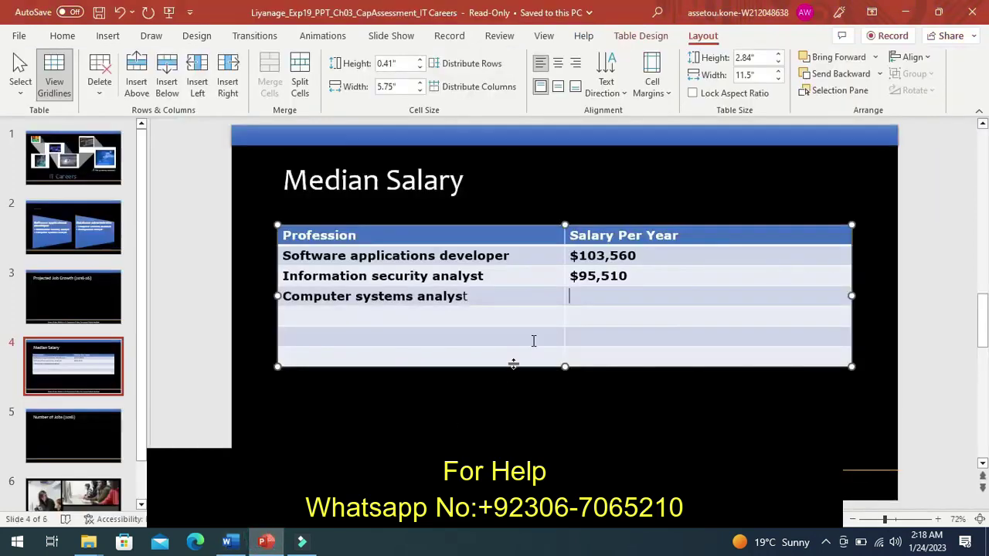
{"action": "key", "text": "ctrl+v"}
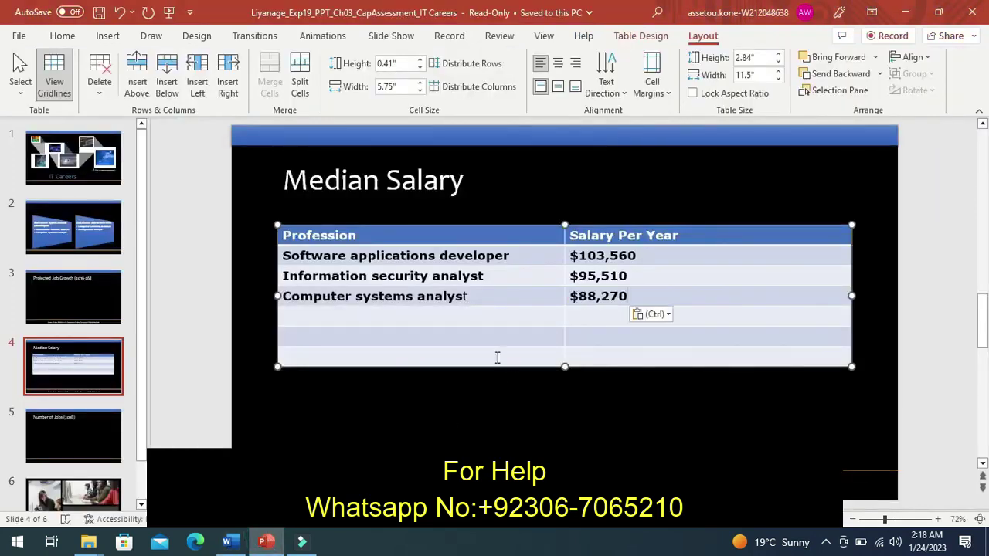
{"action": "left_click", "coordinate": [228, 543]}
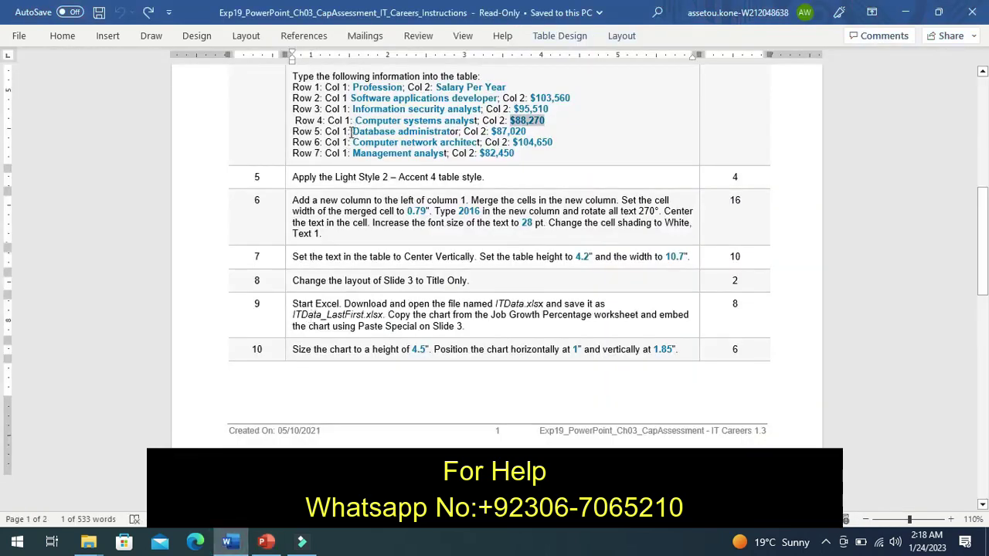
- Add the row Database administrator, $87,020 to the table
{"action": "left_click_drag", "start_coordinate": [353, 131], "coordinate": [427, 135]}
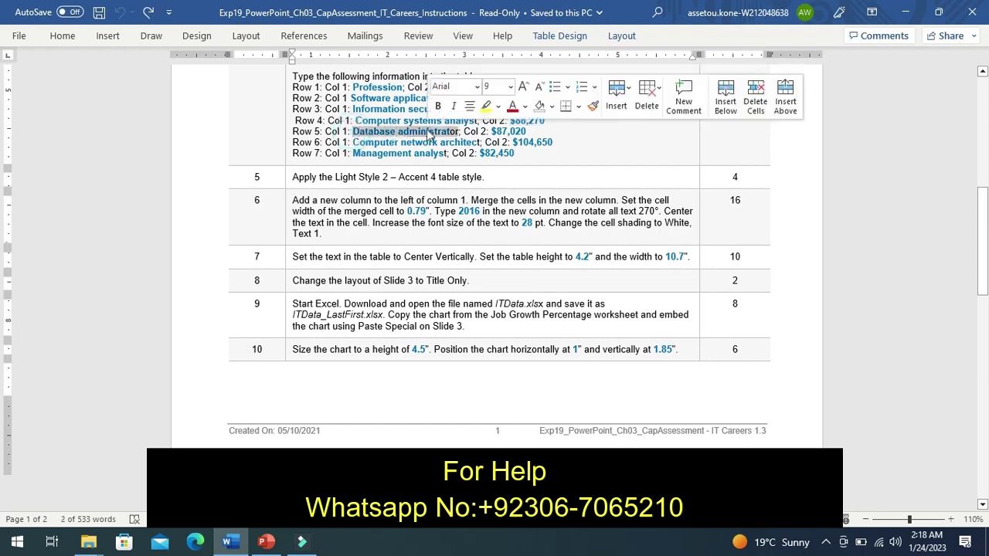
{"action": "left_click", "coordinate": [265, 542]}
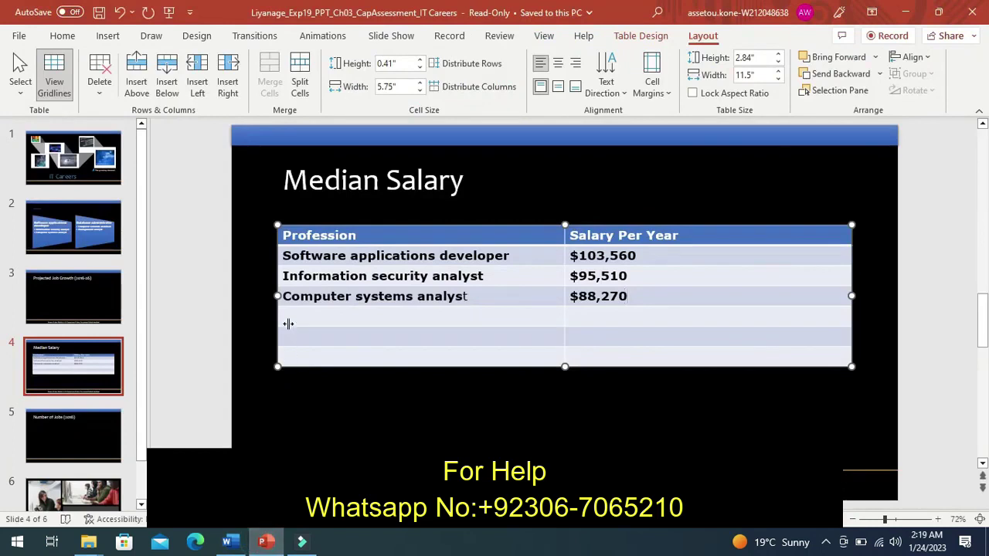
{"action": "left_click", "coordinate": [290, 316]}
{"action": "key", "text": "ctrl+v"}
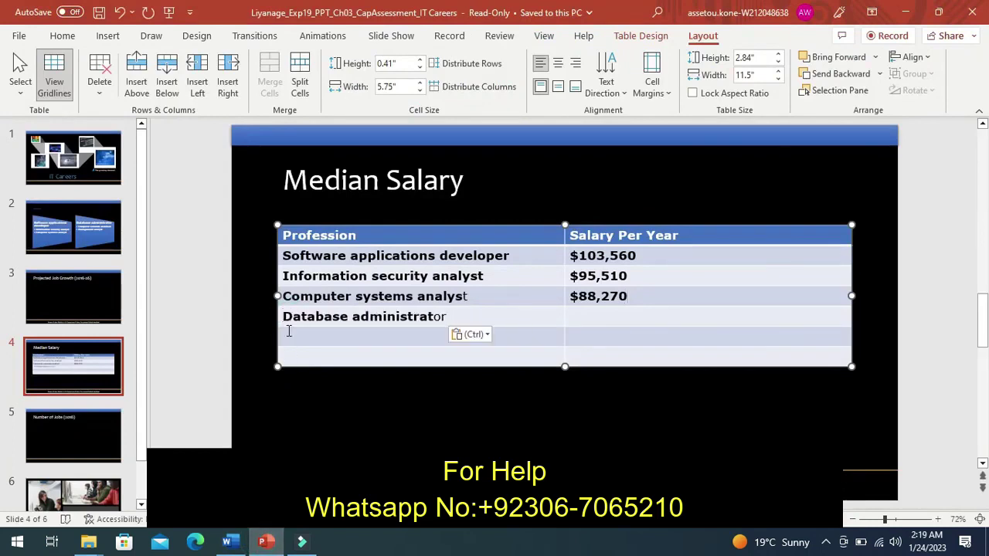
{"action": "left_click", "coordinate": [227, 541]}
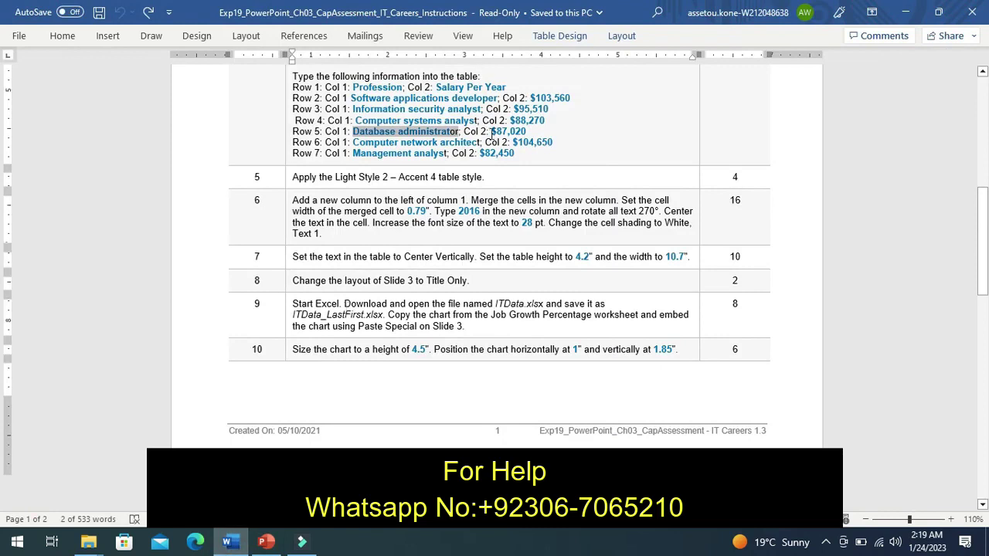
{"action": "left_click_drag", "start_coordinate": [493, 131], "coordinate": [526, 133]}
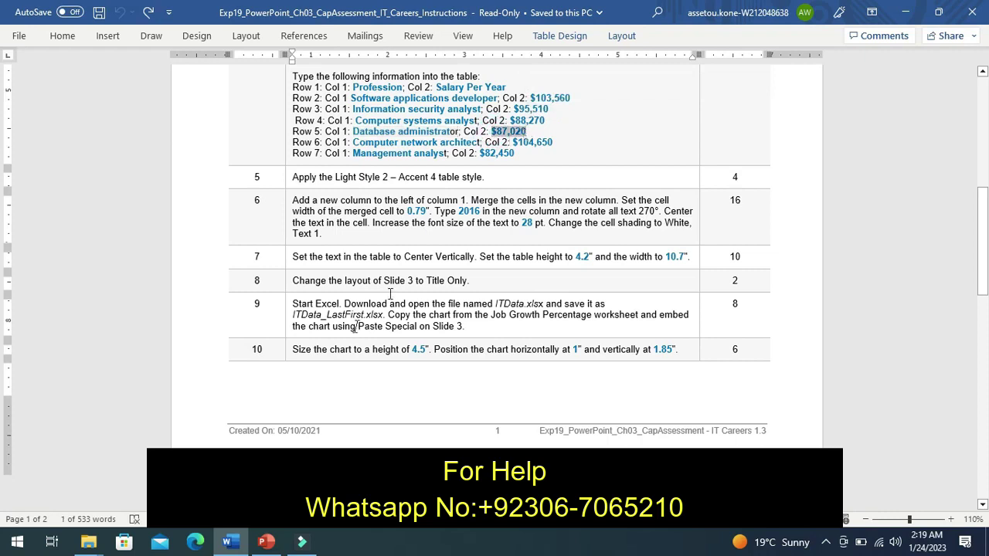
{"action": "left_click", "coordinate": [265, 542]}
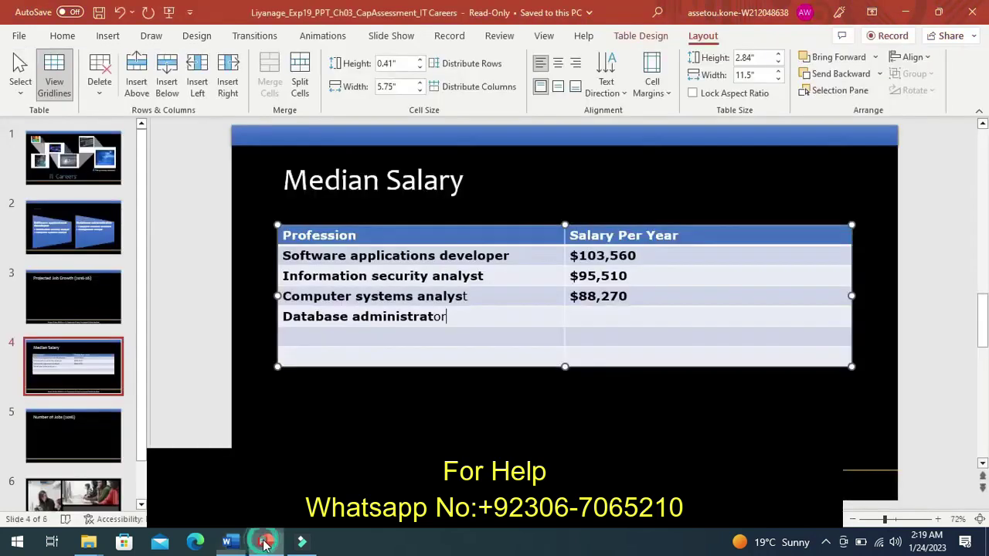
{"action": "left_click", "coordinate": [601, 318]}
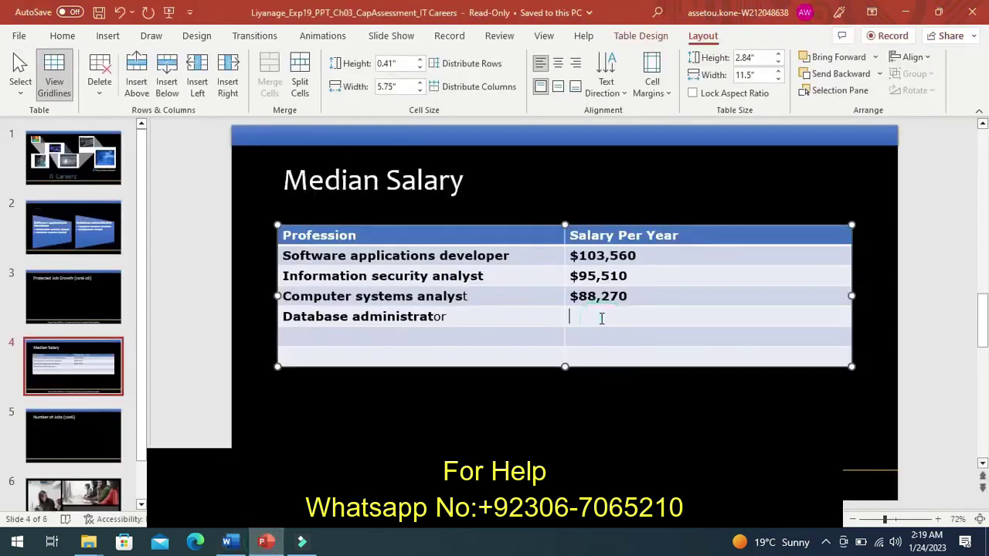
{"action": "key", "text": "ctrl+v"}
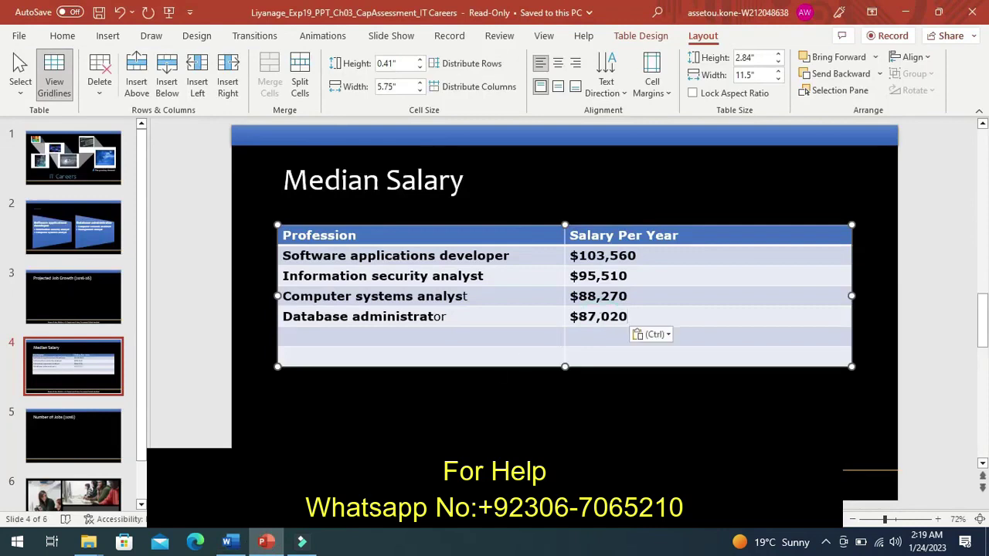
{"action": "left_click", "coordinate": [223, 542]}
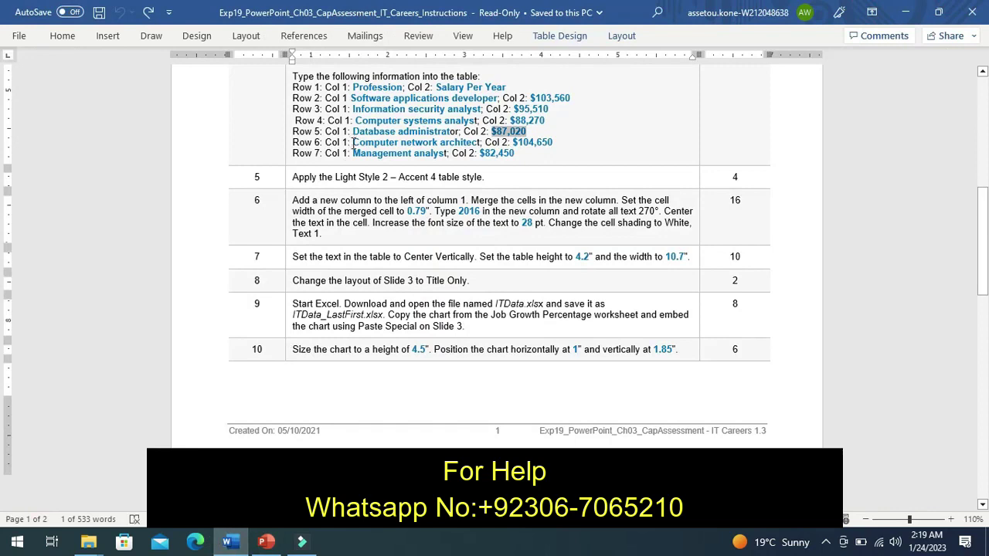
- Fill row 6 with Computer network architect and $104,650
{"action": "left_click_drag", "start_coordinate": [353, 143], "coordinate": [479, 144]}
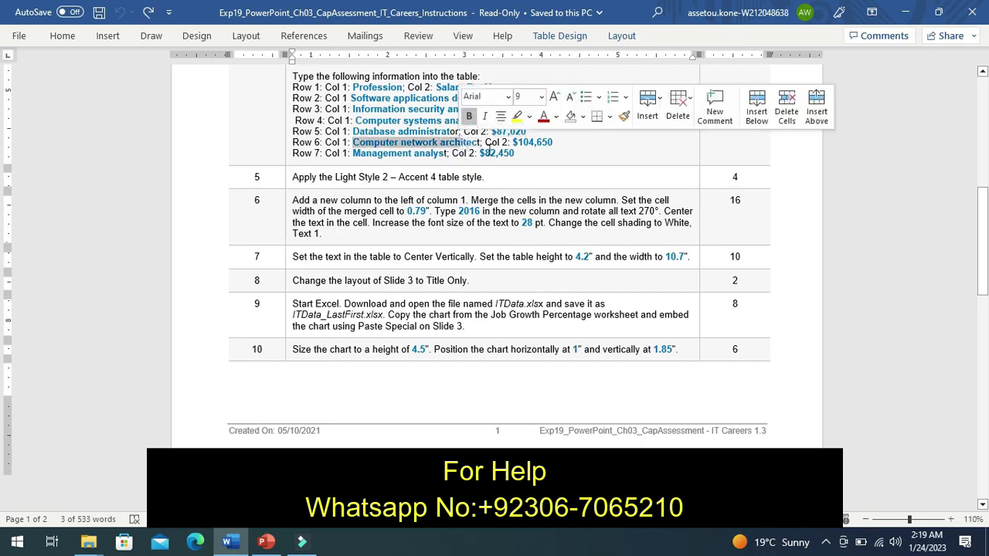
{"action": "left_click", "coordinate": [537, 155]}
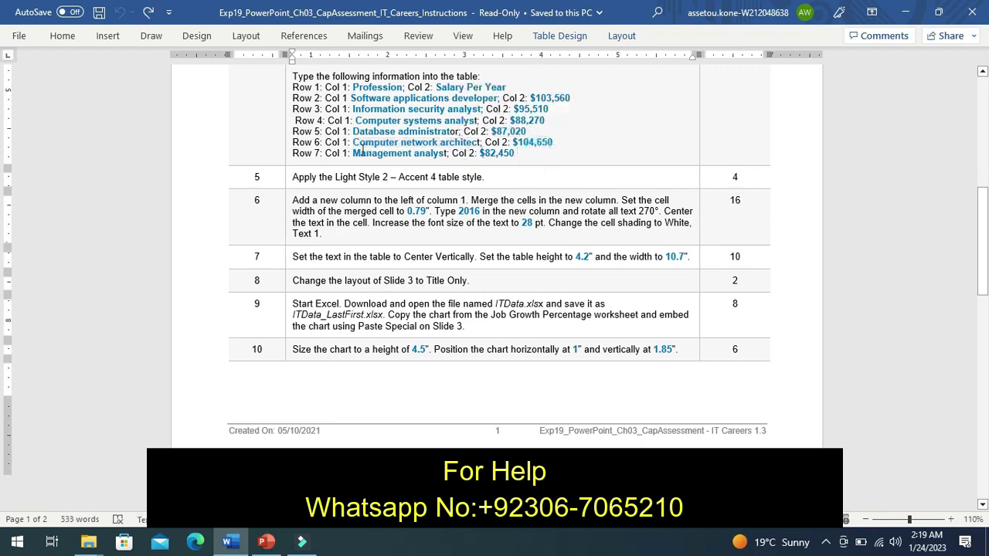
{"action": "left_click_drag", "start_coordinate": [352, 143], "coordinate": [455, 146]}
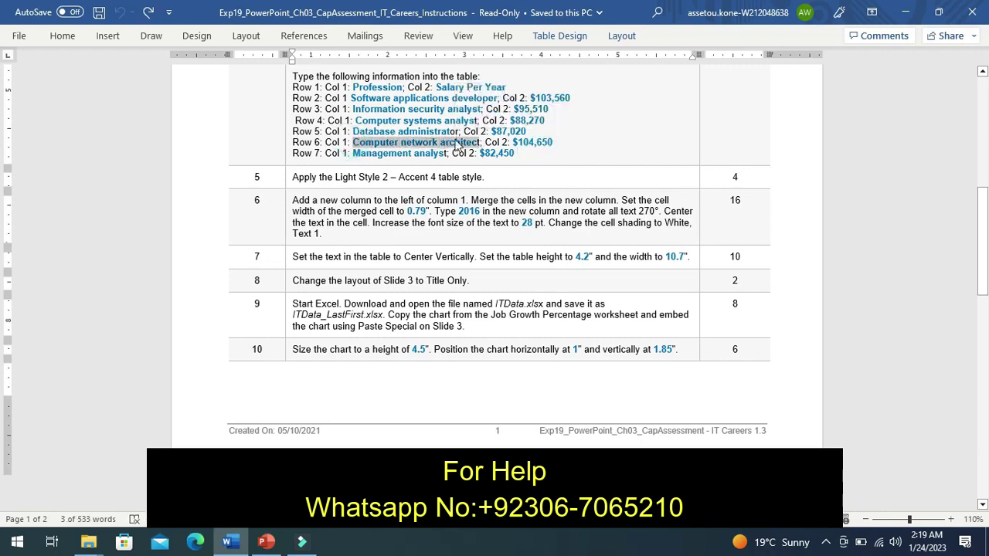
{"action": "left_click", "coordinate": [265, 542]}
{"action": "left_click", "coordinate": [315, 342]}
{"action": "key", "text": "ctrl+v"}
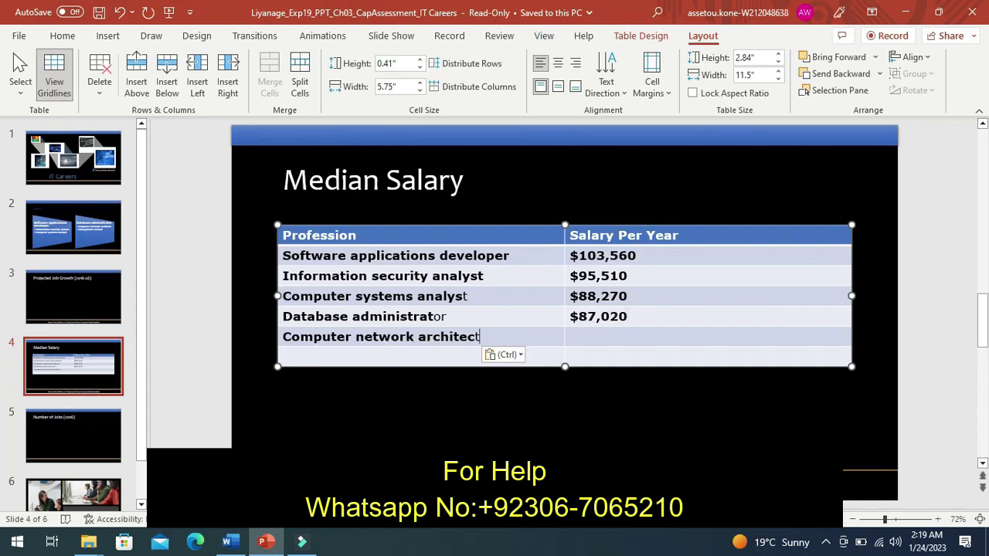
{"action": "left_click", "coordinate": [229, 543]}
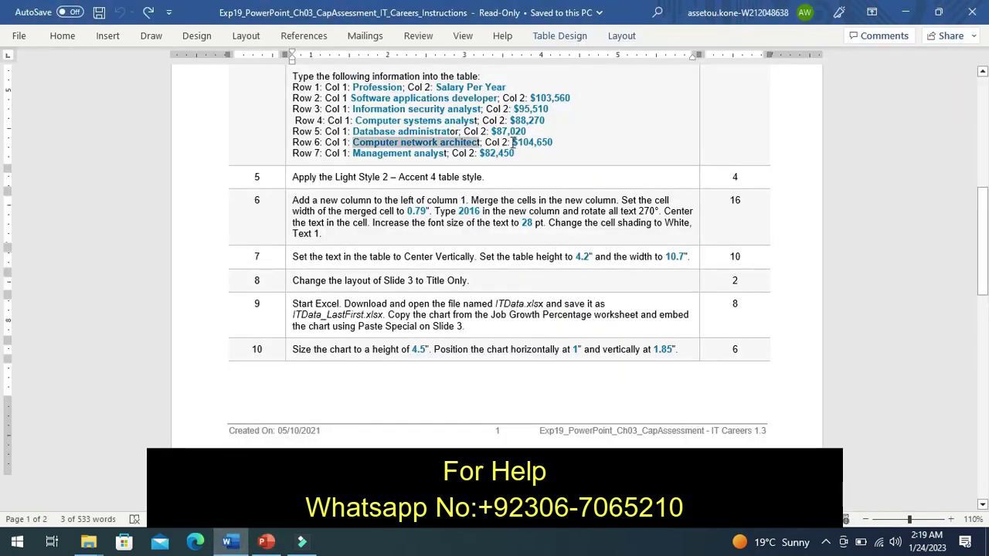
{"action": "left_click_drag", "start_coordinate": [512, 143], "coordinate": [552, 144]}
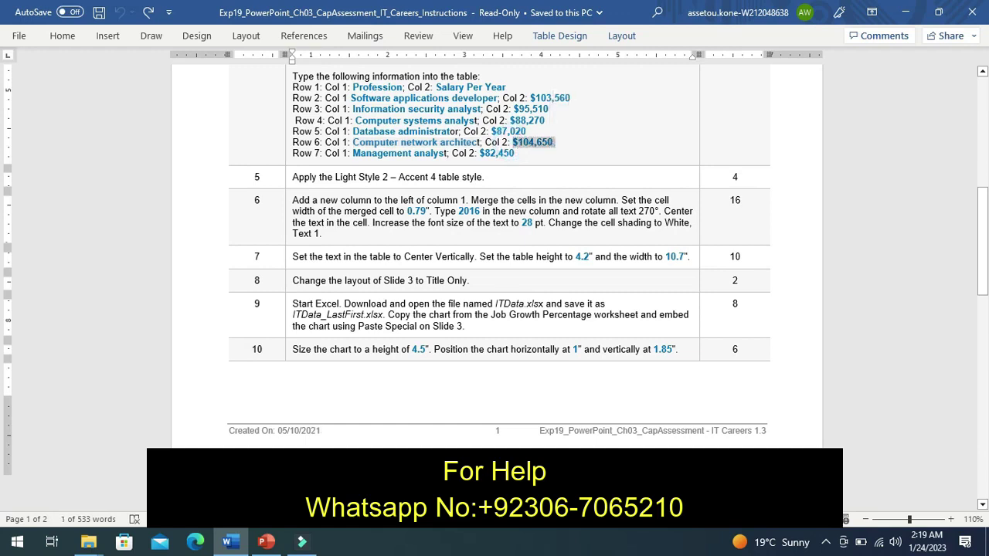
{"action": "left_click", "coordinate": [271, 542]}
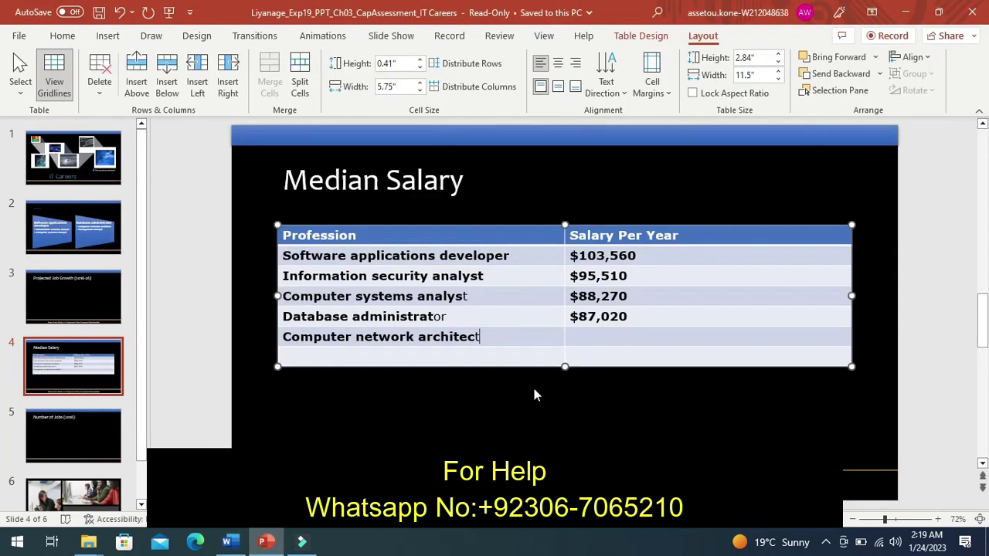
{"action": "left_click", "coordinate": [575, 340]}
{"action": "key", "text": "ctrl+v"}
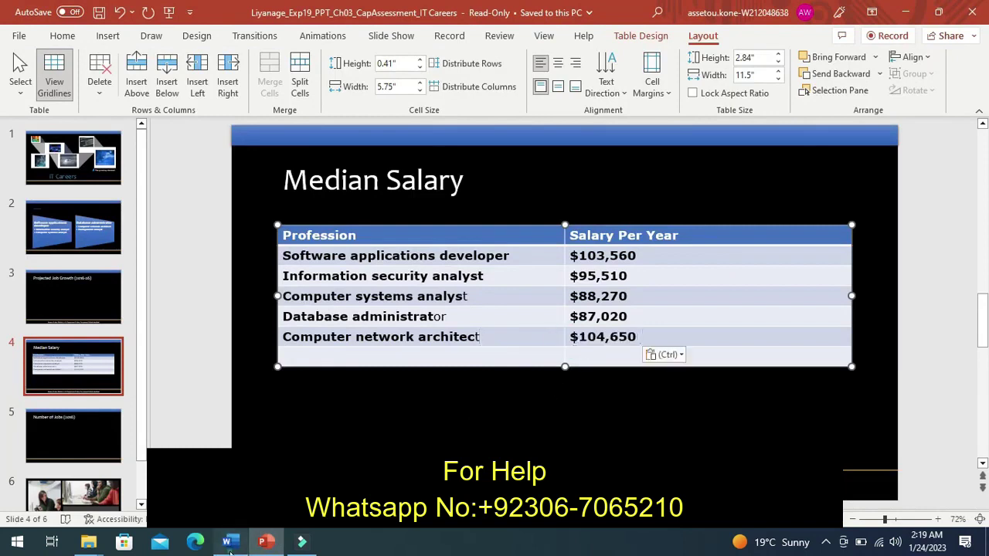
- Fill row 7 with Management analyst and $82,450
{"action": "left_click", "coordinate": [227, 542]}
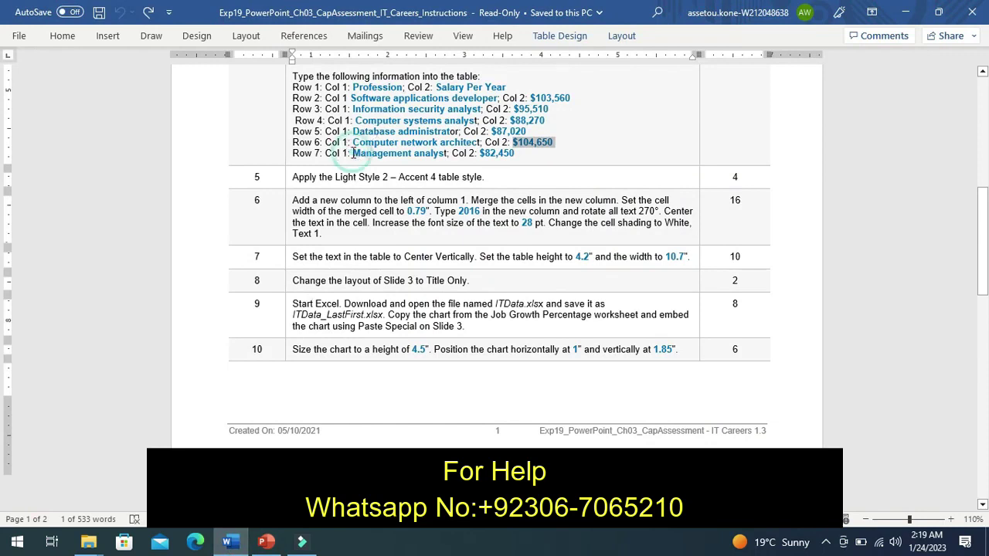
{"action": "left_click_drag", "start_coordinate": [352, 153], "coordinate": [434, 155]}
{"action": "key", "text": "ctrl+c"}
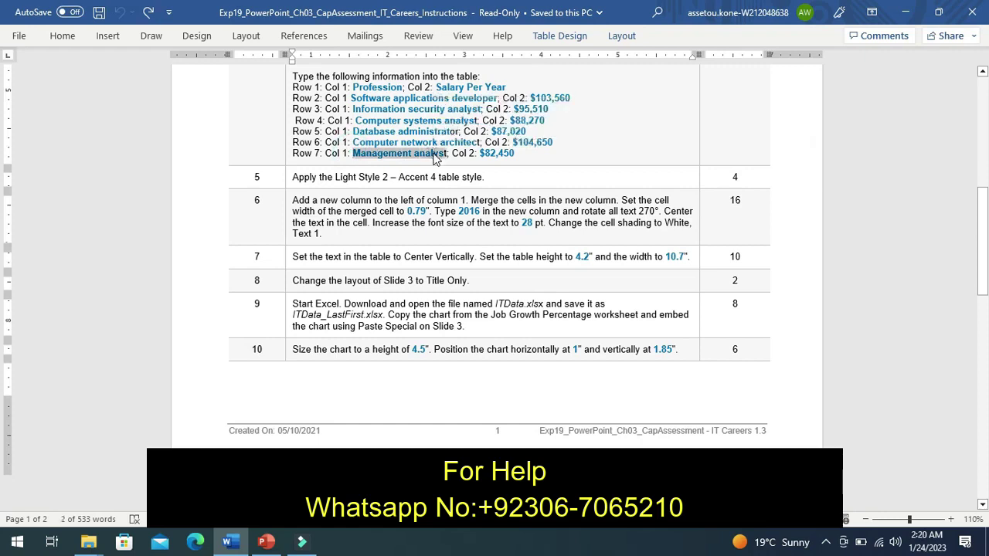
{"action": "left_click", "coordinate": [265, 541]}
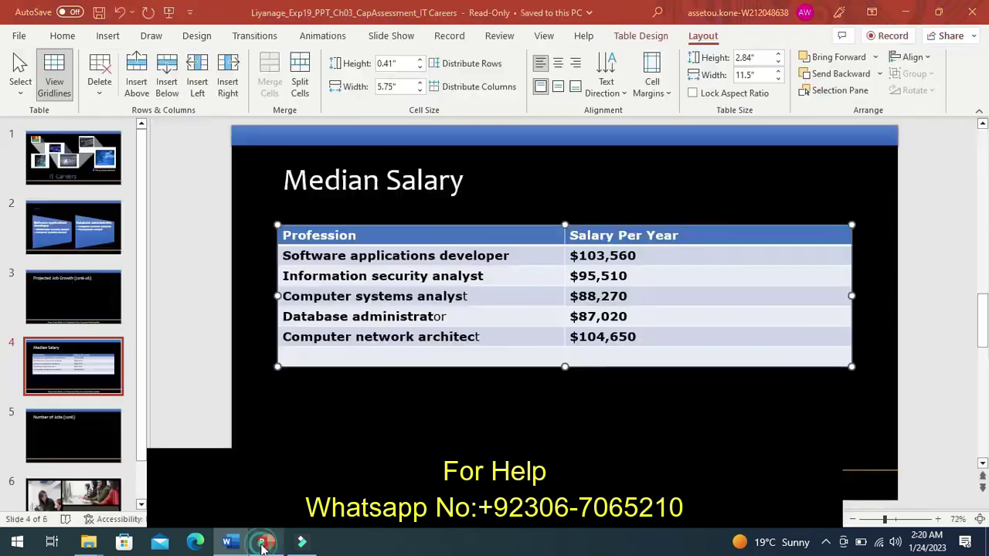
{"action": "left_click", "coordinate": [288, 358]}
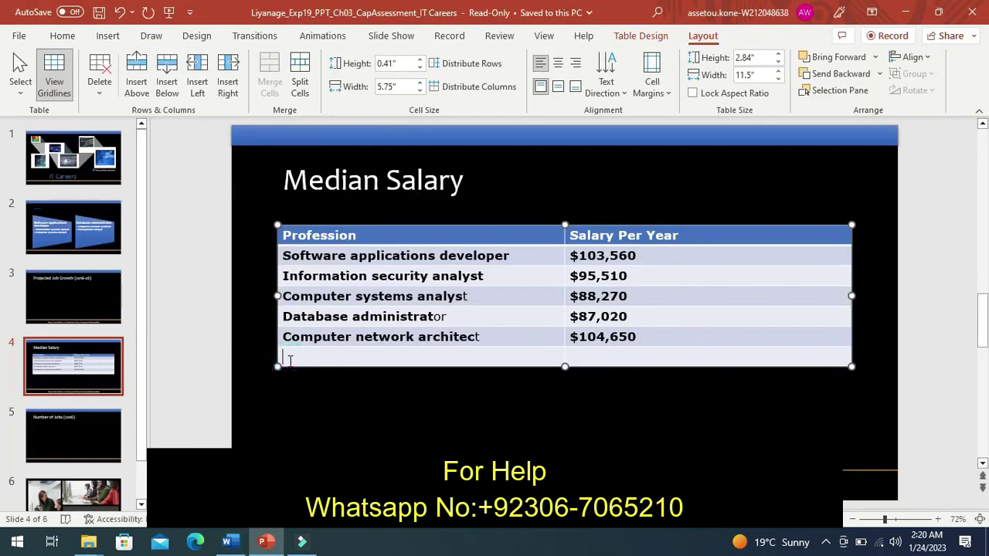
{"action": "key", "text": "ctrl+v"}
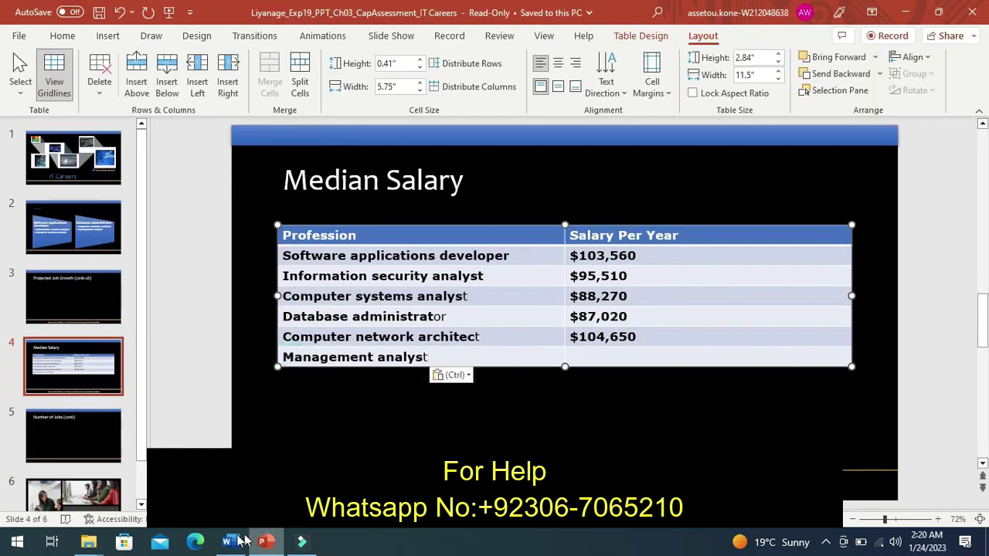
{"action": "left_click", "coordinate": [227, 542]}
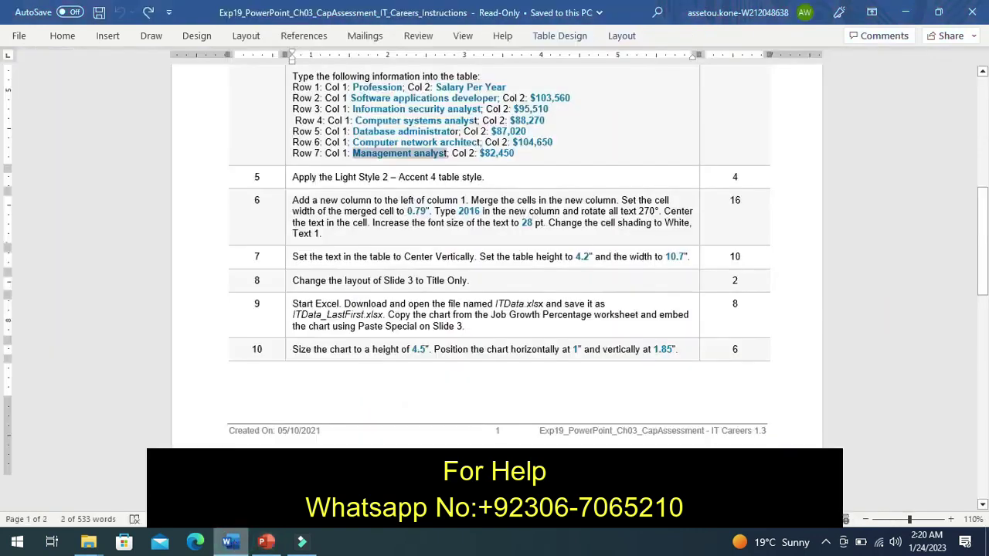
{"action": "left_click", "coordinate": [481, 154]}
{"action": "left_click_drag", "start_coordinate": [481, 154], "coordinate": [516, 154]}
{"action": "key", "text": "ctrl+c"}
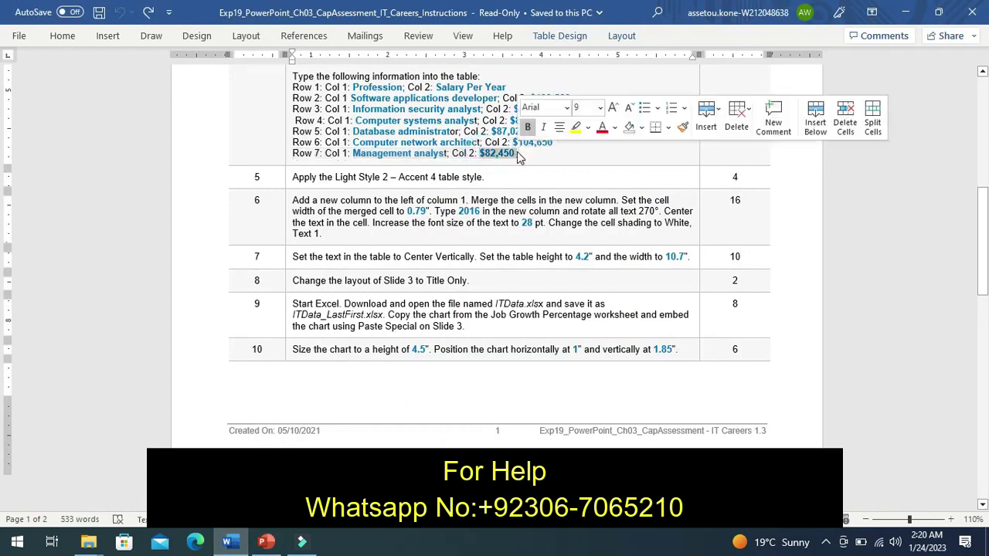
{"action": "left_click", "coordinate": [265, 543]}
{"action": "left_click", "coordinate": [580, 360]}
{"action": "key", "text": "ctrl+v"}
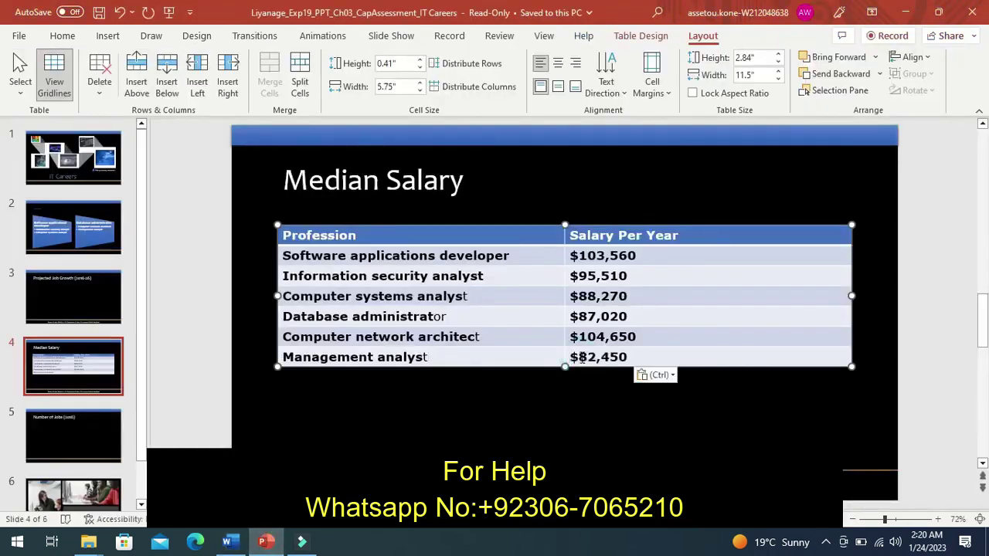
- Highlight Word's step 5 instruction about Light Style 2 – Accent 4 in yellow, then return to PowerPoint
{"action": "left_click", "coordinate": [229, 542]}
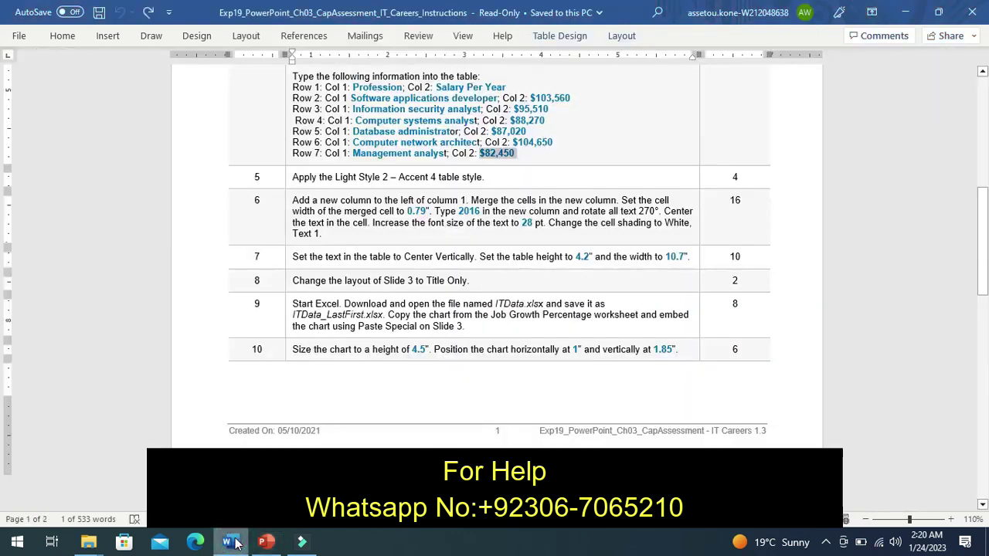
{"action": "left_click", "coordinate": [286, 179]}
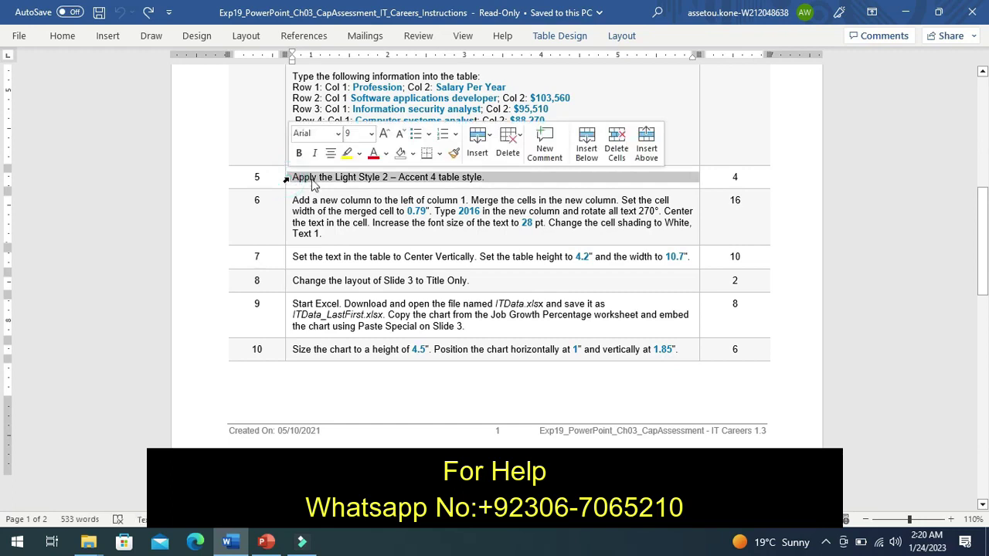
{"action": "left_click", "coordinate": [347, 153]}
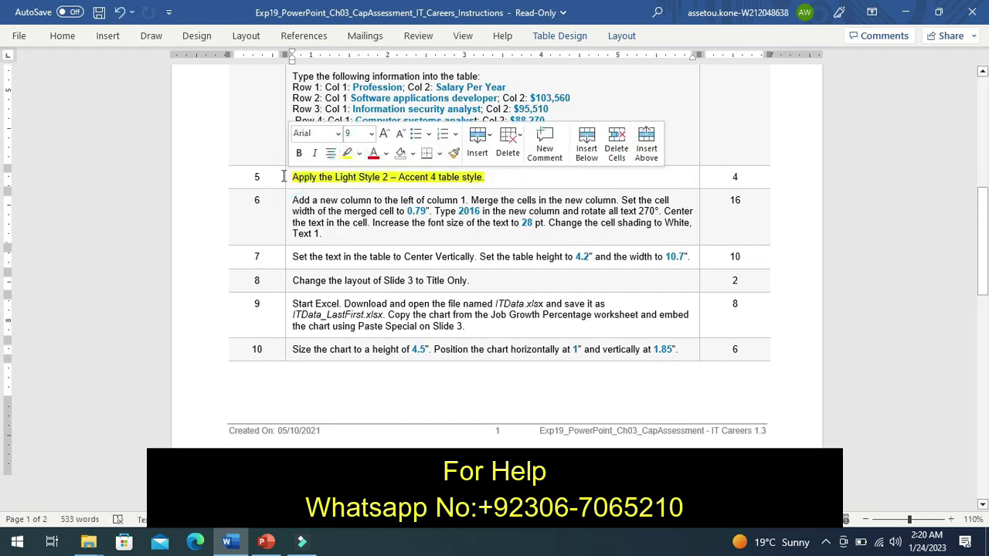
{"action": "left_click", "coordinate": [284, 177]}
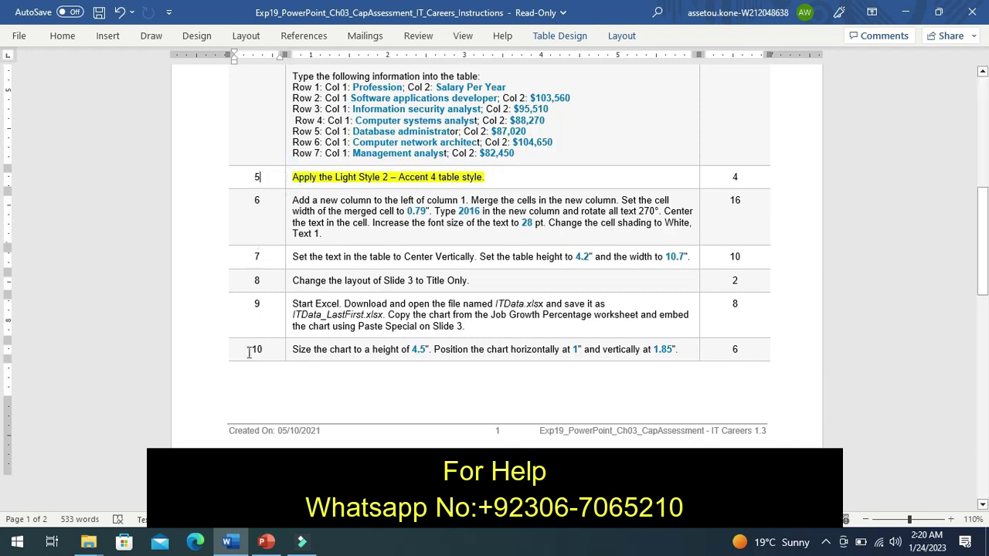
{"action": "left_click", "coordinate": [265, 542]}
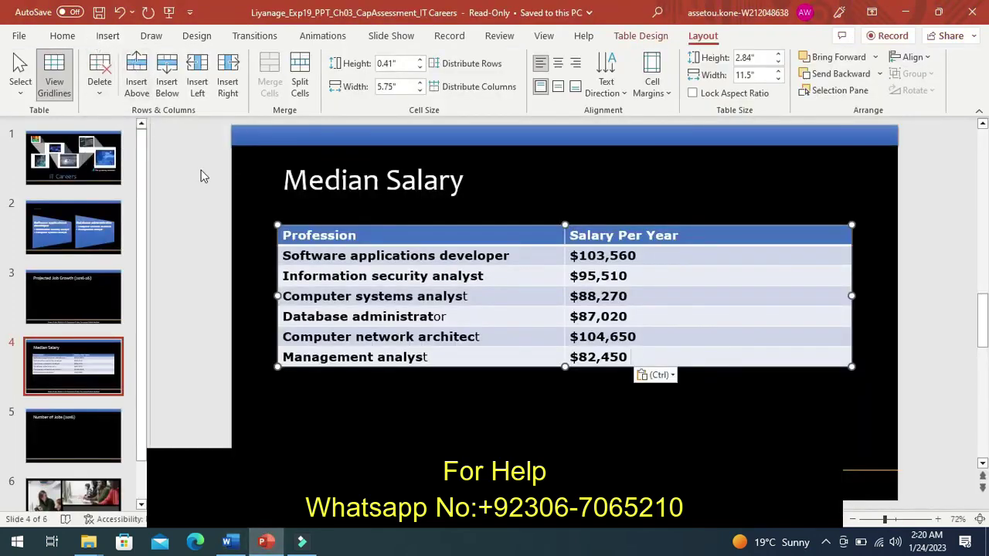
- Select the Median Salary table and apply Light Style 2 – Accent 4 from the Table Styles gallery
{"action": "double_click", "coordinate": [319, 274]}
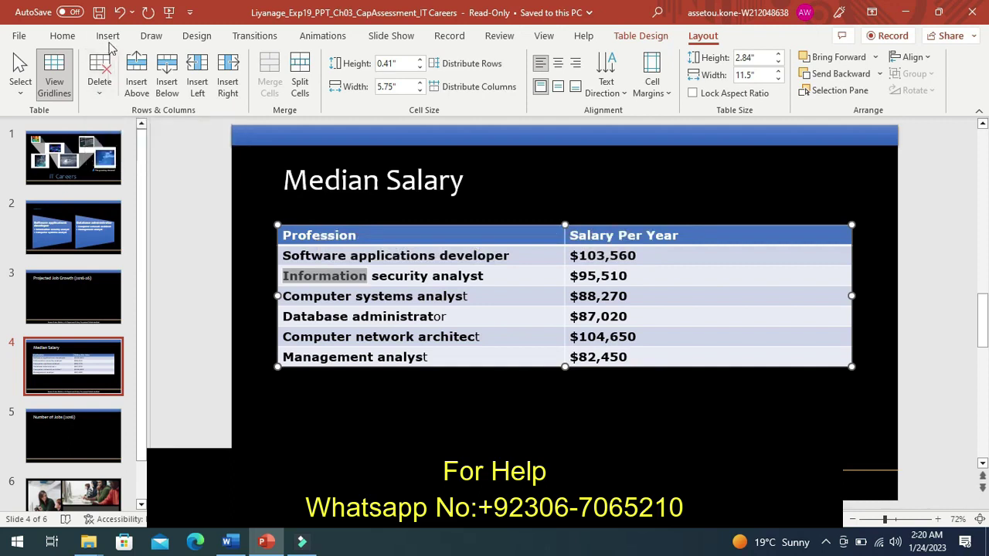
{"action": "left_click", "coordinate": [107, 37]}
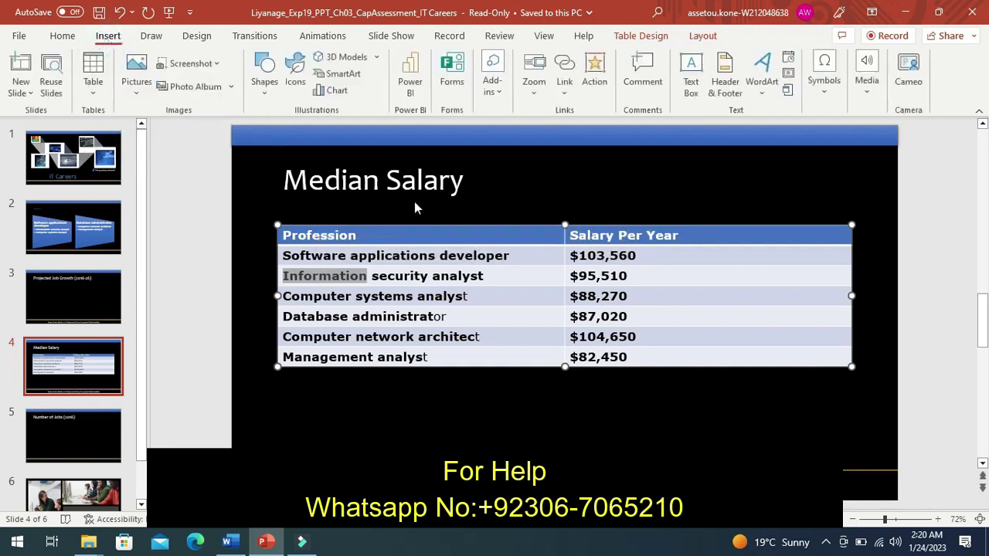
{"action": "left_click", "coordinate": [419, 241]}
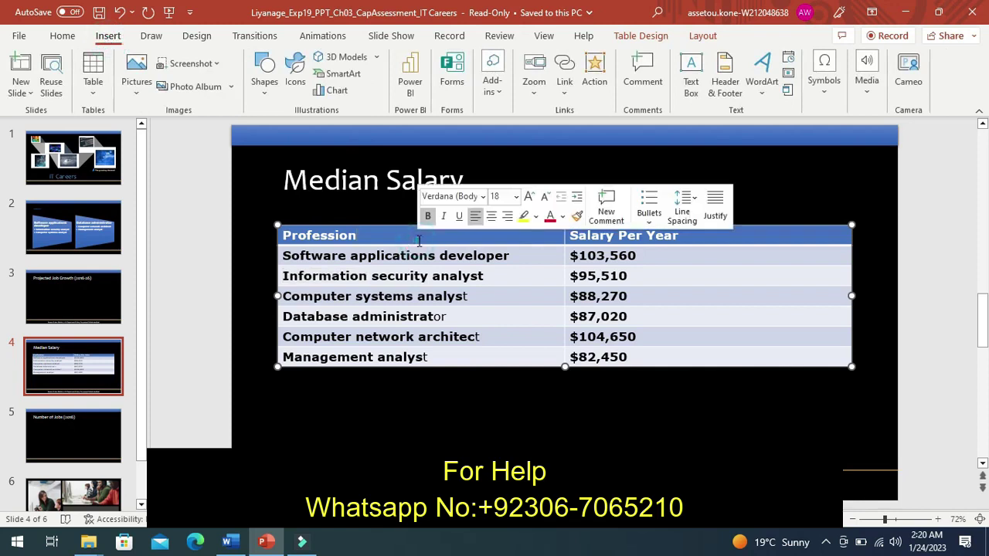
{"action": "left_click", "coordinate": [278, 224]}
{"action": "key", "text": "ctrl+v"}
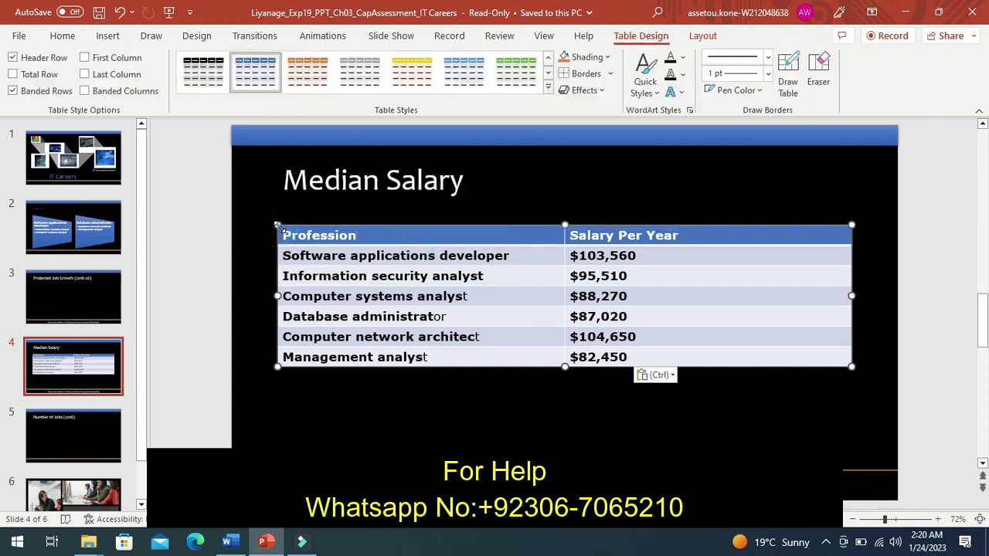
{"action": "left_click", "coordinate": [550, 88]}
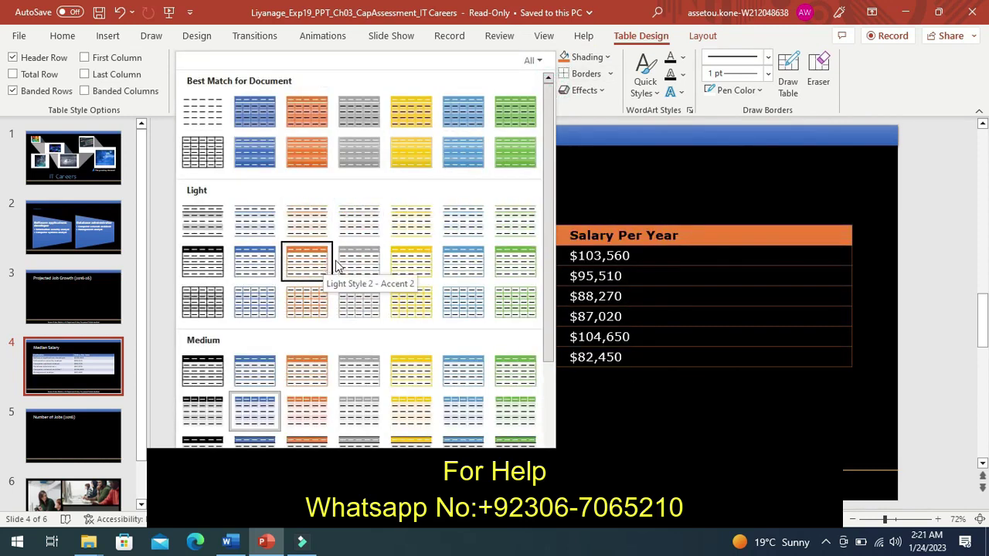
{"action": "left_click", "coordinate": [395, 270]}
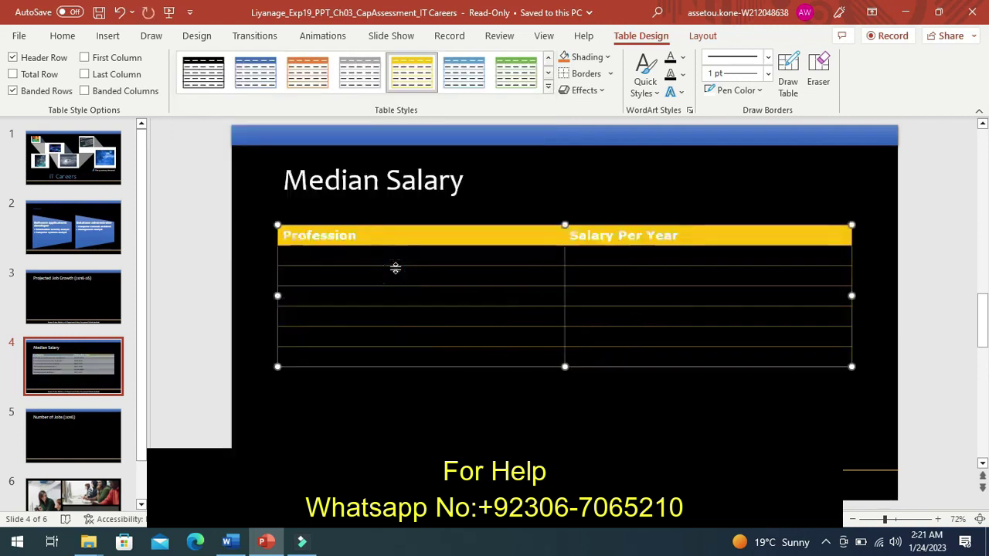